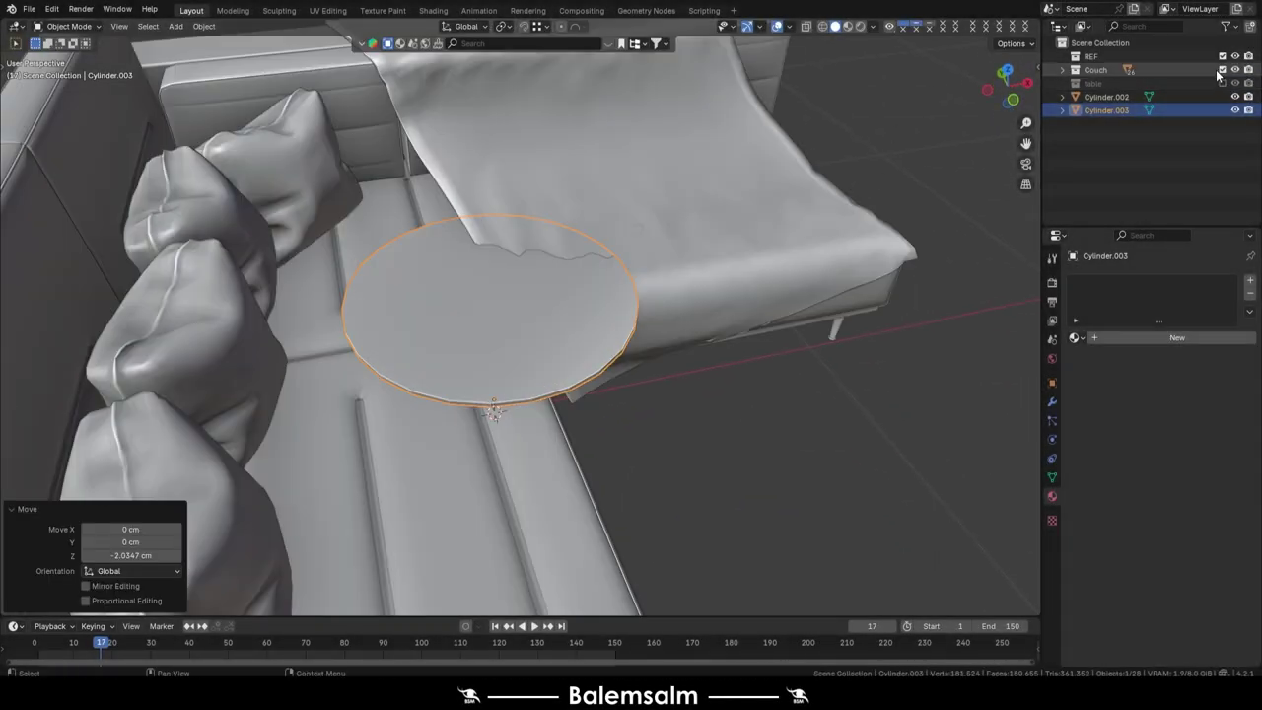
Step: Confirm the leg's height and select the tabletop disc, viewed from below
click(1222, 69)
middle_drag(546, 305, 454, 350)
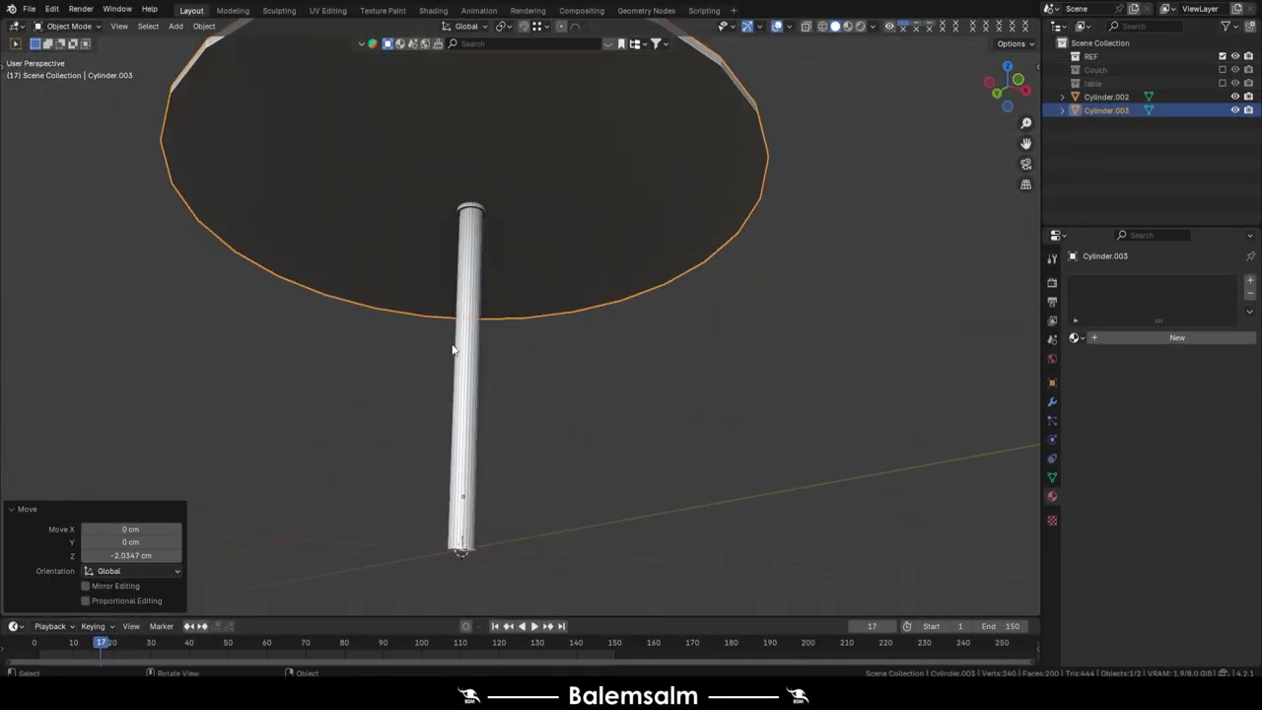
click(453, 350)
key(ctrl+KP_7)
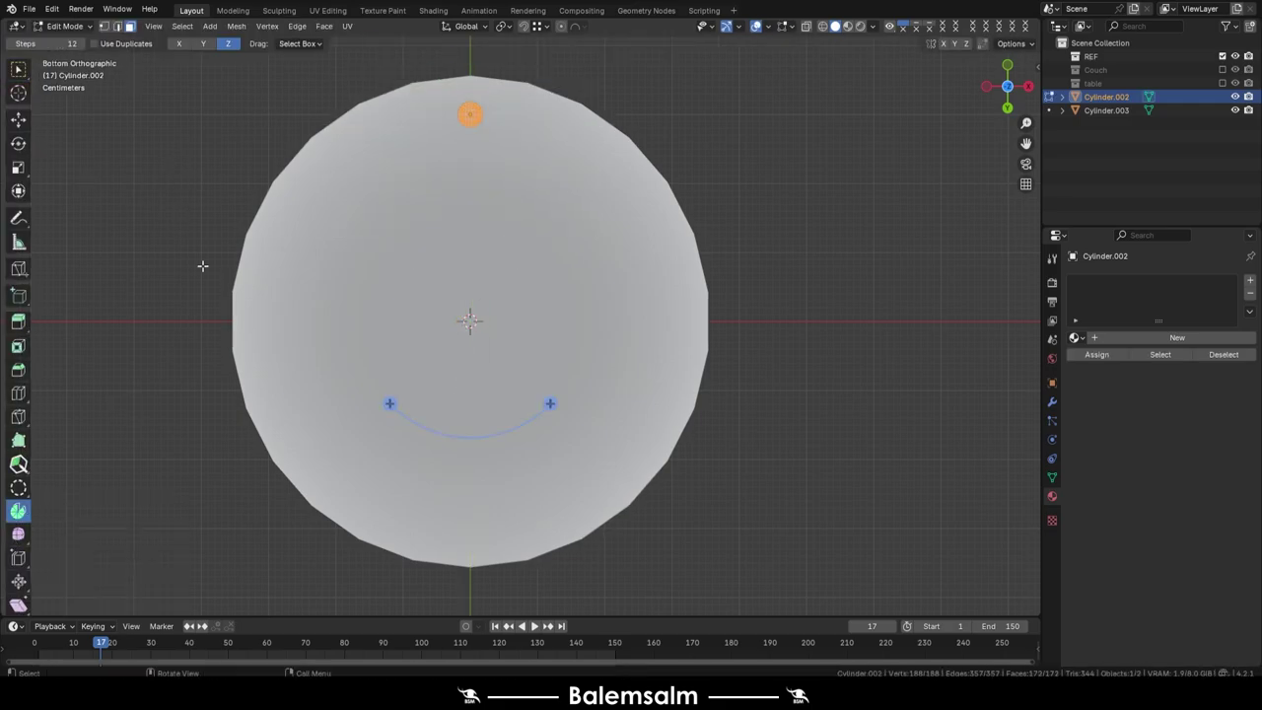
Step: Spin the leg into four legs with Steps 3 and place the duplicated disc 18 cm lower
text(3)
key(Return)
drag(390, 403, 562, 204)
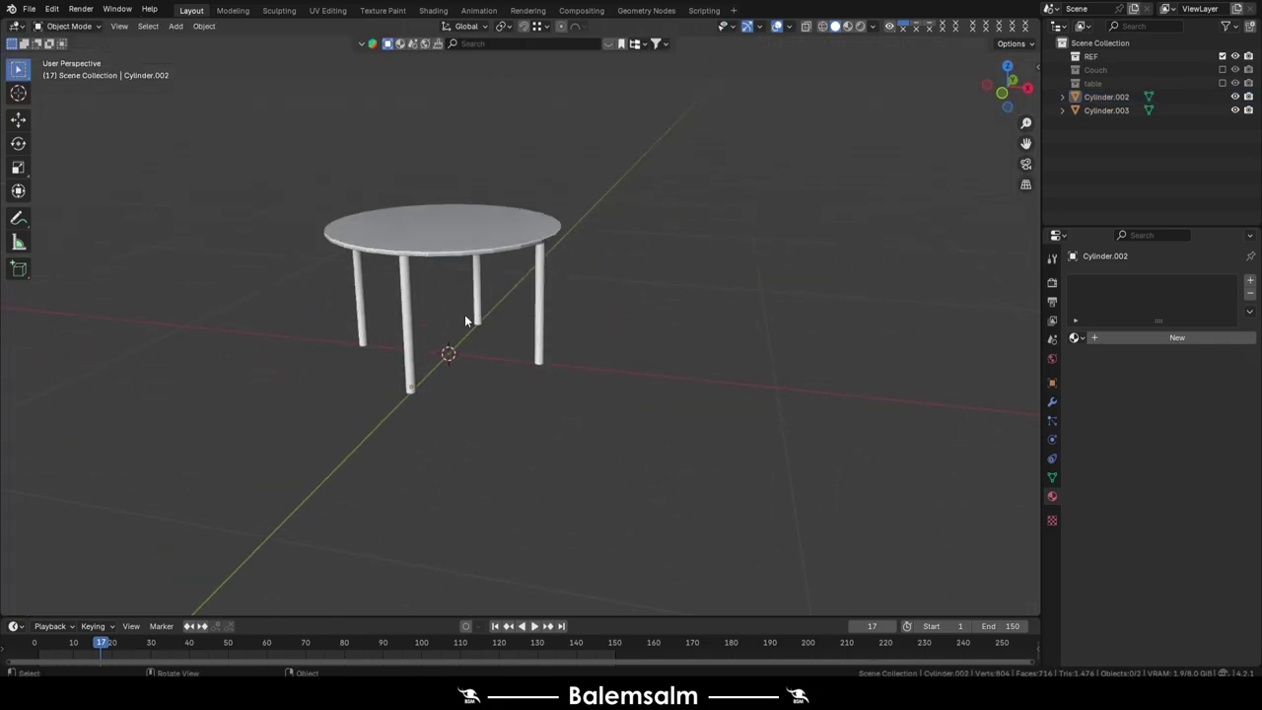
click(393, 332)
Step: Select the new lower disc and reset its origin
middle_drag(436, 232, 541, 311)
scroll(541, 311, down, 3)
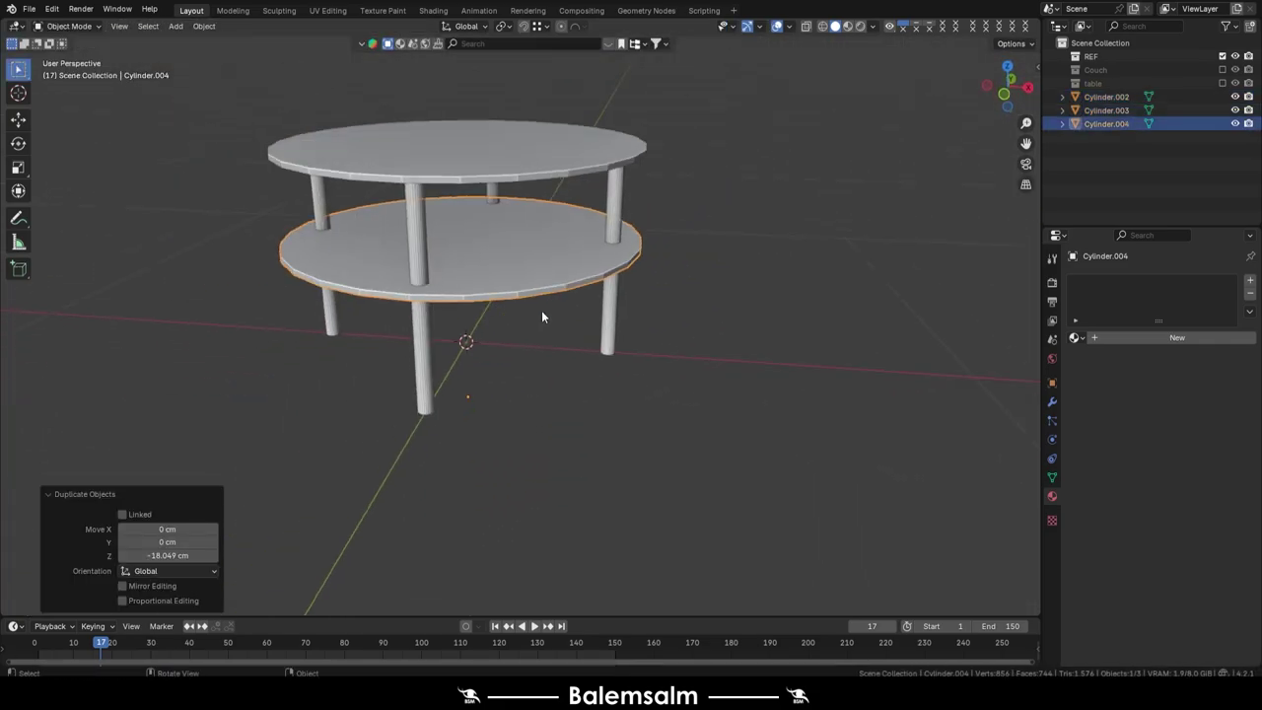
click(544, 301)
right_click(532, 337)
click(718, 381)
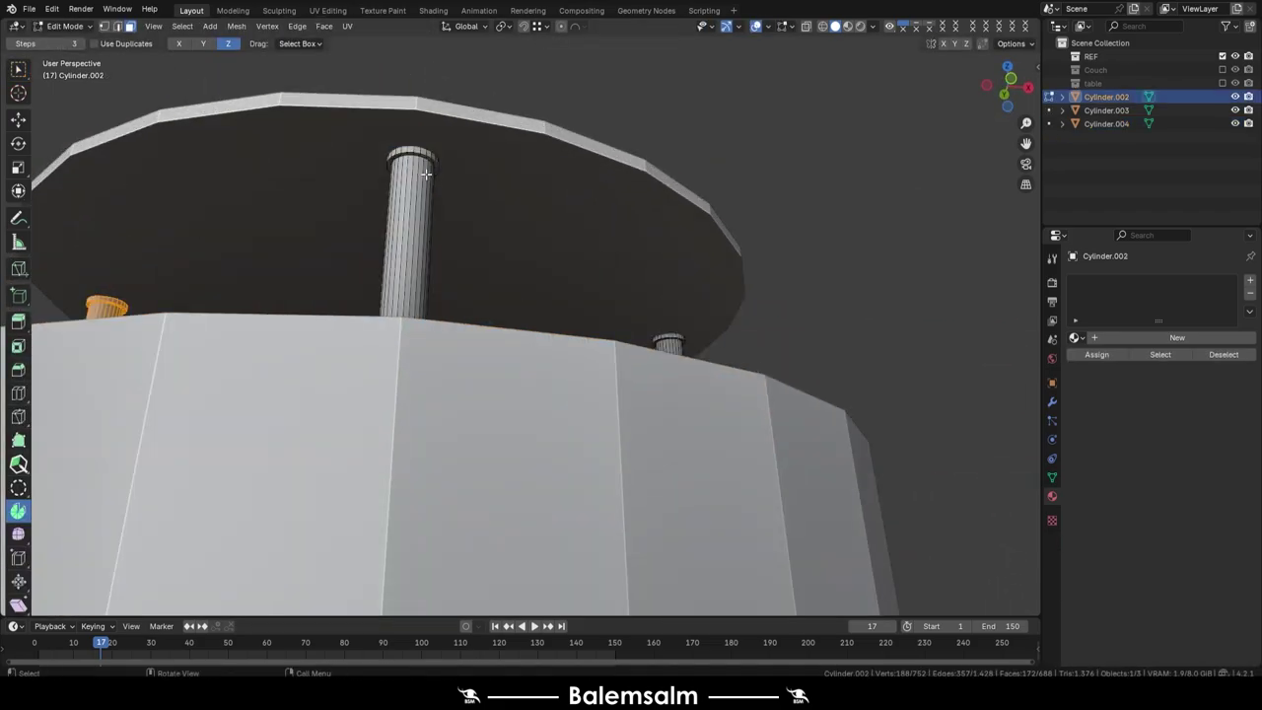
Step: Duplicate the leg ends straight down on Z to extend the legs below the lower tier
mouse_move(665, 341)
middle_down()
mouse_move(509, 285)
mouse_move(679, 273)
mouse_move(604, 299)
middle_up()
key(shift+d)
key(z)
click(605, 298)
key(Tab)
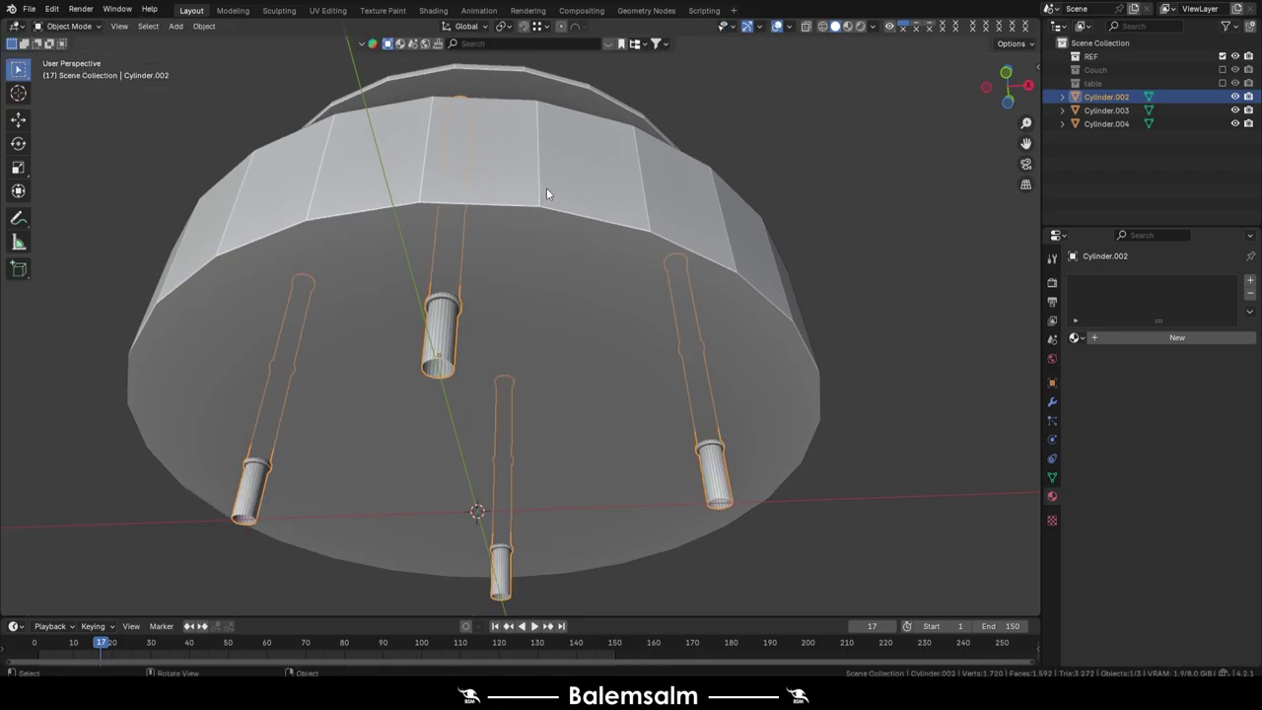
Step: Select the legs, then the large lower drum, and enter its Edit Mode
middle_drag(546, 187, 519, 267)
right_click(518, 267)
click(474, 148)
mouse_move(553, 216)
middle_down()
mouse_move(536, 182)
mouse_move(578, 192)
mouse_move(577, 203)
mouse_move(493, 296)
middle_up()
click(577, 204)
key(Tab)
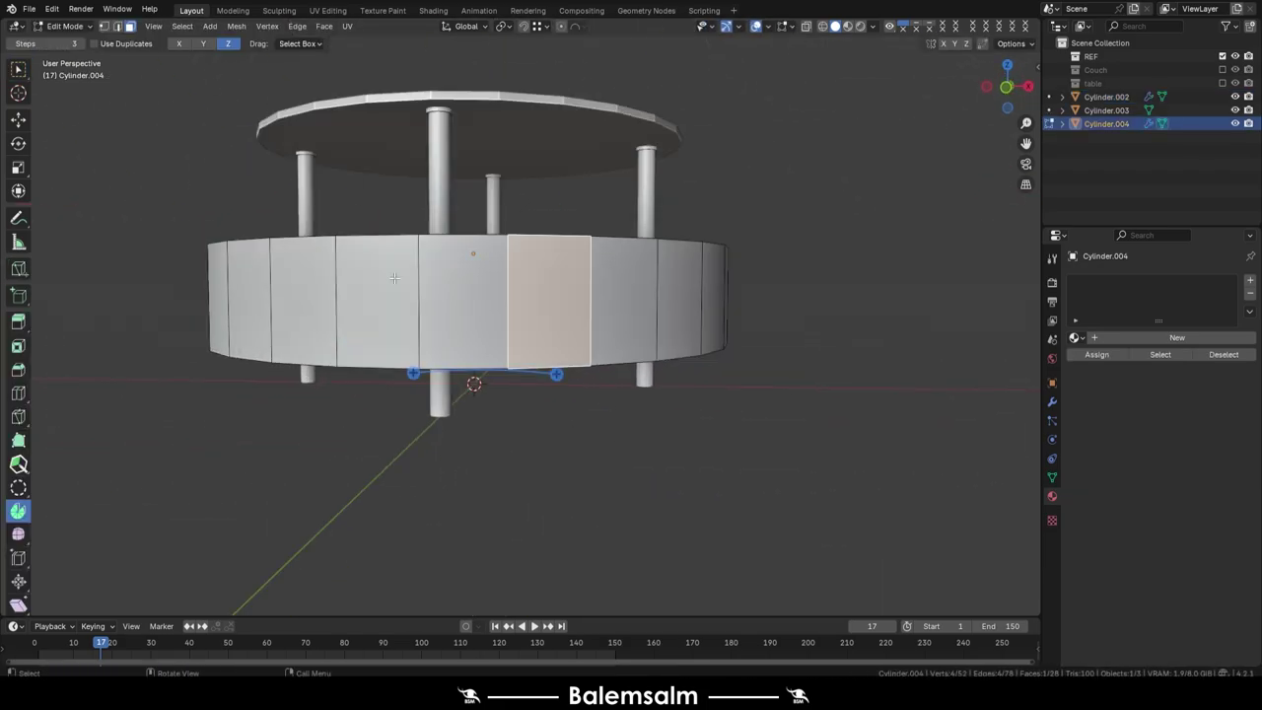
Step: Inset the drum's side faces into a slightly recessed front panel
ctrl+click(355, 345)
middle_drag(355, 345, 620, 297)
scroll(620, 297, up, 3)
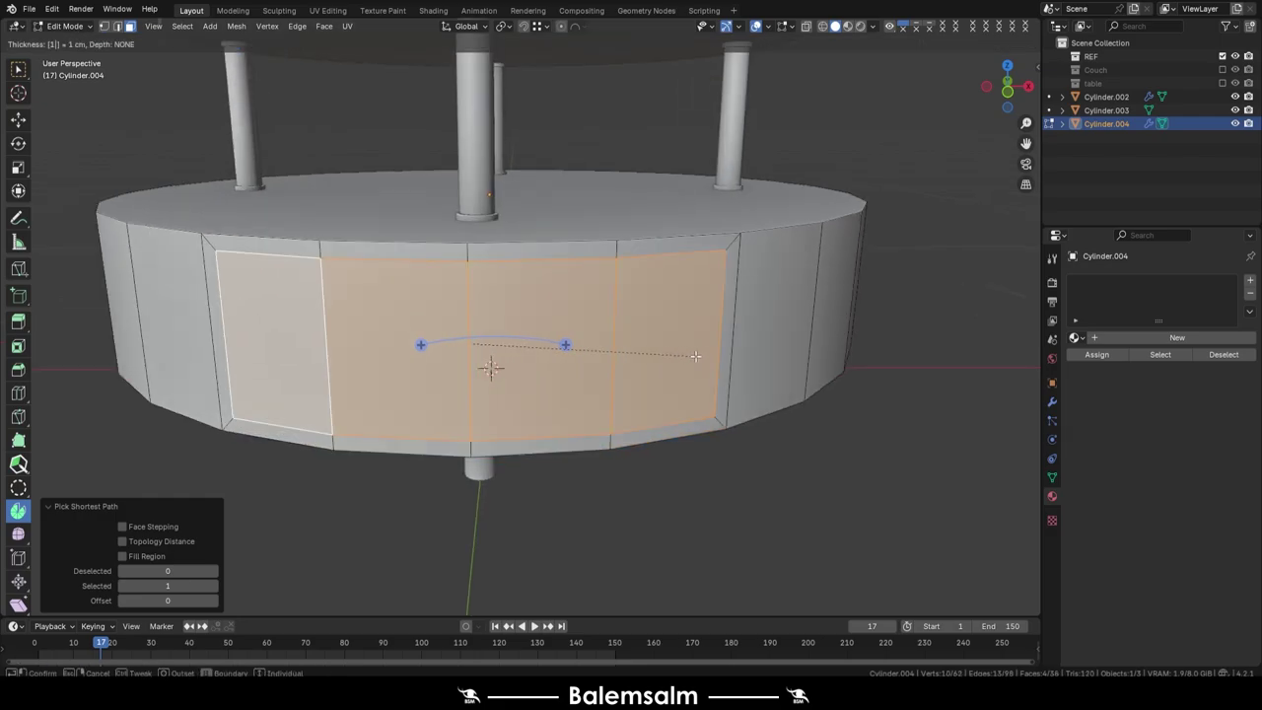
middle_drag(695, 356, 414, 332)
key(e)
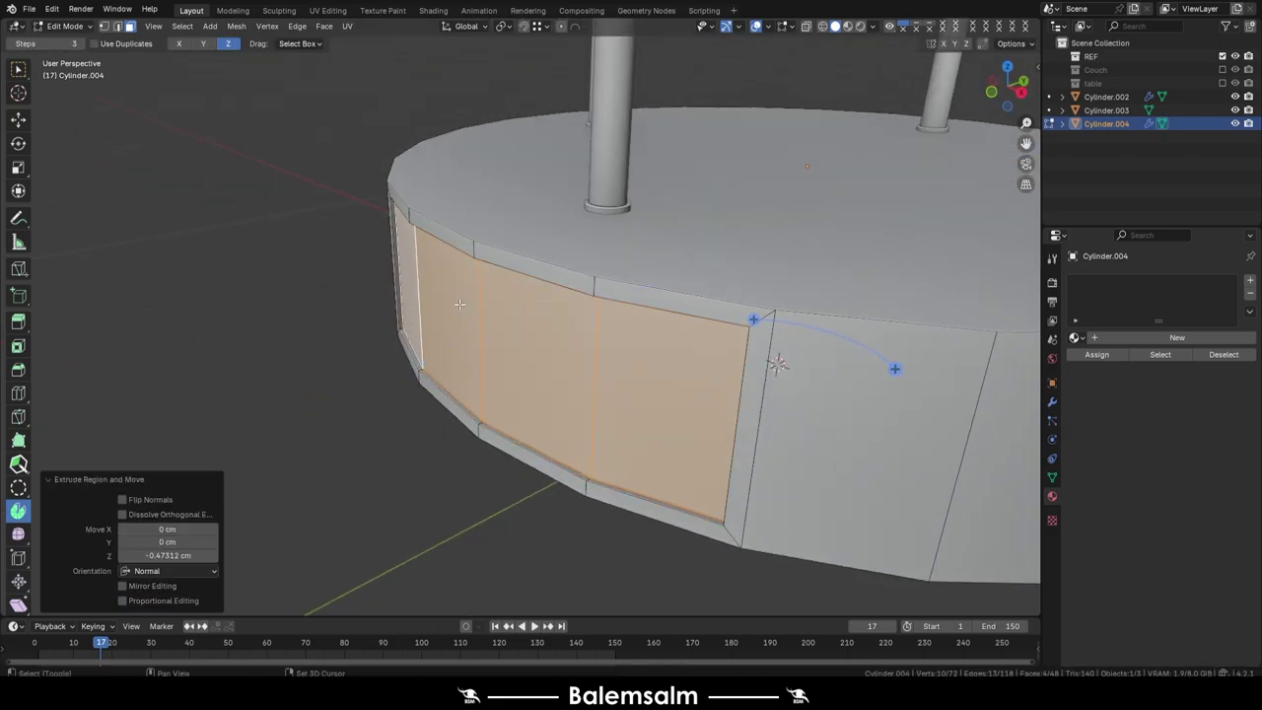
key(Tab)
Step: Select the top disc and bring up its shading options
middle_drag(621, 265, 379, 155)
click(420, 111)
right_click(420, 112)
Step: Apply Auto Smooth shading, then replace the drum's bottom face with a Grid Fill
click(420, 111)
middle_drag(420, 111, 430, 75)
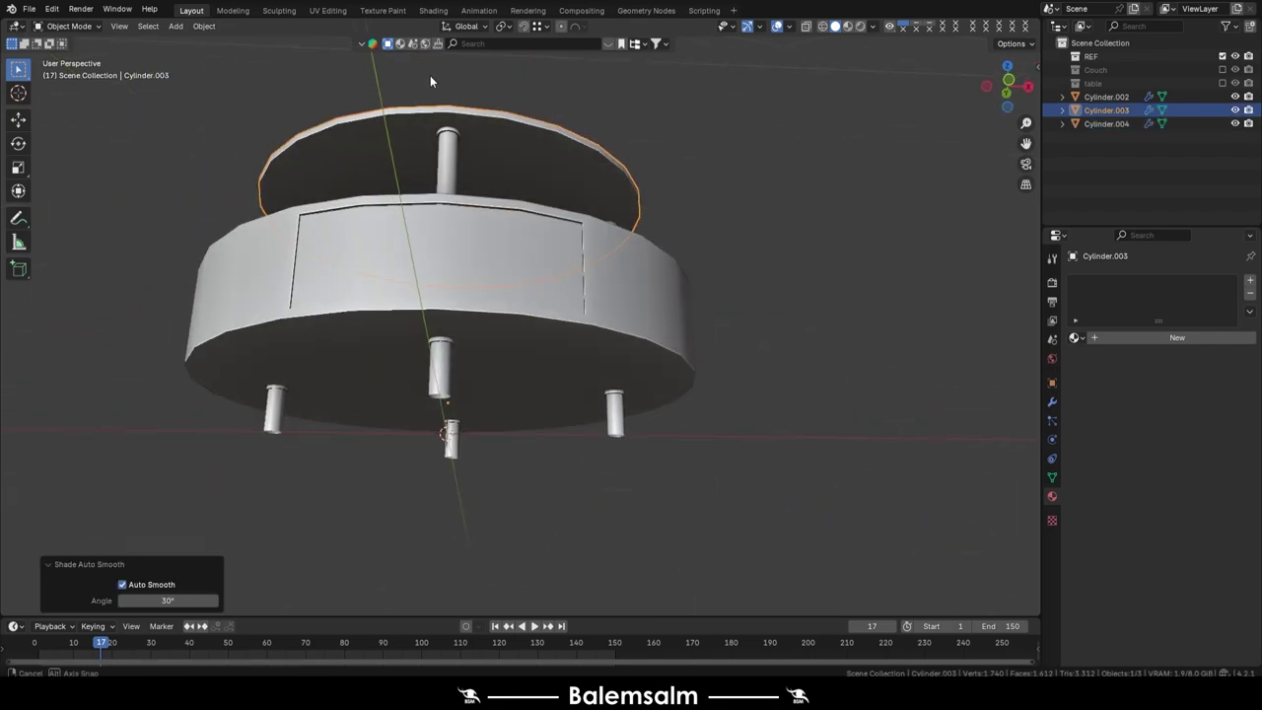
middle_drag(519, 240, 484, 366)
key(x)
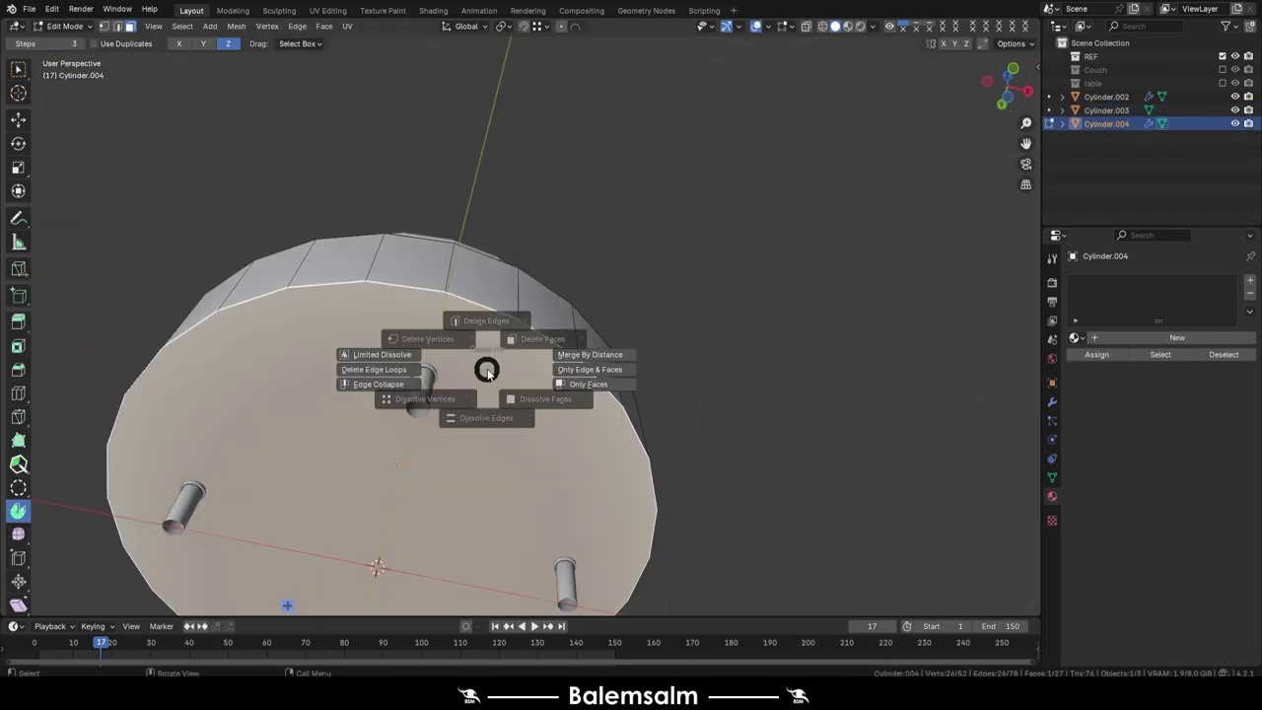
click(484, 365)
key(ctrl+f)
click(603, 267)
Step: Grid Fill the drum's top rim loop, adjusting its span and offset
middle_drag(145, 536, 490, 230)
alt+click(490, 224)
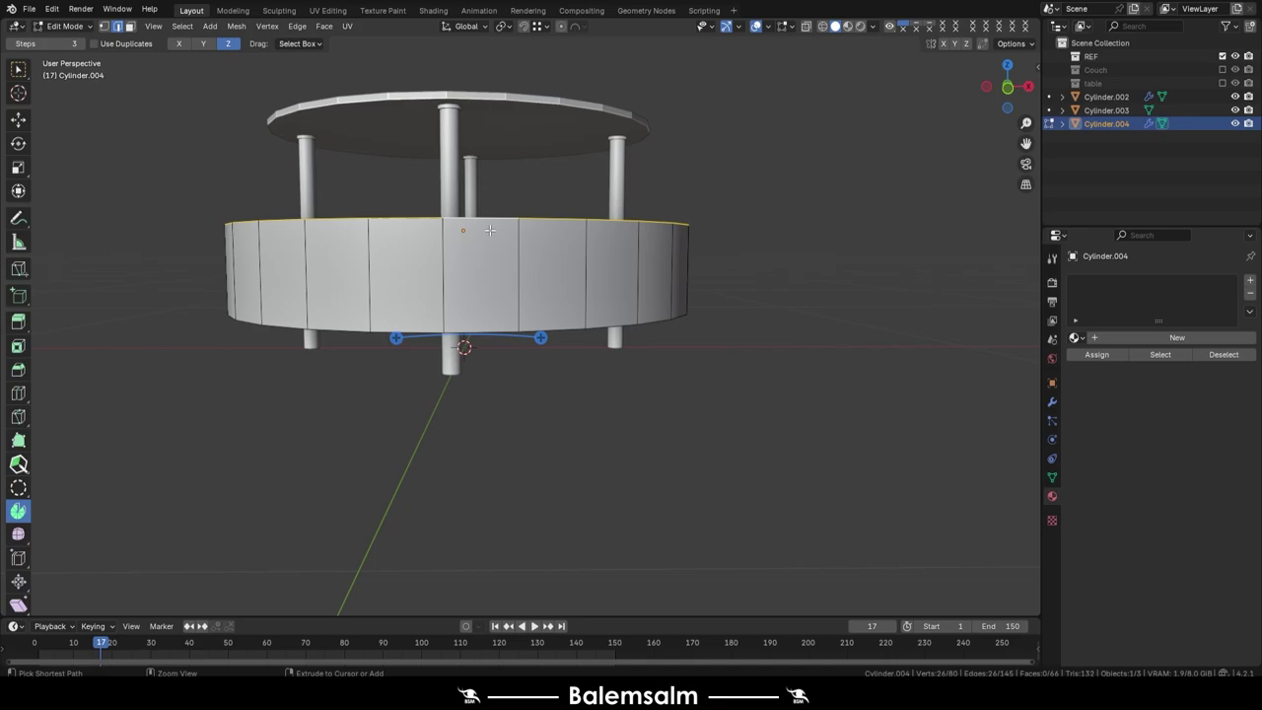
mouse_move(139, 573)
mouse_down()
mouse_move(124, 573)
mouse_move(173, 586)
mouse_up()
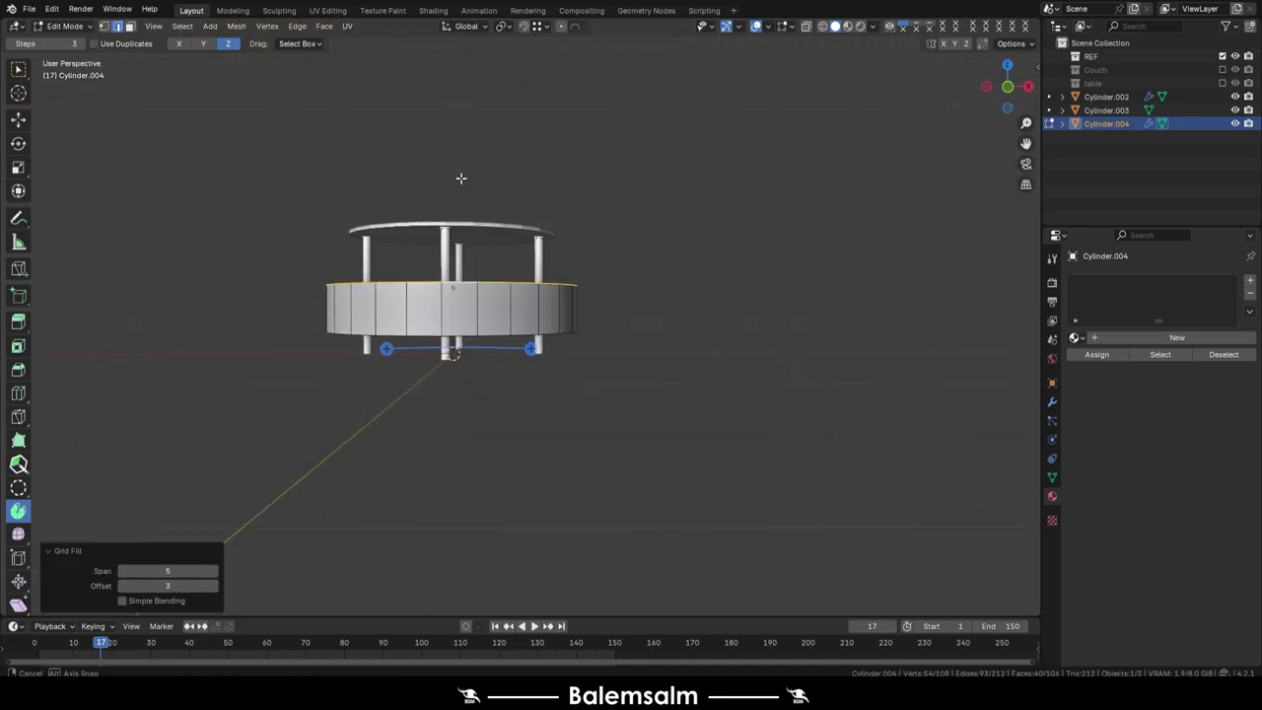
Step: Delete the top half and left quarter of the drum, leaving a quarter wedge
key(KP_7)
scroll(499, 255, up, 3)
click(496, 267)
drag(611, 69, 108, 247)
key(x)
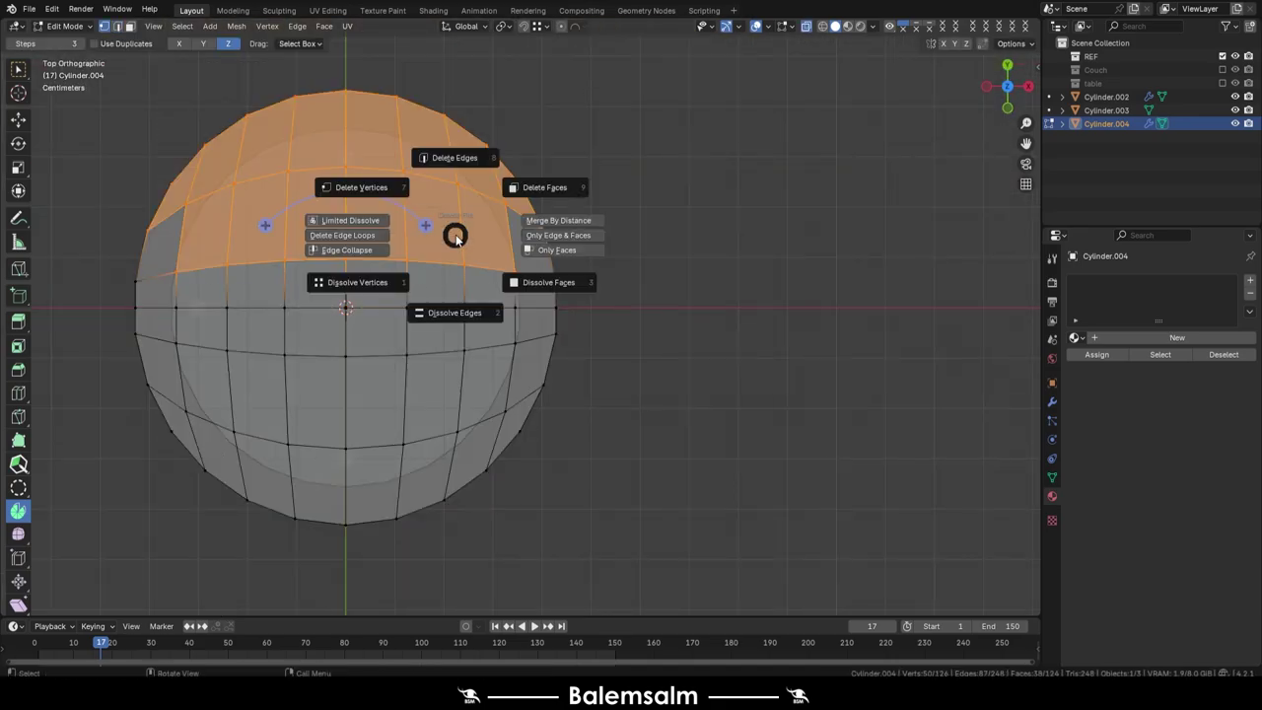
click(293, 210)
key(x)
click(325, 228)
Step: Inset the wedge's front faces and loop cut them into two horizontal rows
mouse_move(394, 296)
middle_down()
mouse_move(410, 273)
mouse_move(657, 344)
mouse_move(719, 423)
mouse_move(588, 362)
middle_up()
key(i)
click(372, 290)
key(ctrl+r)
click(588, 362)
ctrl+click(589, 362)
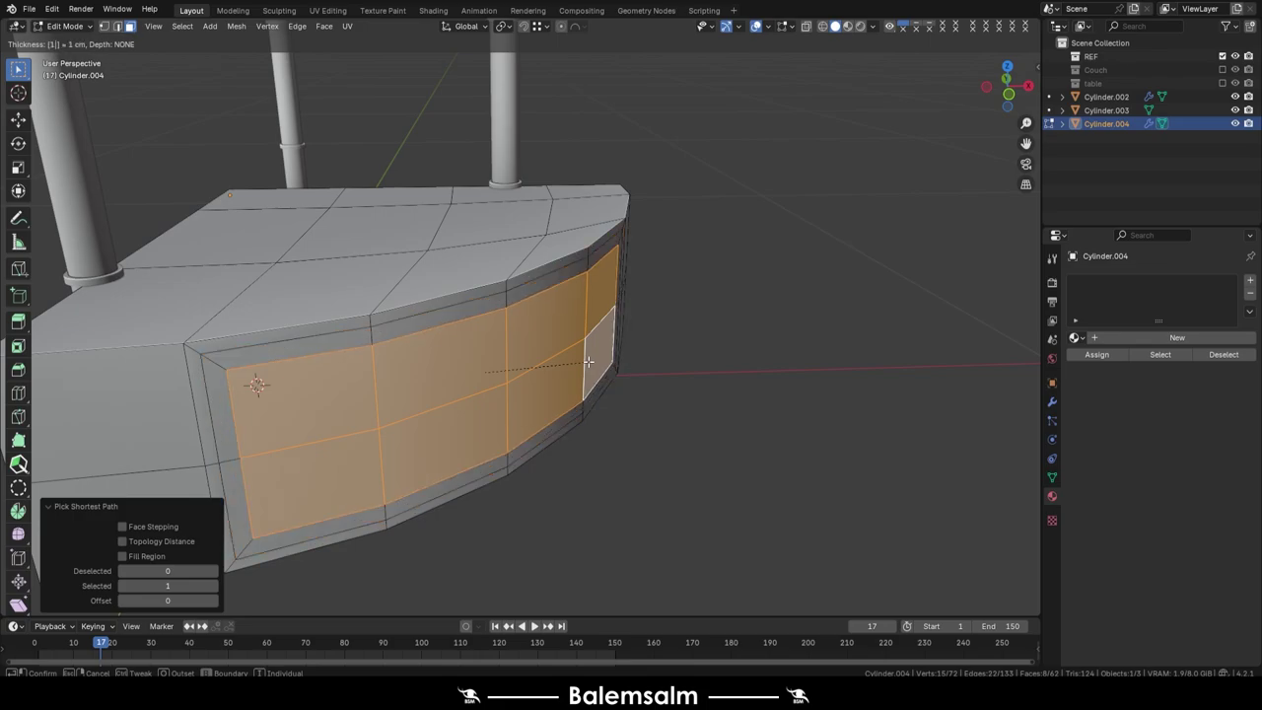
key(Escape)
Step: Extrude the top and bottom rows of front faces inward as two shelf recesses
ctrl+click(290, 389)
ctrl+click(293, 496)
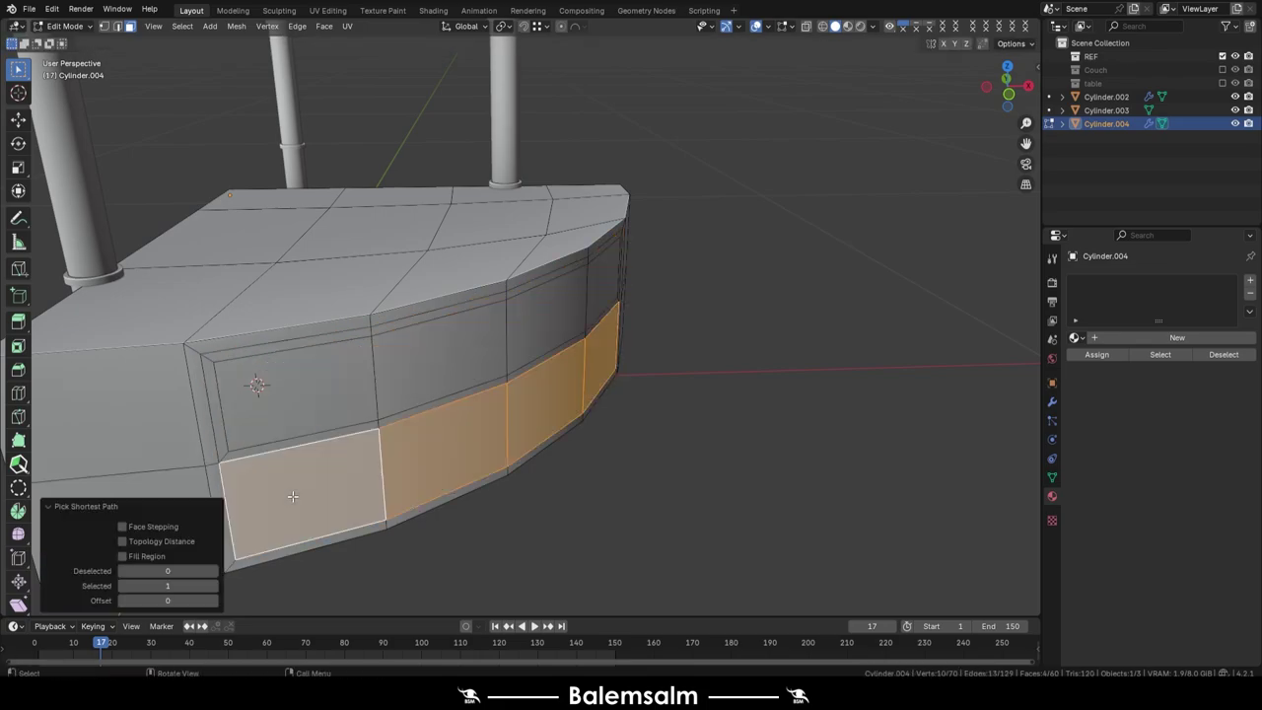
key(e)
click(644, 374)
Step: Select the whole wedge and spin it around to complete the round ring
key(Tab)
scroll(418, 339, down, 5)
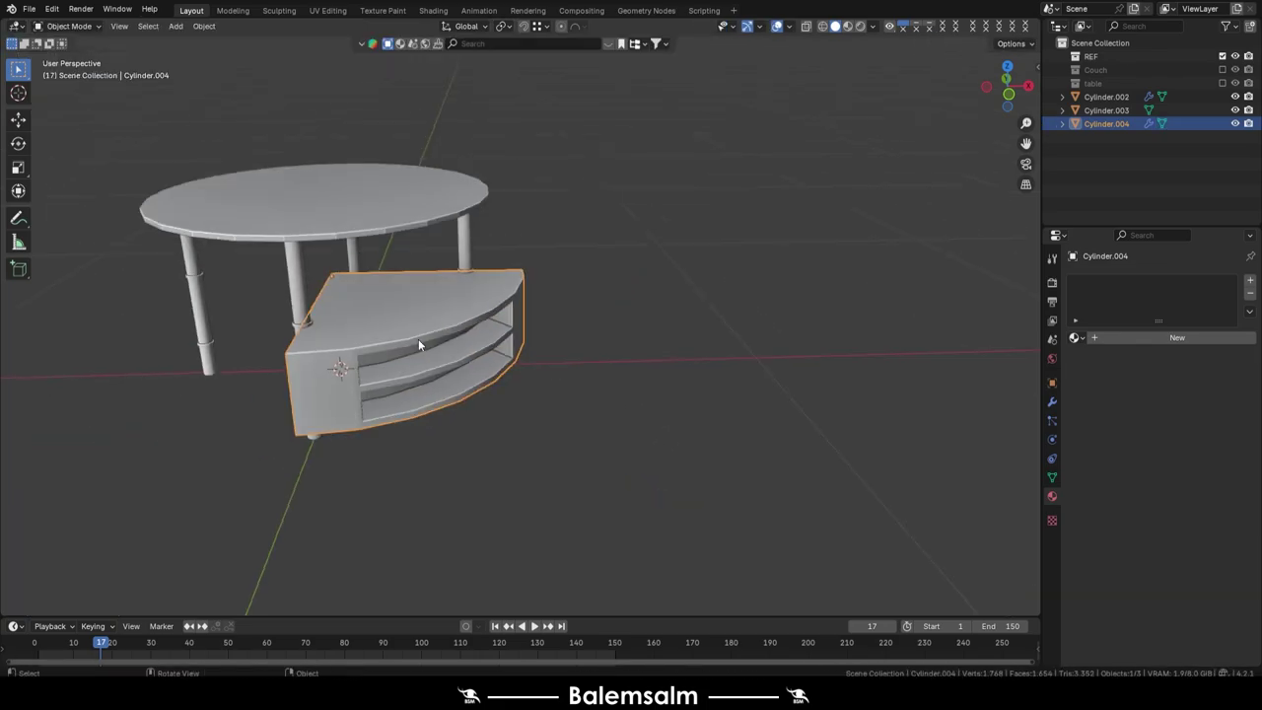
key(Tab)
key(a)
drag(301, 317, 462, 307)
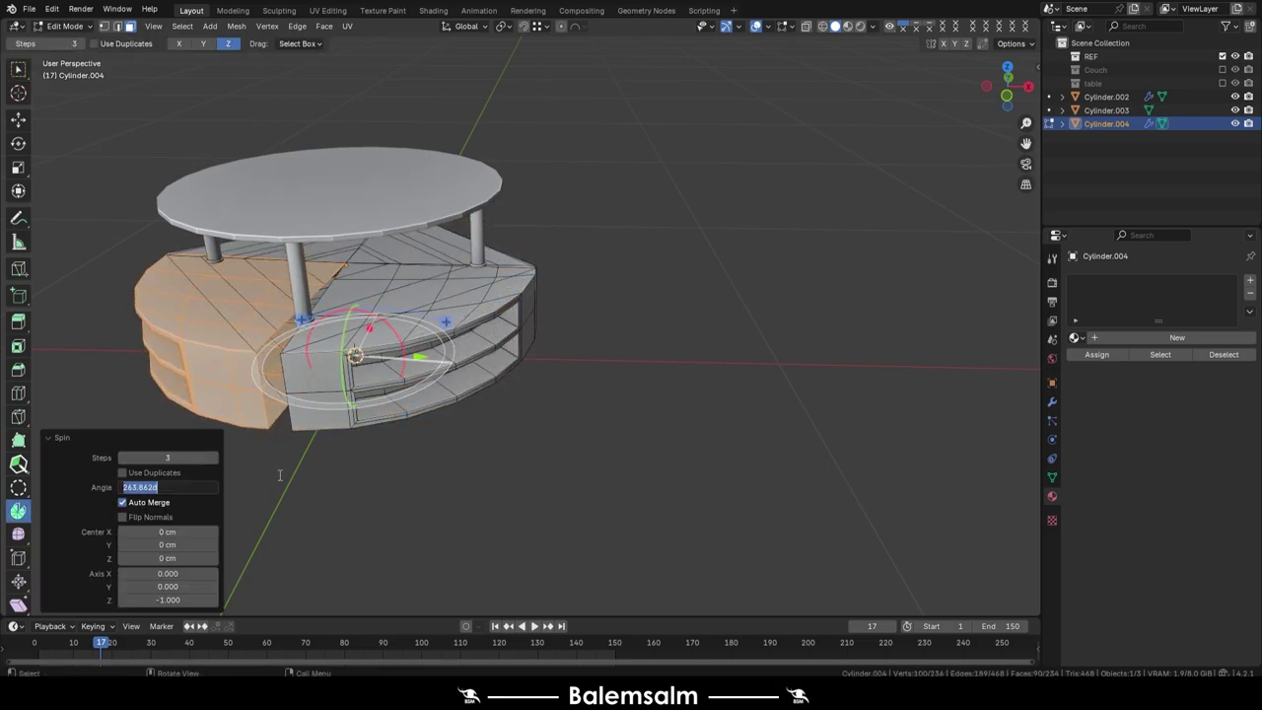
text(270)
mouse_move(153, 468)
middle_down()
mouse_move(450, 189)
mouse_move(240, 398)
middle_up()
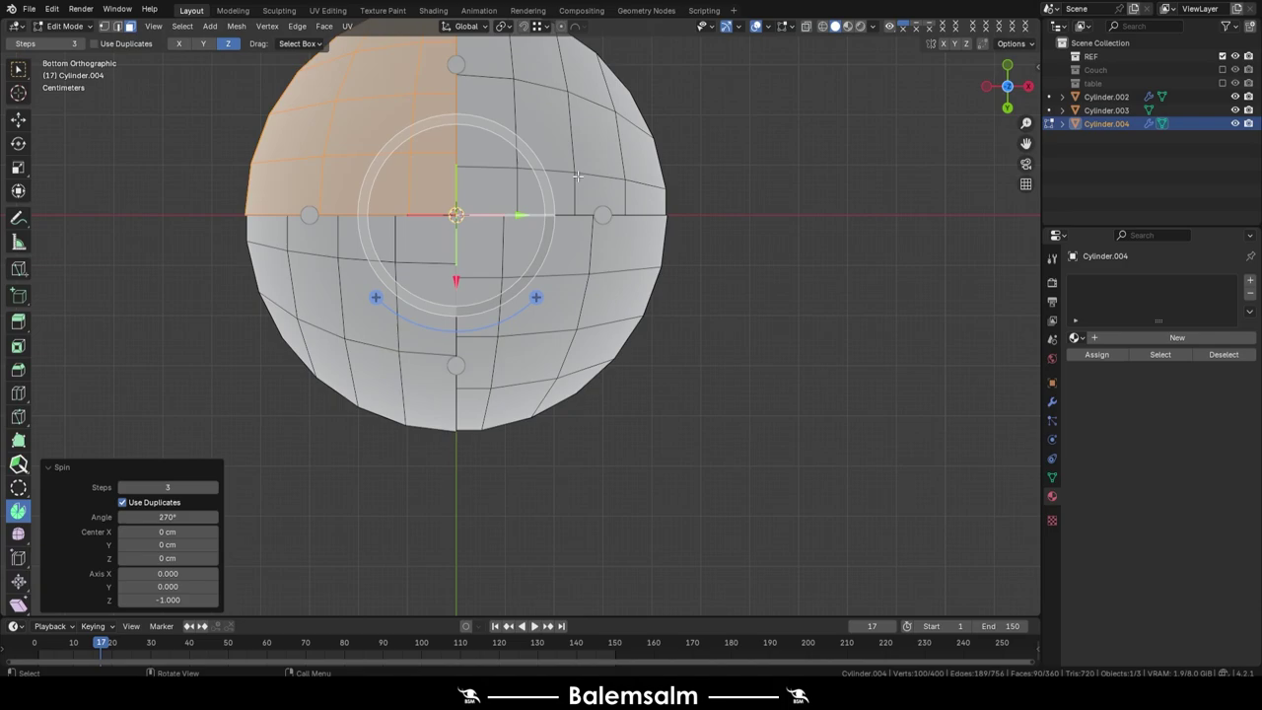
Step: Add and apply a Mirror modifier so shelf recesses appear on both sides
key(Tab)
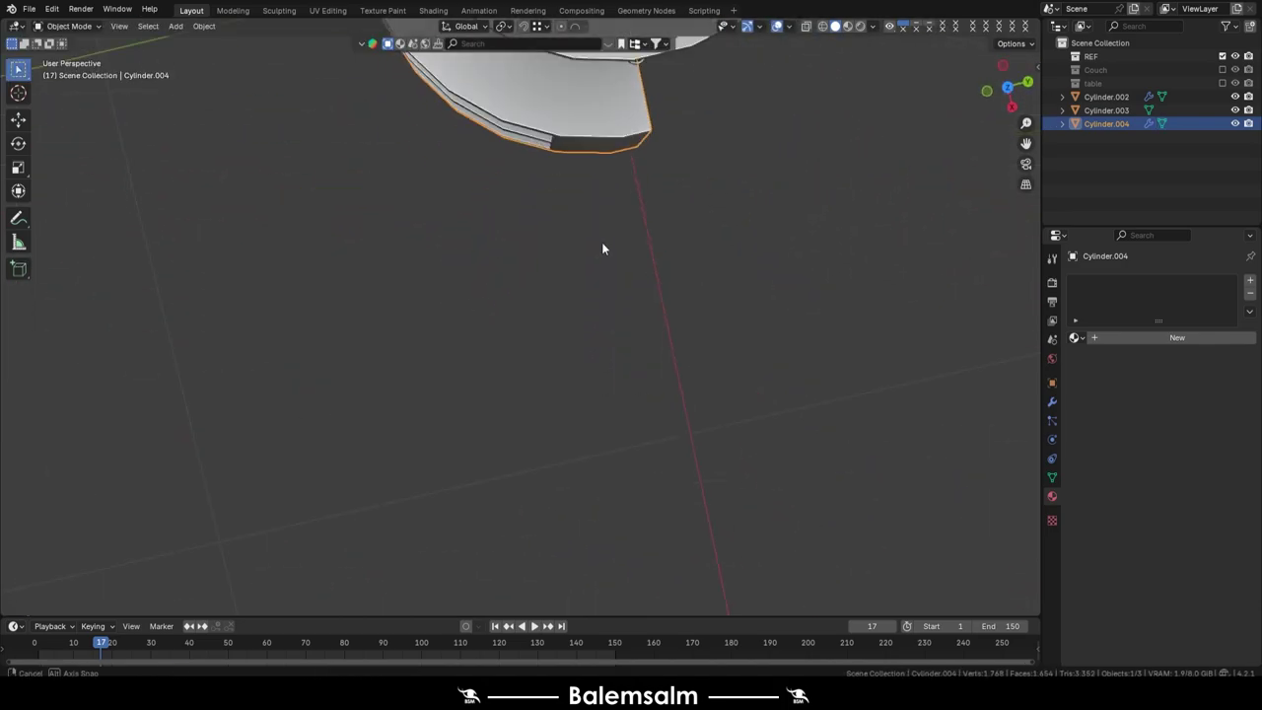
middle_drag(629, 178, 507, 171)
scroll(507, 177, up, 4)
click(1052, 403)
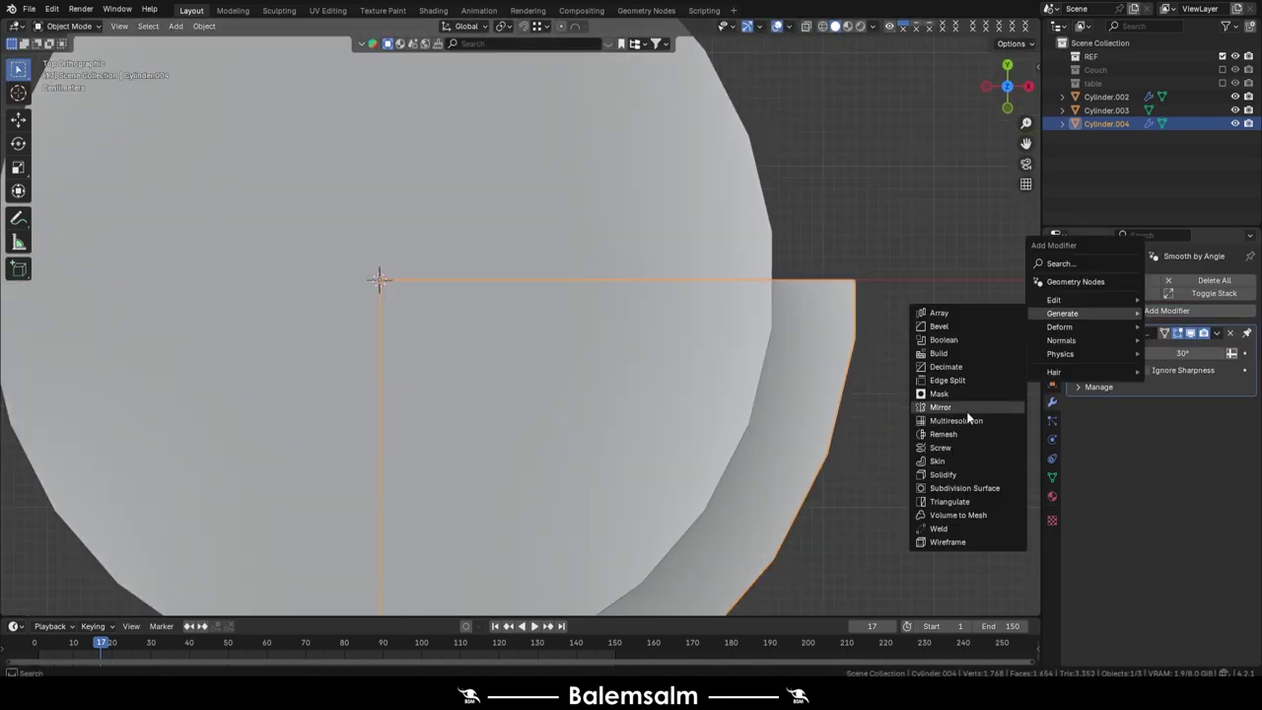
click(940, 407)
scroll(600, 306, down, 4)
middle_drag(553, 325, 600, 307)
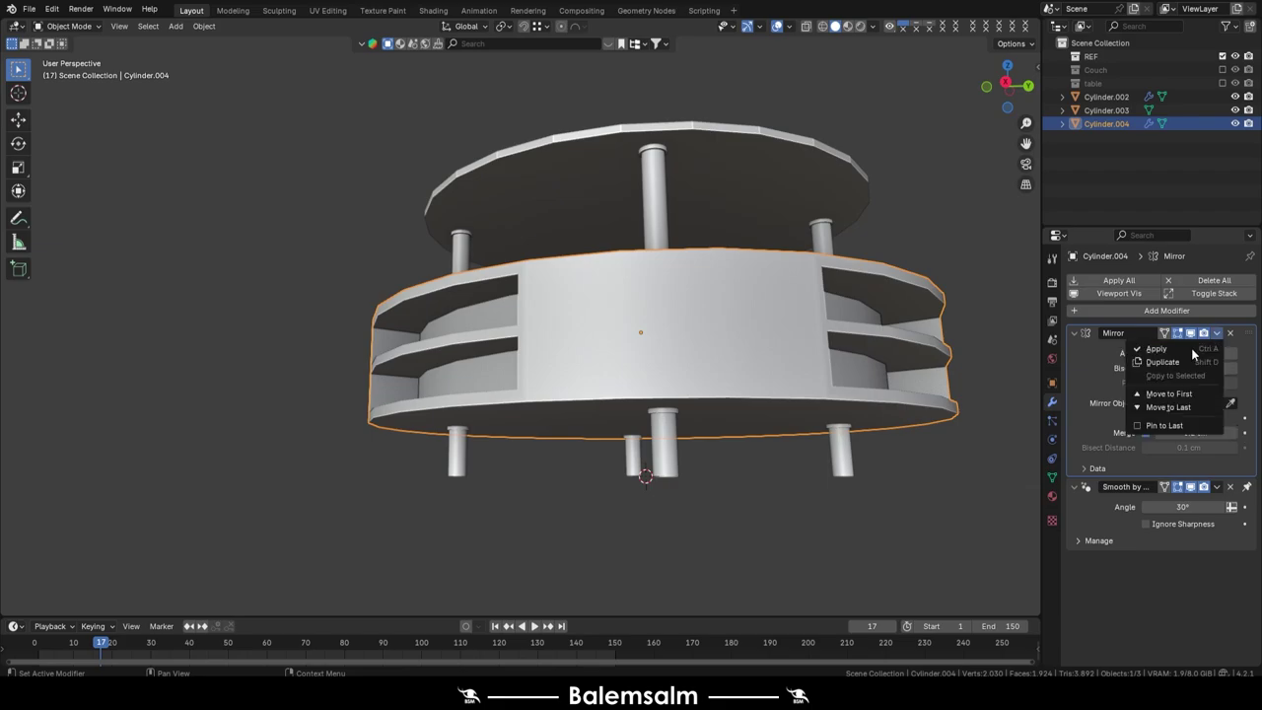
click(1156, 348)
Step: Merge overlapping vertices by distance in the shelf mesh
key(ctrl+Tab)
key(m)
scroll(631, 296, up, 5)
key(shift+v)
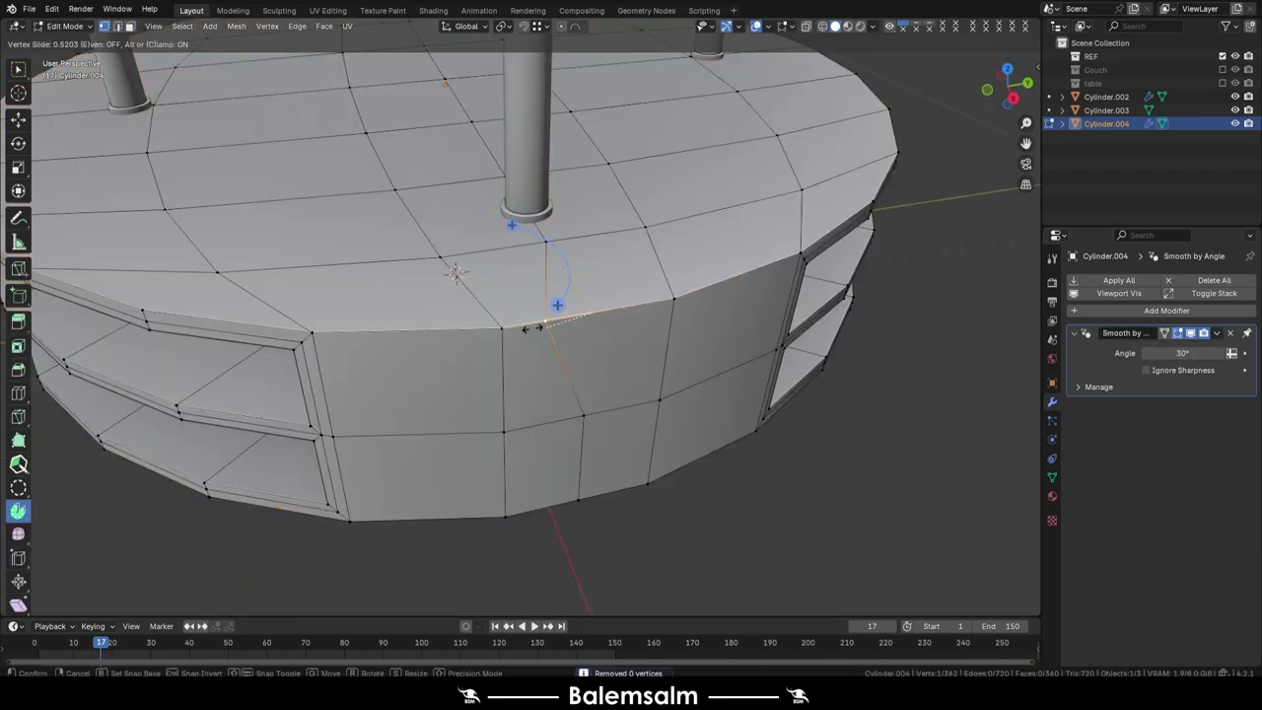
right_click(532, 329)
scroll(631, 256, down, 5)
Step: Scale the rim down to 0.865 around the centre from a top view
middle_drag(631, 256, 623, 352)
key(KP_7)
scroll(615, 298, up, 5)
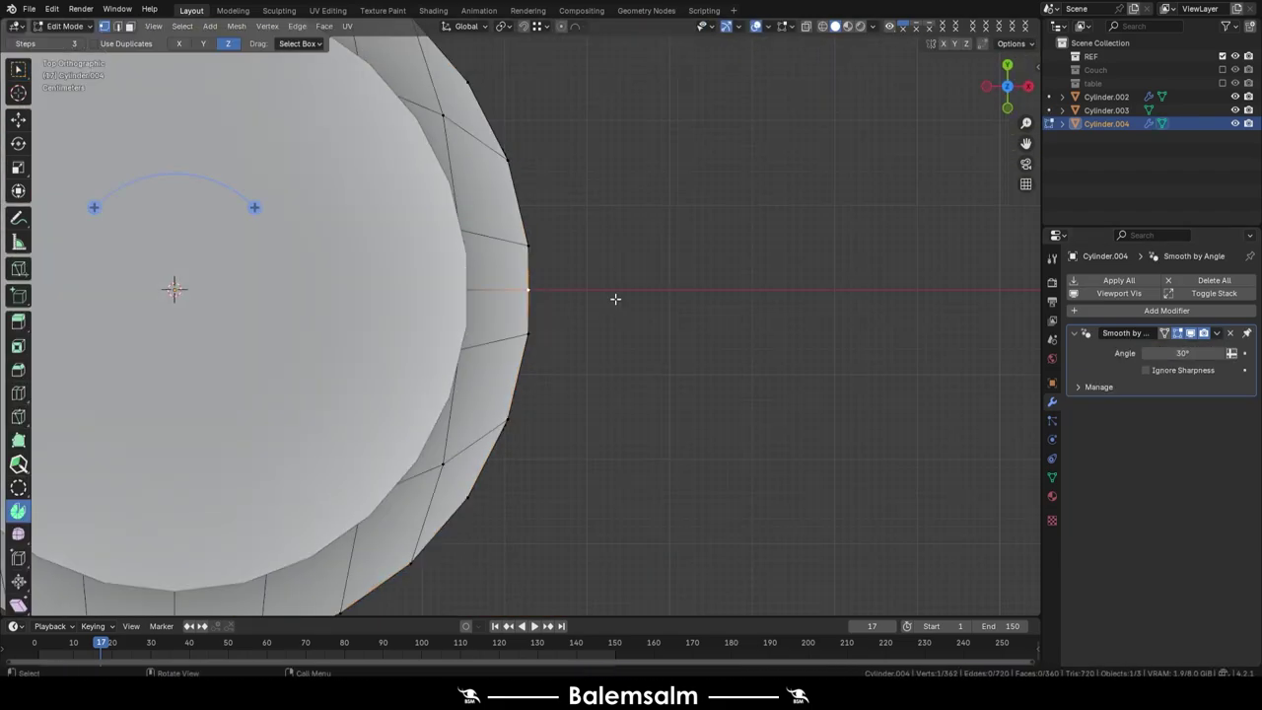
key(s)
mouse_move(646, 293)
shift+middle_down()
mouse_move(730, 296)
mouse_move(591, 247)
mouse_move(596, 197)
mouse_move(687, 264)
shift+middle_up()
click(678, 289)
Step: Select the top and lift it slightly along Z
key(g)
key(z)
click(595, 182)
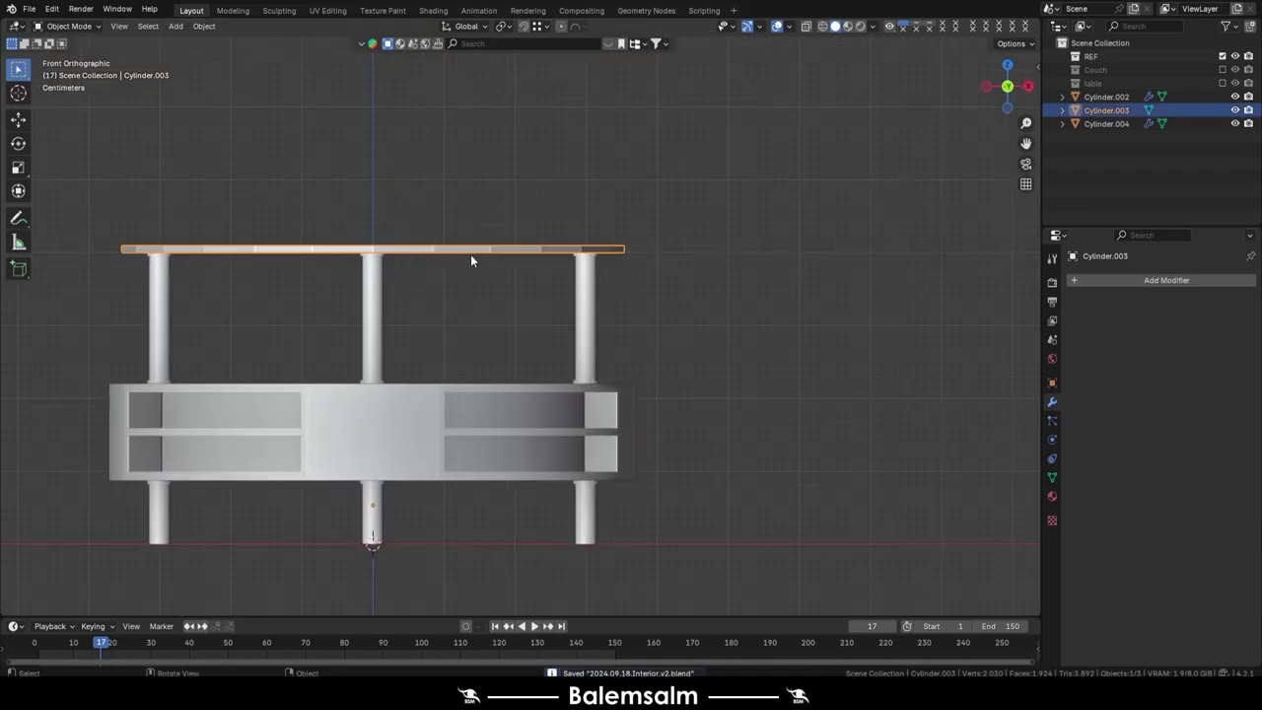
Step: Reset the tabletop's origin, scale the tabletop, and check it from a top view
scroll(483, 236, up, 3)
right_click(501, 219)
click(604, 314)
key(s)
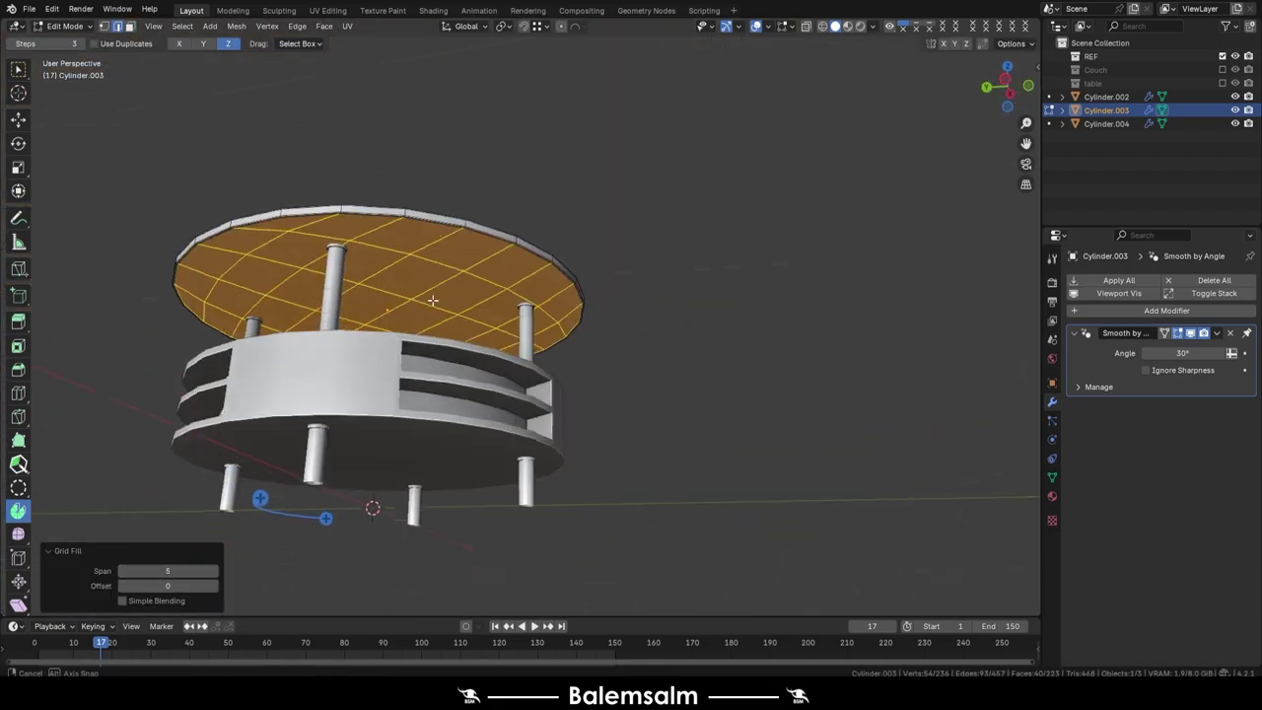
key(KP_7)
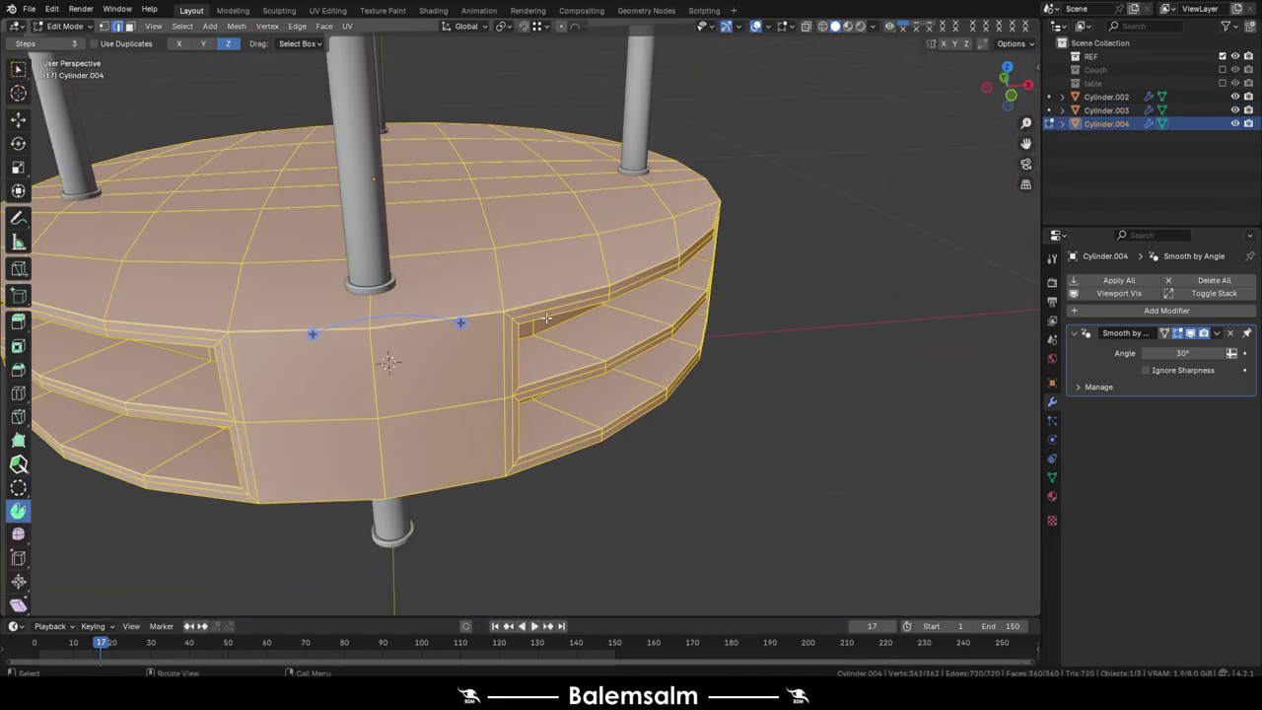
key(grave)
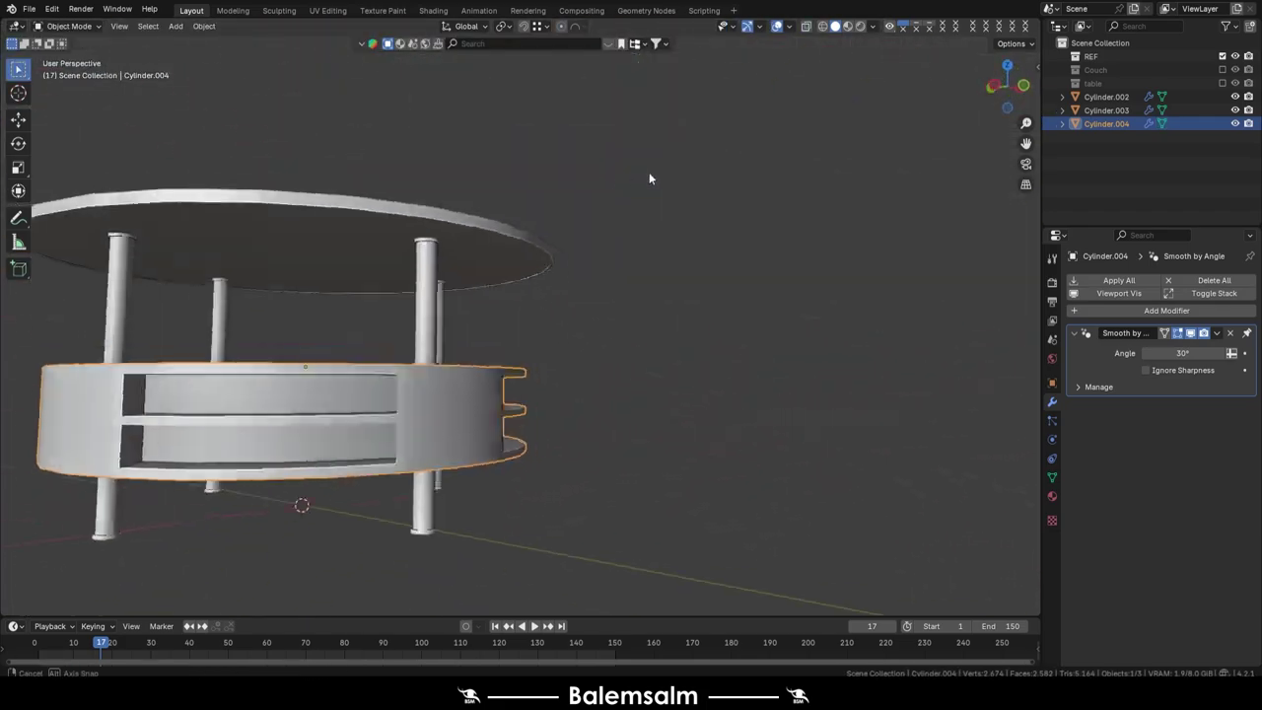
Step: Add a Bézier curve and draw the vase's profile
key(shift+a)
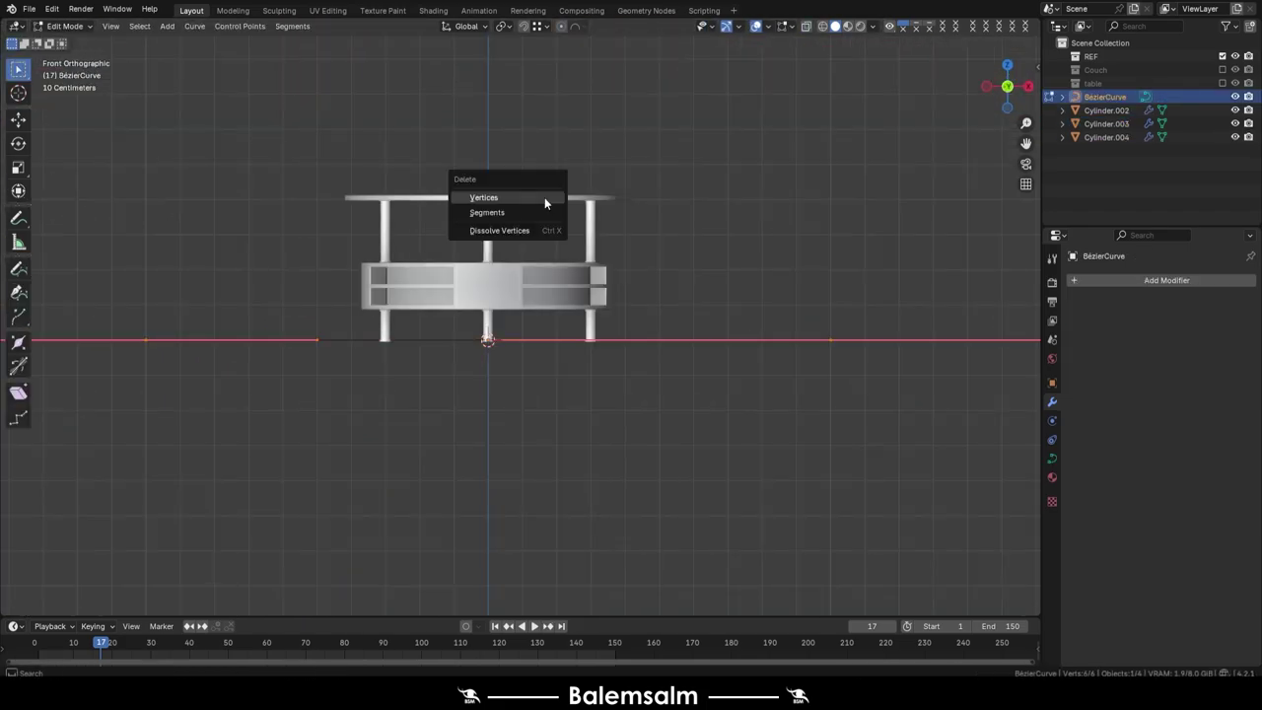
click(544, 198)
key(Tab)
click(17, 268)
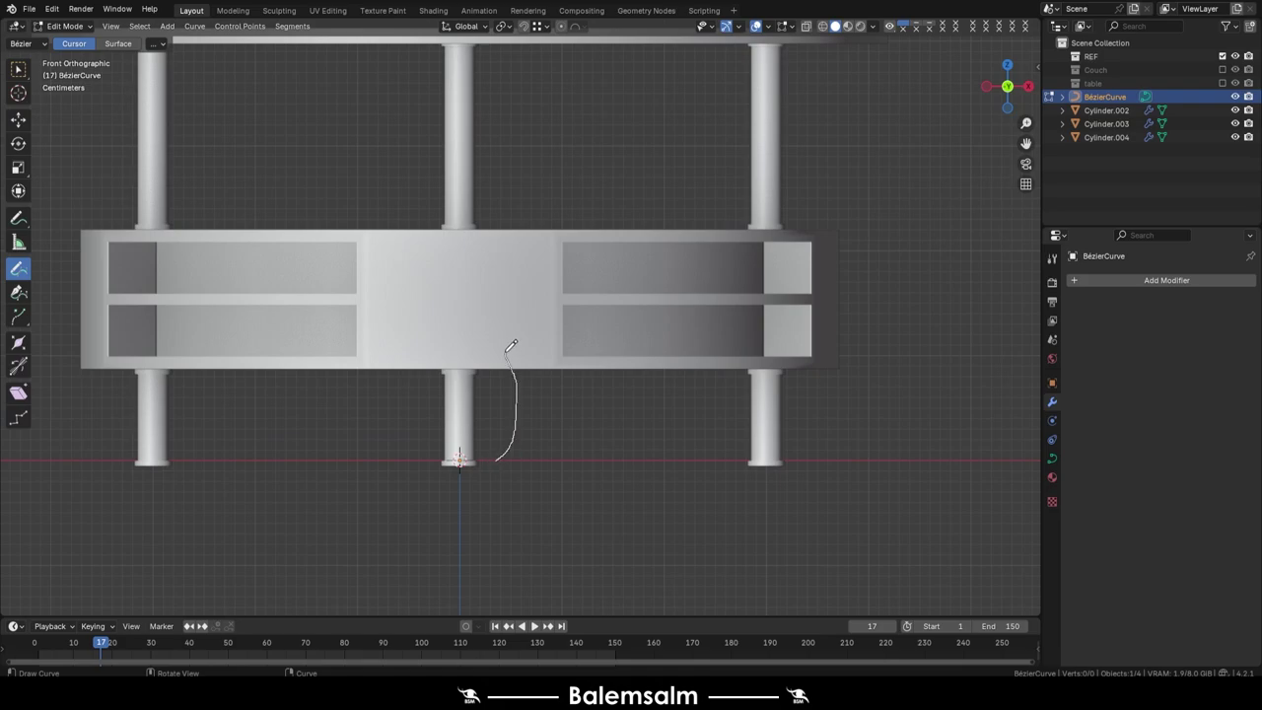
key(w)
scroll(667, 238, down, 2)
Step: Spin the profile into a vase with a Screw modifier and raise it along Z
click(971, 372)
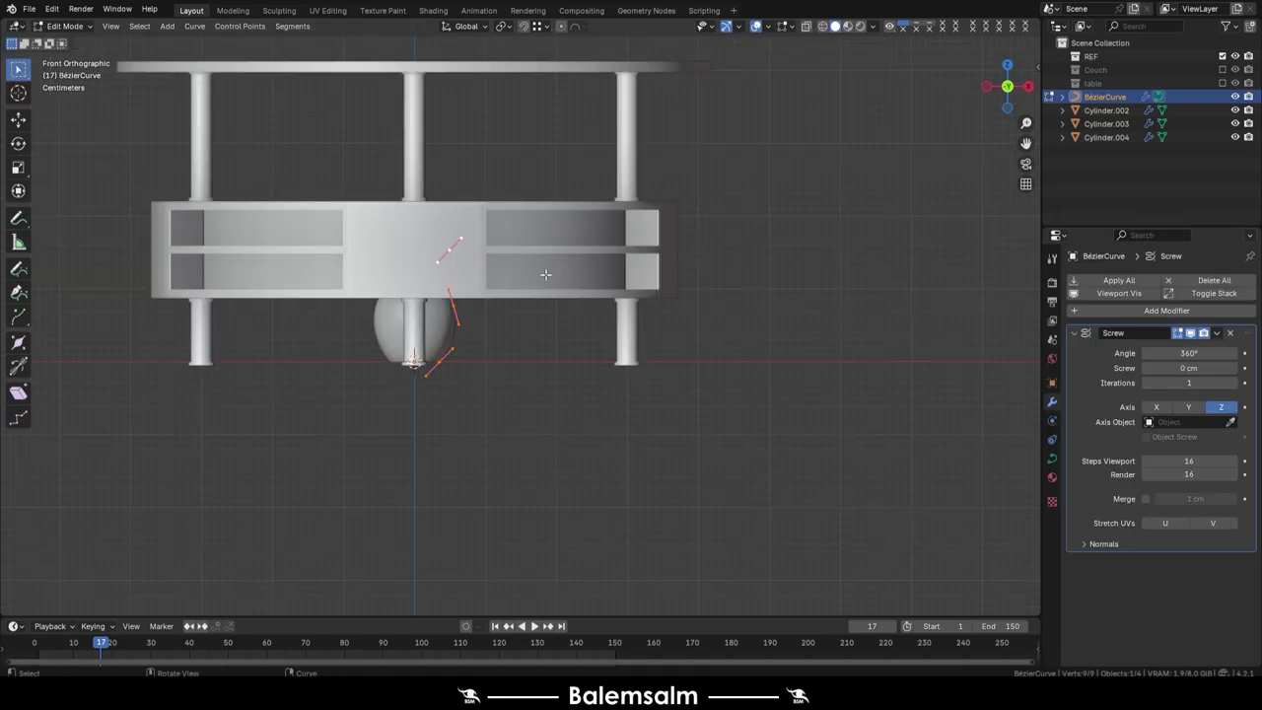
key(Tab)
scroll(521, 341, down, 1)
key(g)
key(z)
middle_drag(700, 201, 491, 186)
Step: Reshape the vase's body and neck by moving profile control points in front view
key(Tab)
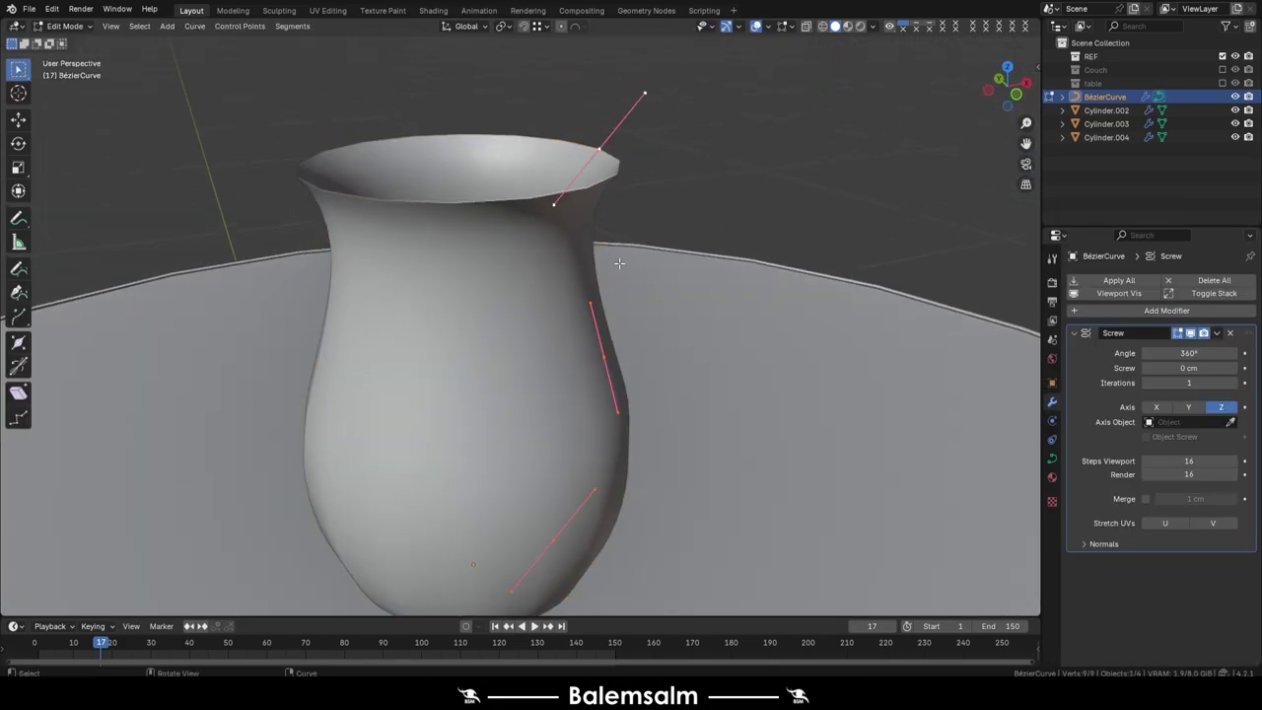
key(KP_1)
key(g)
key(x)
click(581, 217)
click(587, 323)
key(g)
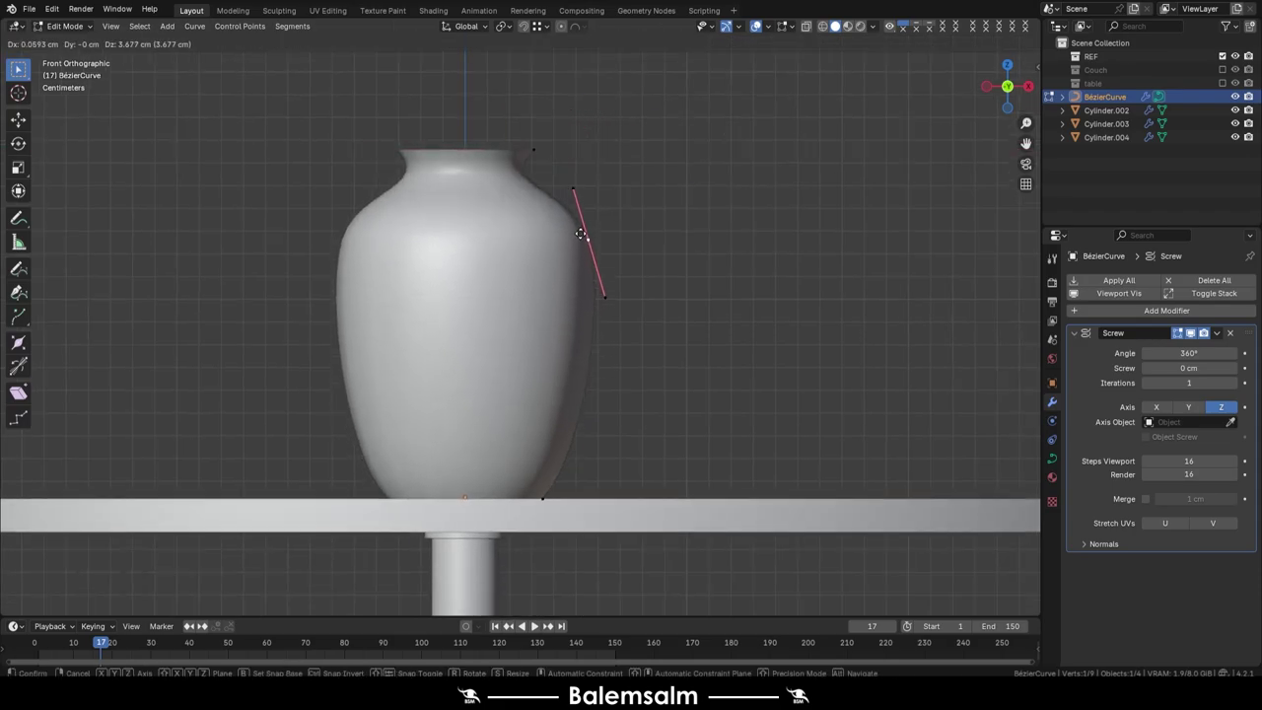
click(570, 414)
shift+middle_drag(521, 472, 465, 379)
key(y)
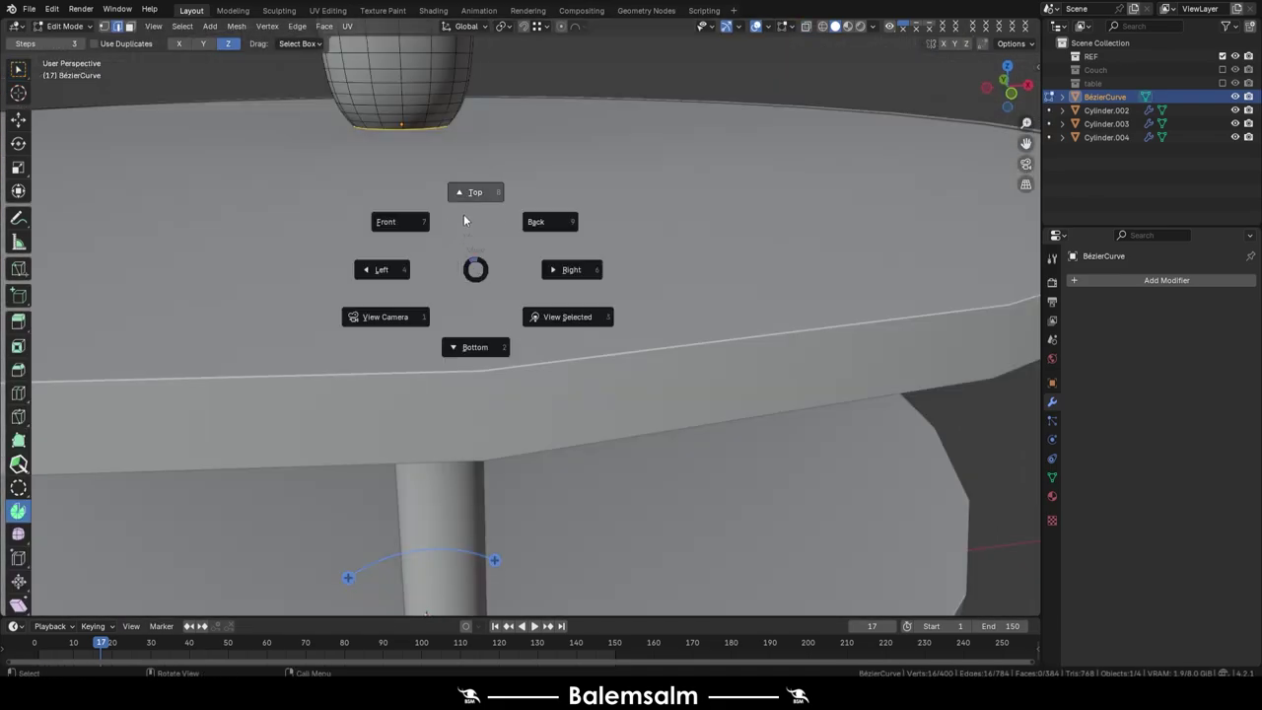
Step: Close the vase's open base with a face and add a 1 cm Solidify shell
click(464, 220)
scroll(515, 302, down, 4)
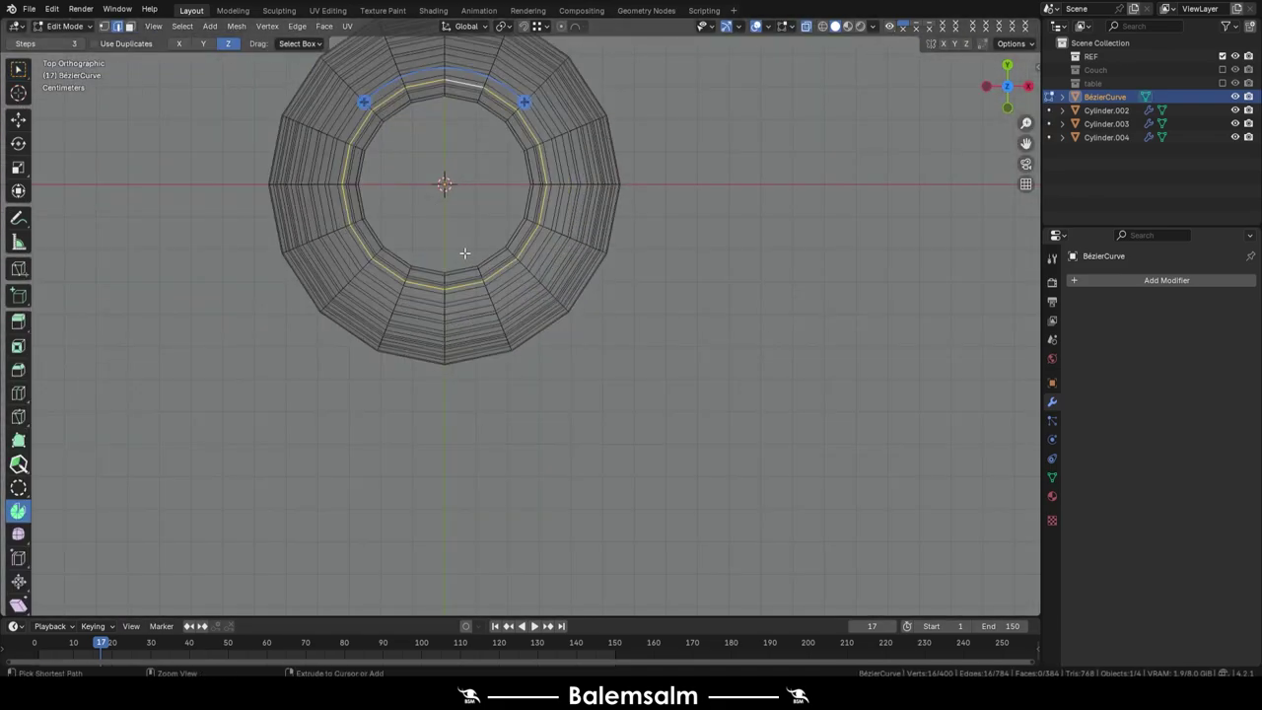
key(f)
key(Tab)
scroll(516, 303, down, 3)
click(1167, 280)
click(982, 443)
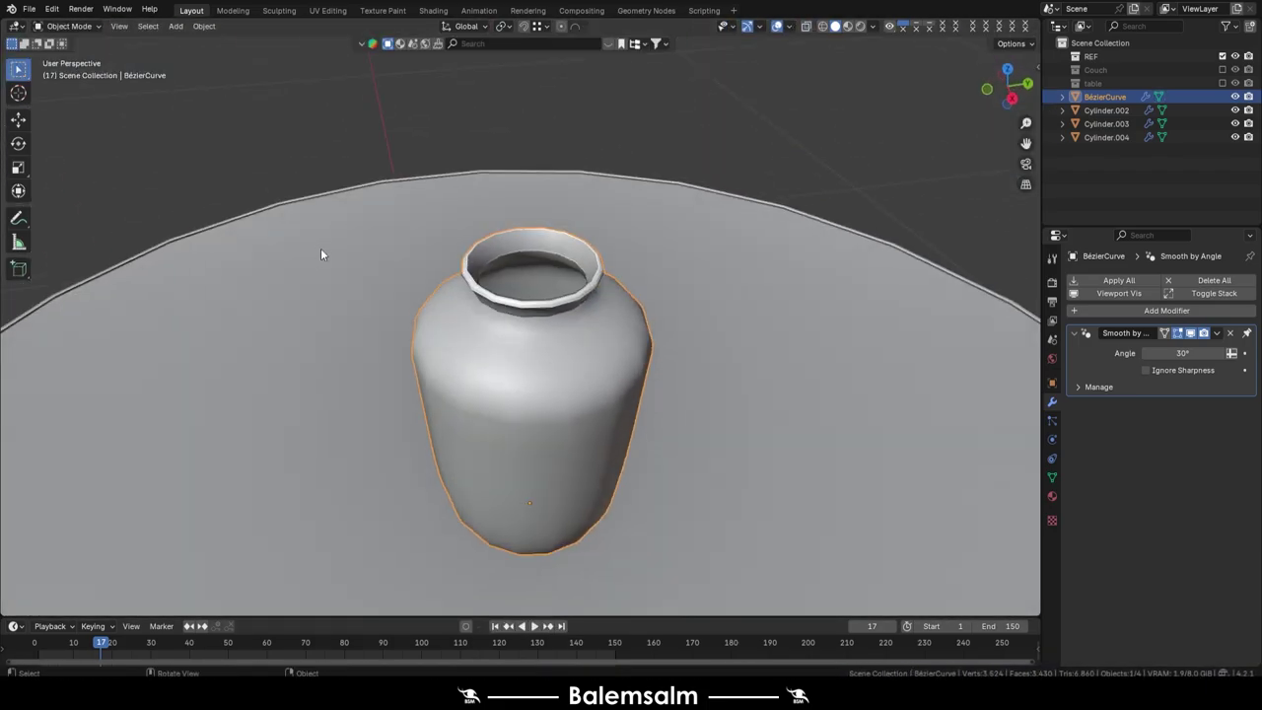
mouse_move(321, 249)
middle_down()
mouse_move(408, 340)
mouse_move(309, 338)
mouse_move(384, 293)
mouse_move(662, 198)
middle_up()
scroll(453, 351, down, 5)
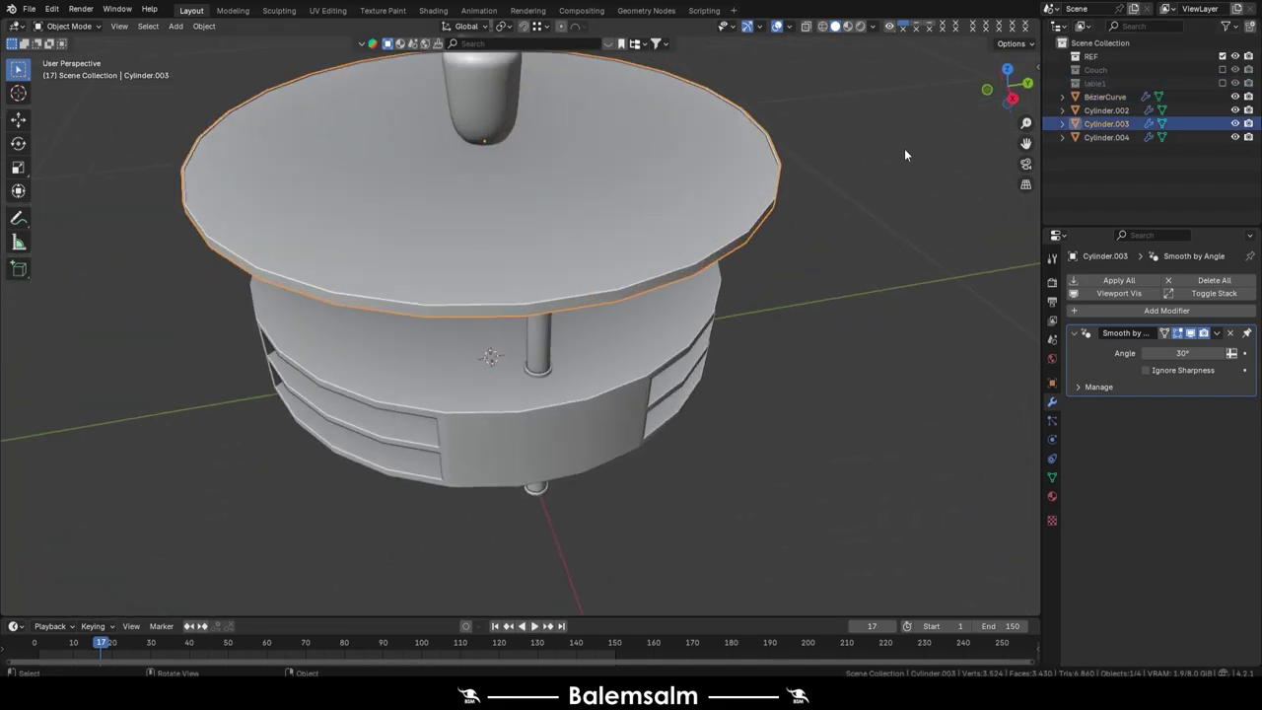
Step: Move the table parts and vase into a new table2 collection and save the file
click(1222, 83)
scroll(585, 234, down, 5)
key(a)
key(m)
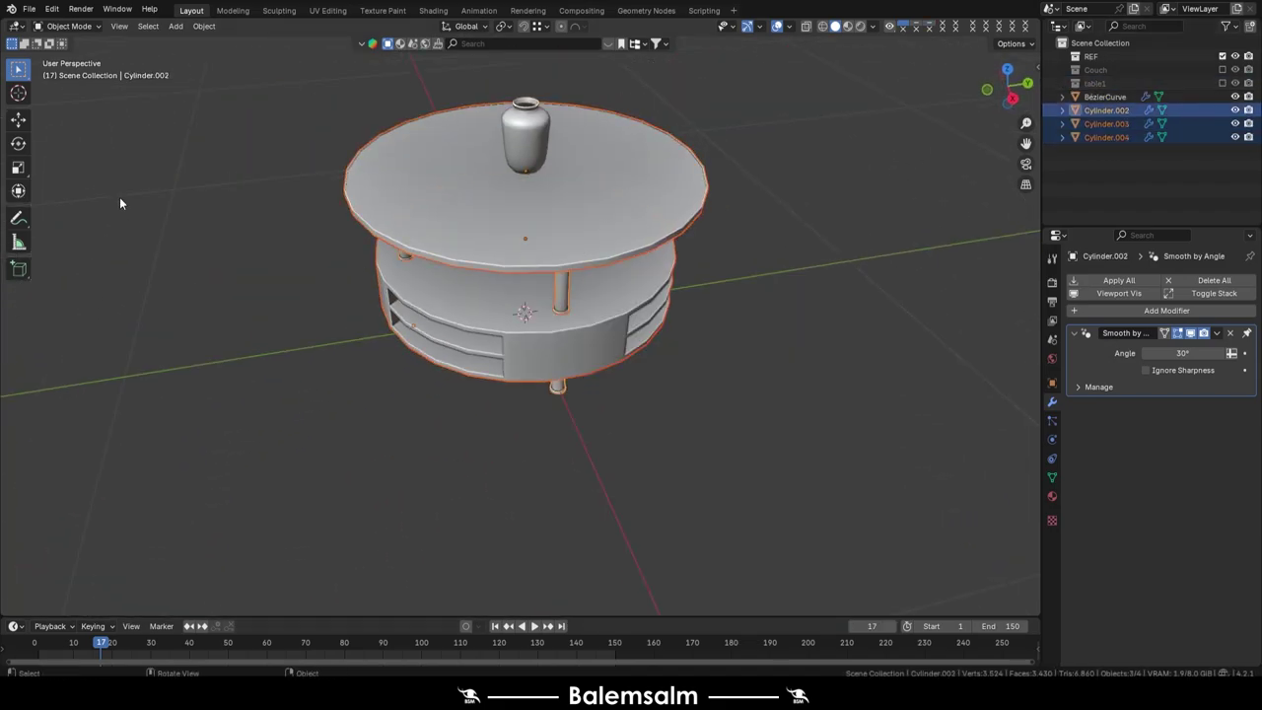
key(m)
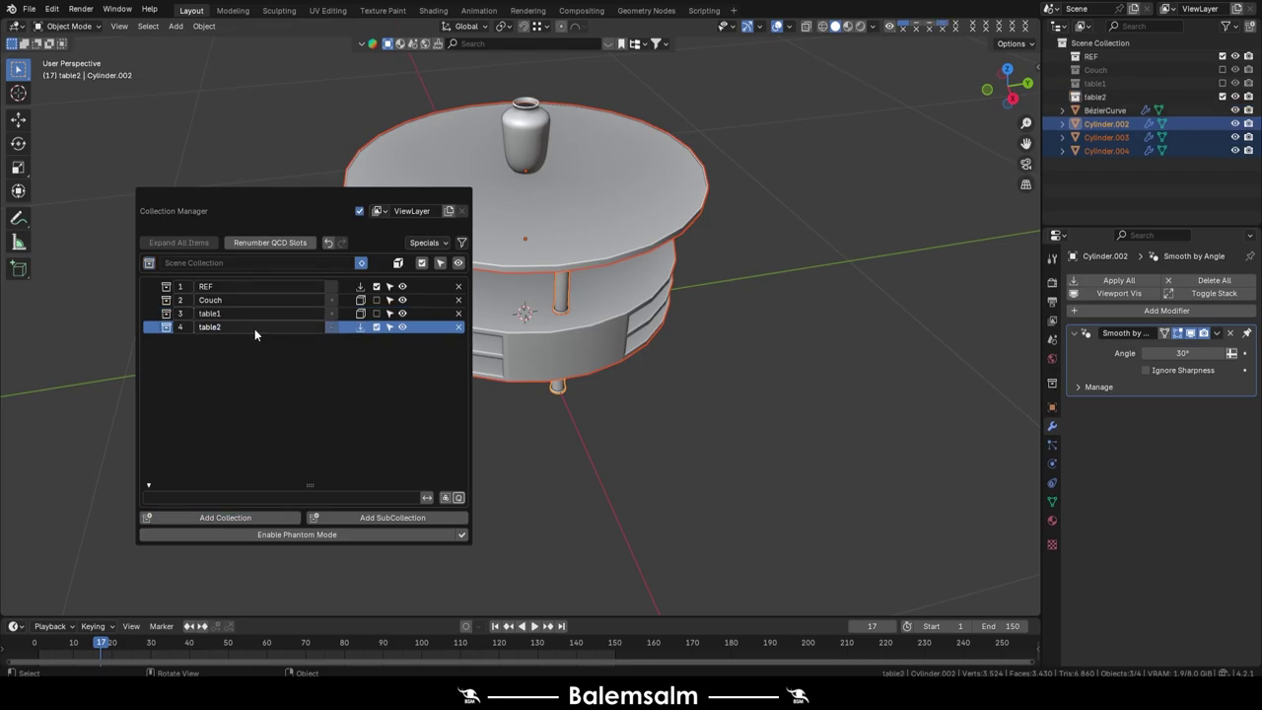
click(254, 328)
key(m)
key(ctrl+s)
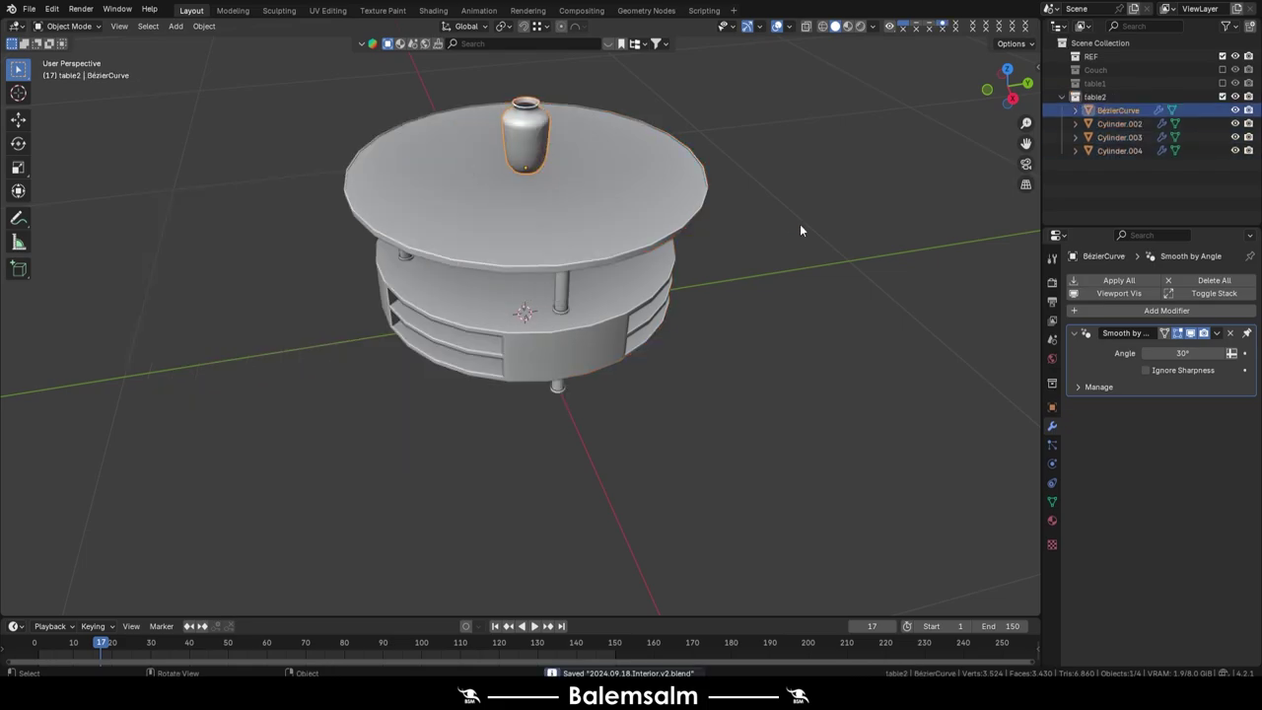
Step: Add a Bézier curve, delete its default points, and draw a bowl profile beside a leg
key(shift+a)
click(572, 151)
key(Tab)
key(x)
click(537, 167)
key(KP_1)
scroll(394, 419, up, 5)
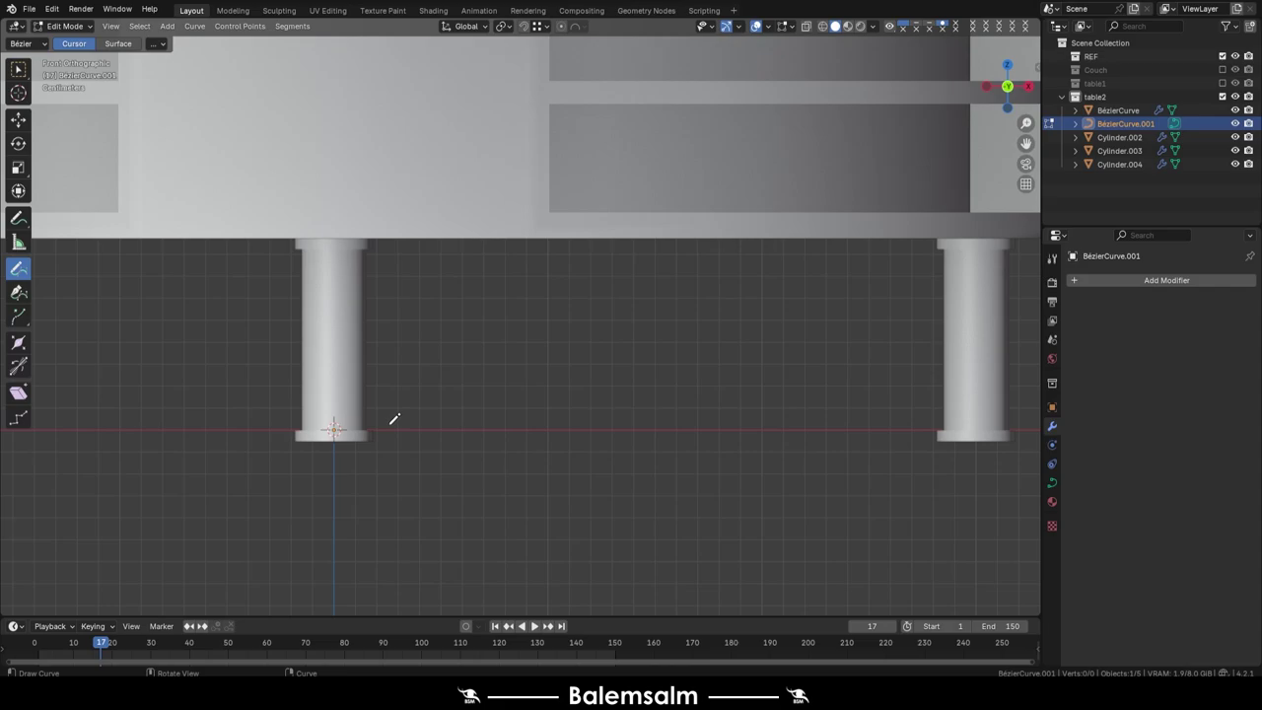
Step: Spin the profile with a Screw modifier and raise the bowl to rest on the tabletop
click(1146, 284)
click(998, 375)
middle_drag(998, 375, 461, 284)
key(g)
key(z)
click(494, 208)
key(grave)
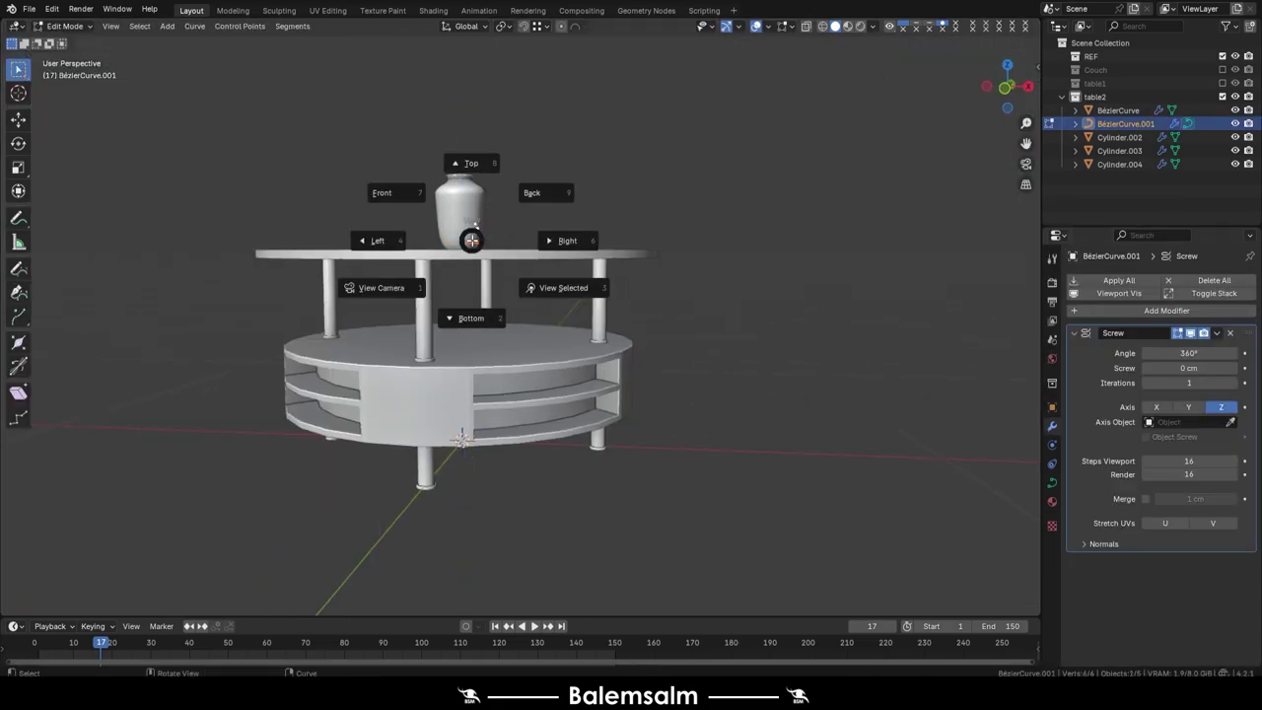
key(Tab)
scroll(474, 229, up, 3)
key(grave)
middle_drag(451, 296, 519, 223)
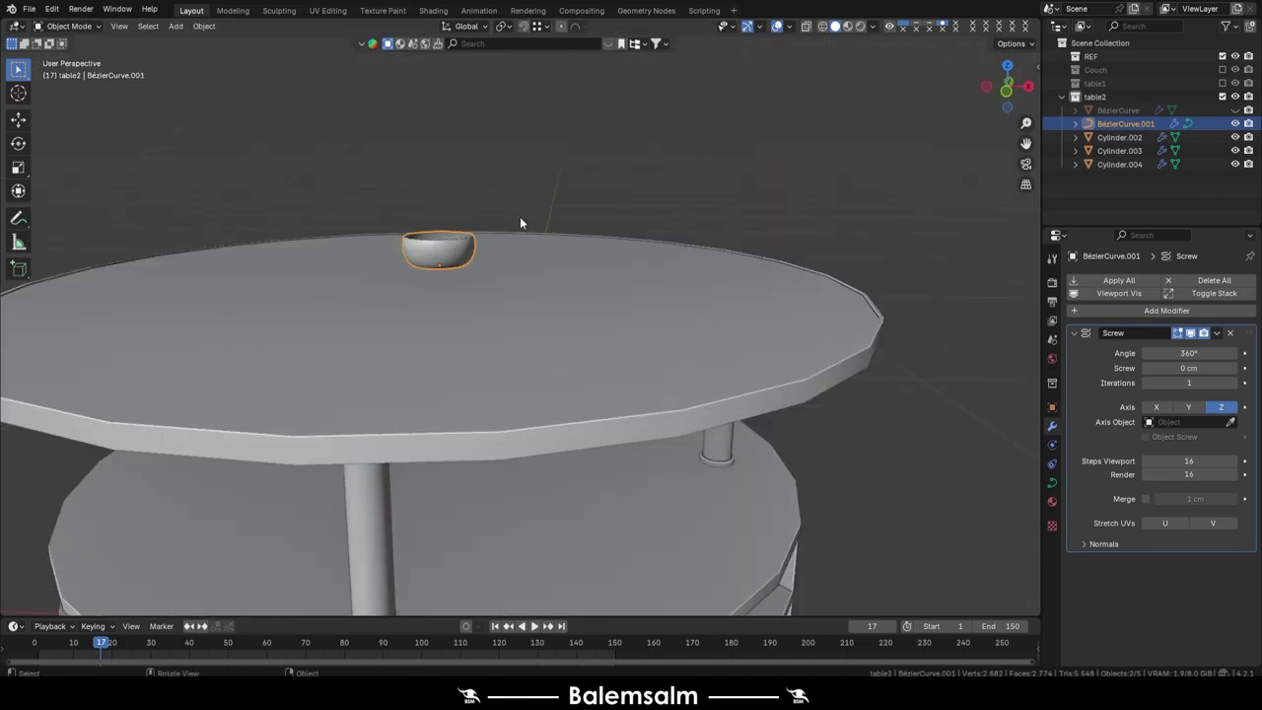
click(689, 259)
key(KP_Decimal)
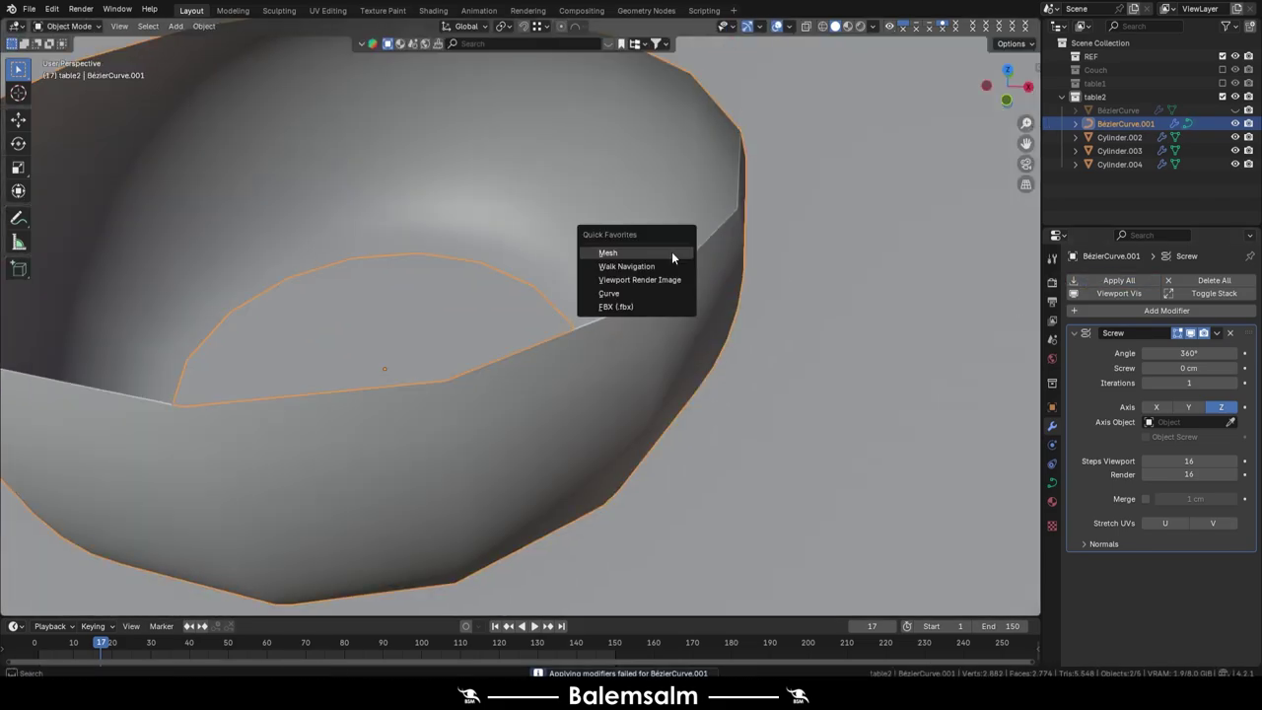
Step: Convert the bowl to a mesh, grid-fill its bottom, and apply Solidify thickness
click(671, 253)
key(Tab)
key(ctrl+f)
click(600, 279)
key(Tab)
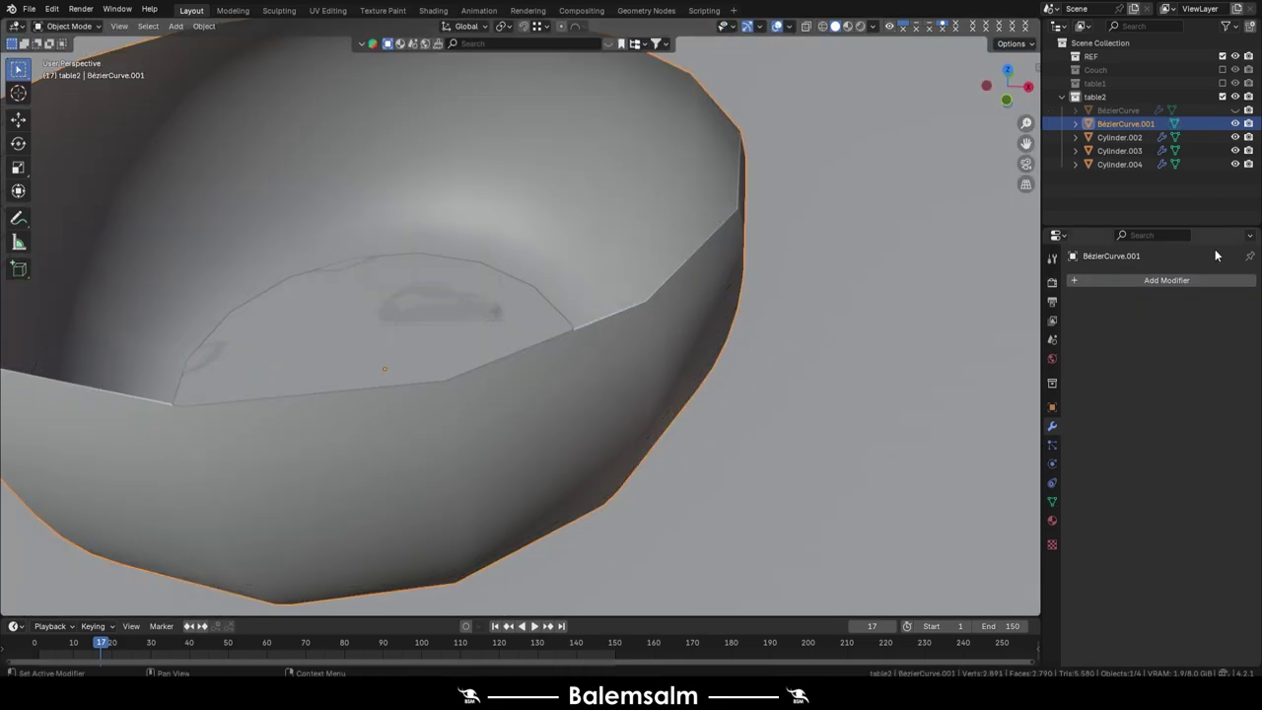
key(ctrl+a)
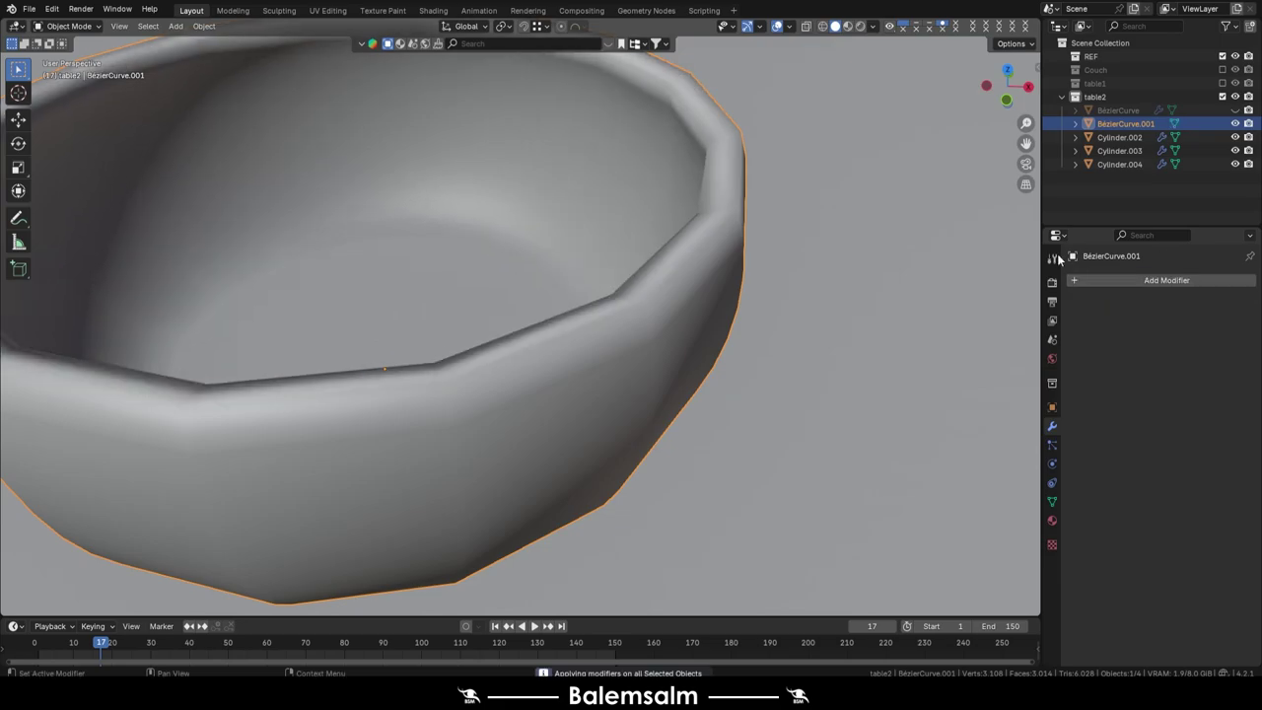
Step: Add loop cuts around the bowl rim and scale the rim loop
key(Tab)
key(Tab)
key(Tab)
key(ctrl+r)
click(693, 204)
right_click(693, 204)
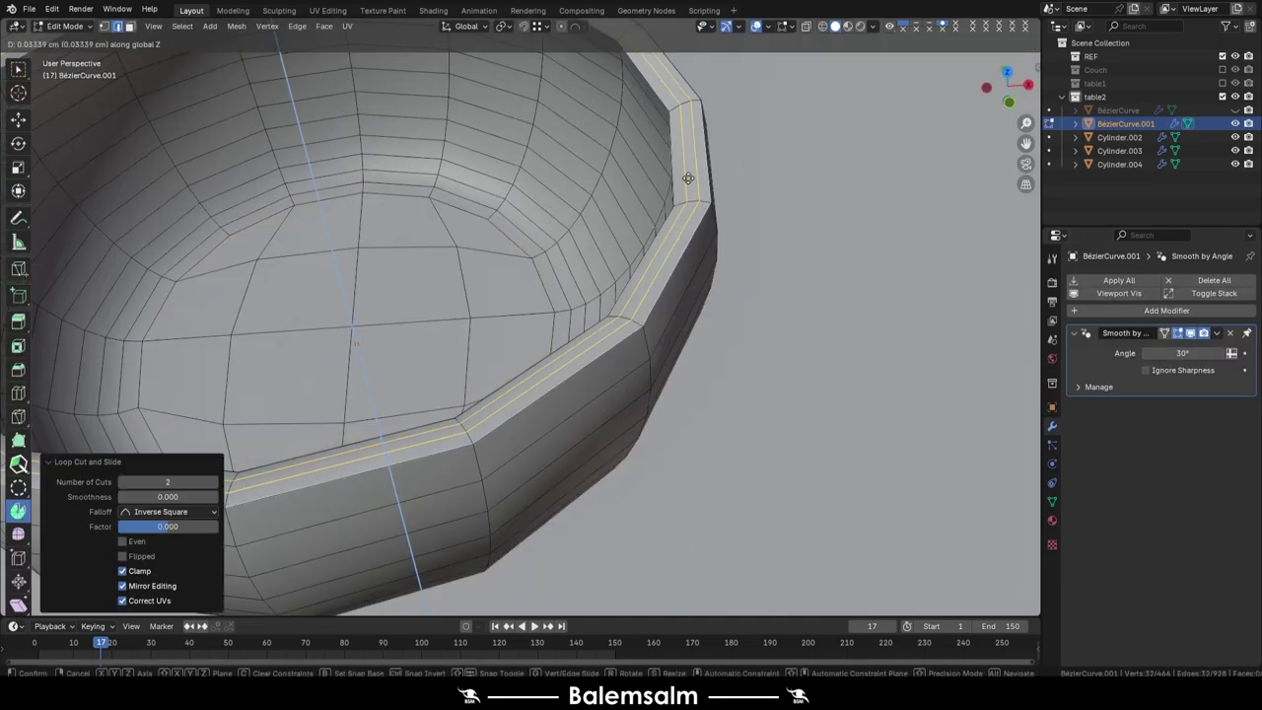
key(s)
click(698, 192)
key(s)
click(698, 191)
scroll(698, 192, down, 5)
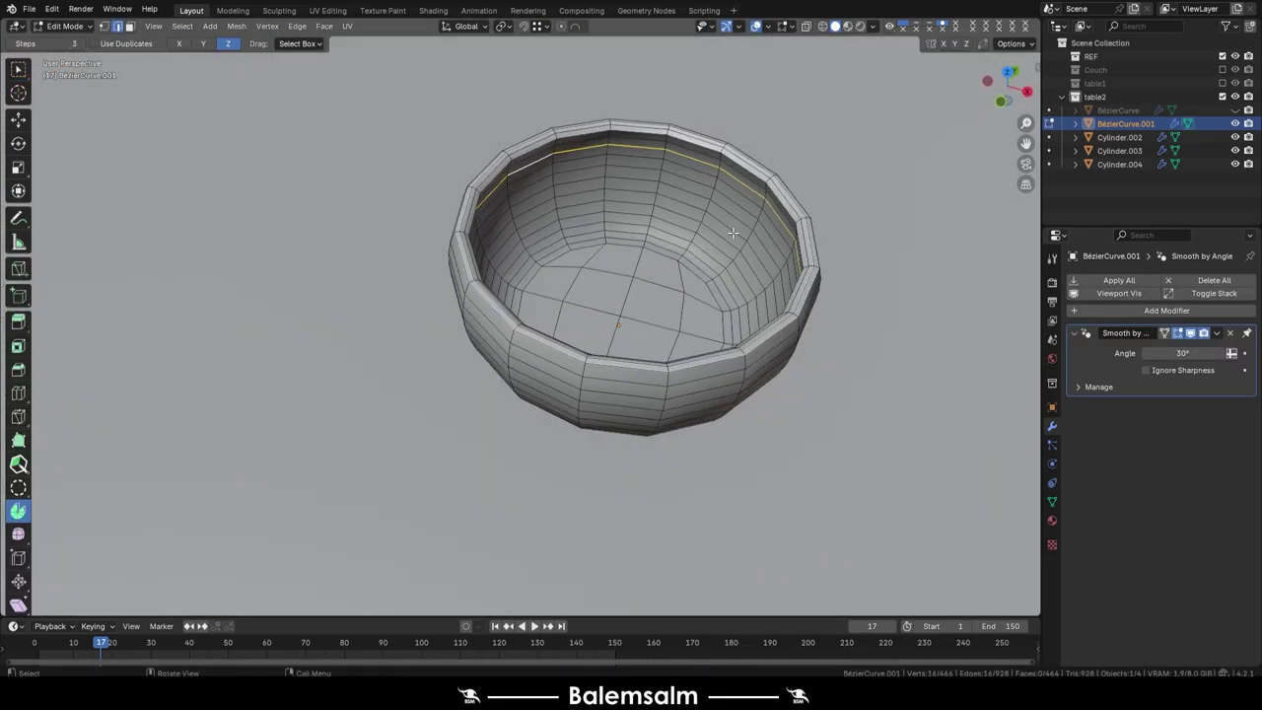
scroll(821, 268, up, 2)
Step: Separate the inner rim loop into its own object, BézierCurve.002
key(f)
key(ctrl+z)
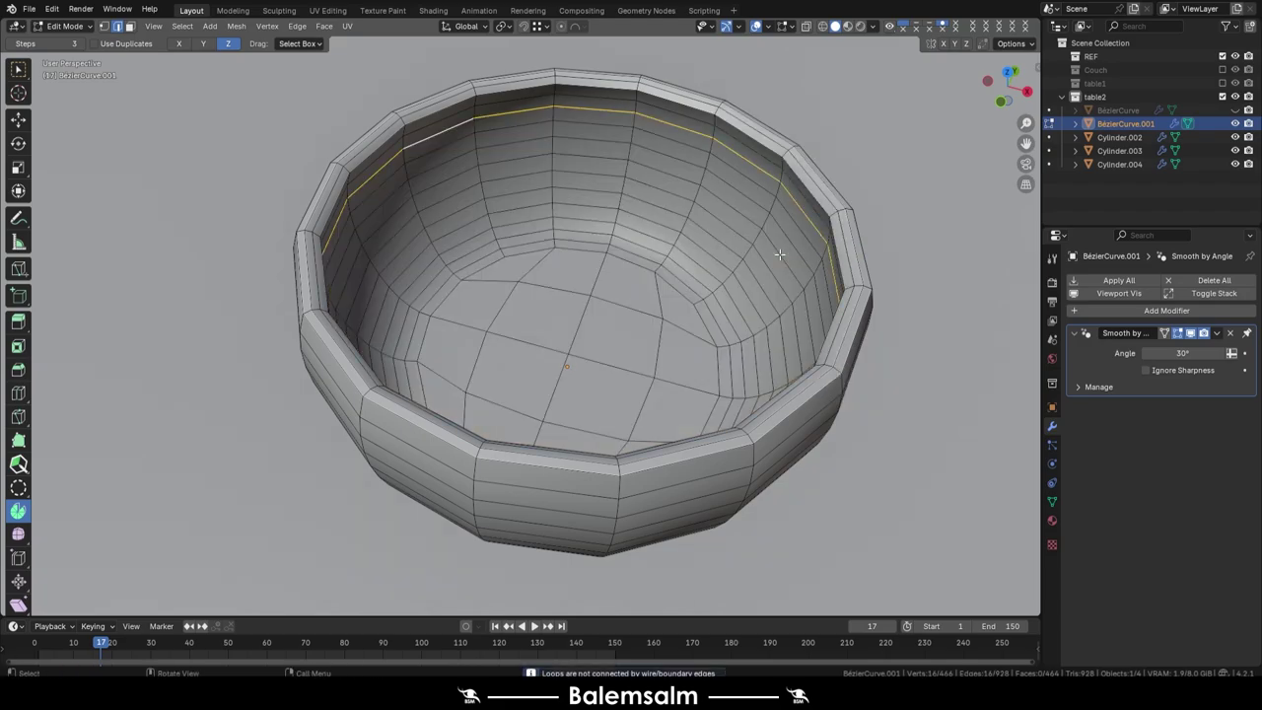
key(p)
click(769, 296)
key(Tab)
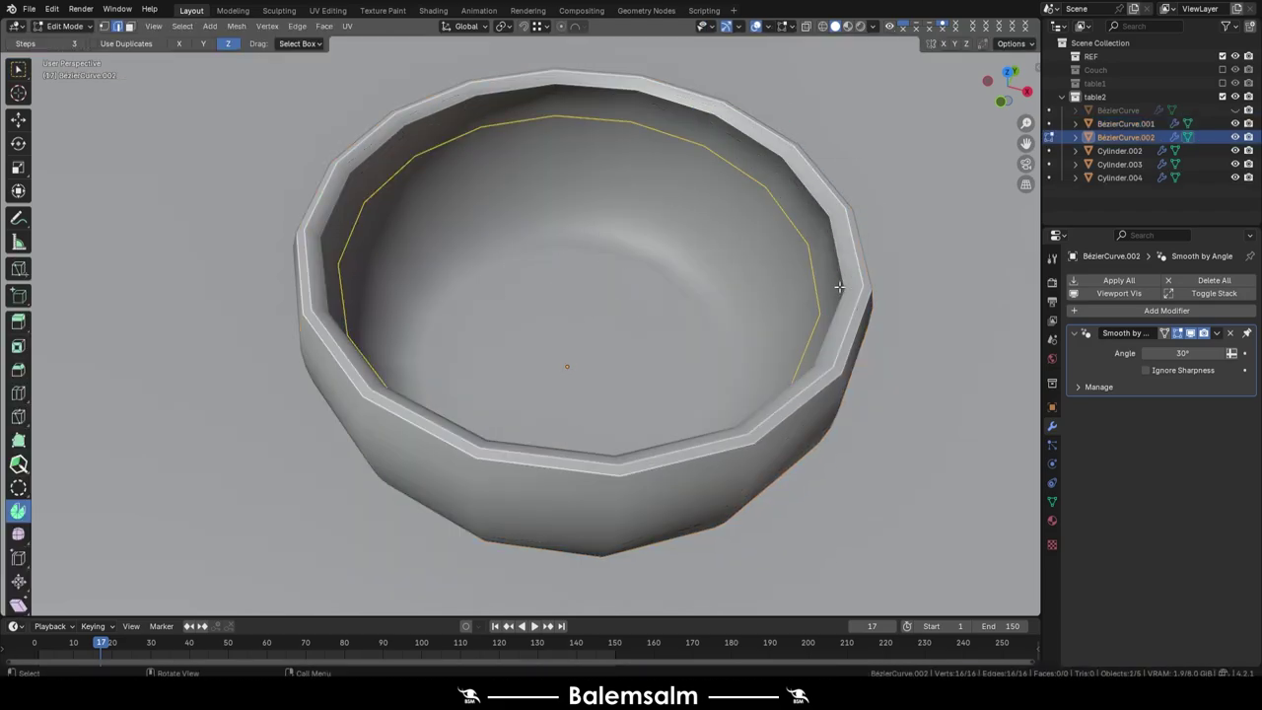
Step: Grid-fill the loop, extrude it down in Front view, scale loops to the bowl wall, and checker-deselect
key(f)
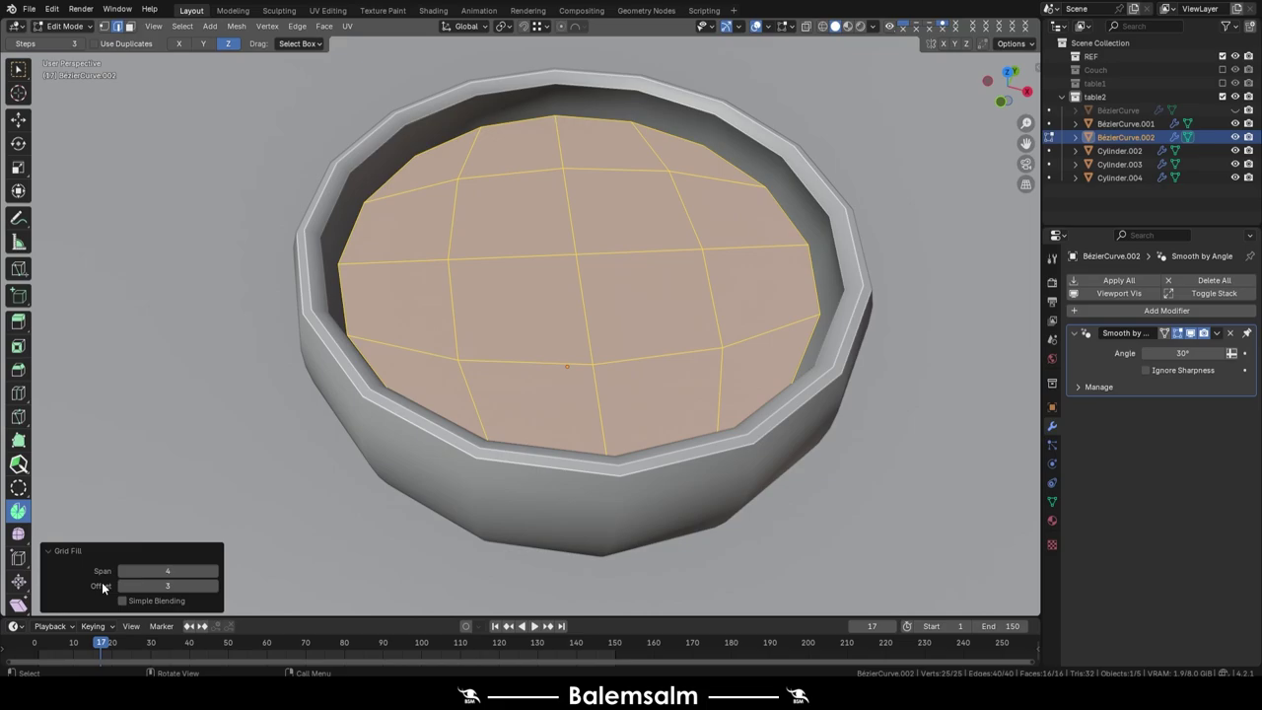
key(KP_1)
key(e)
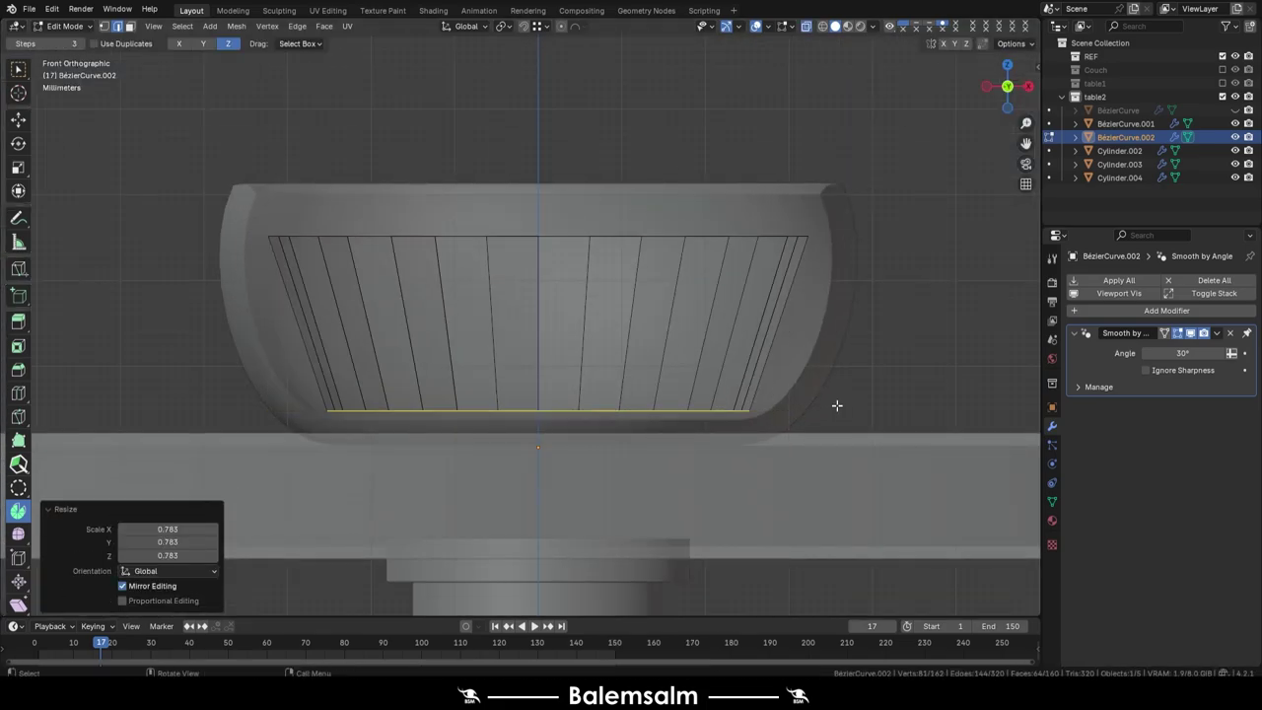
key(s)
click(822, 369)
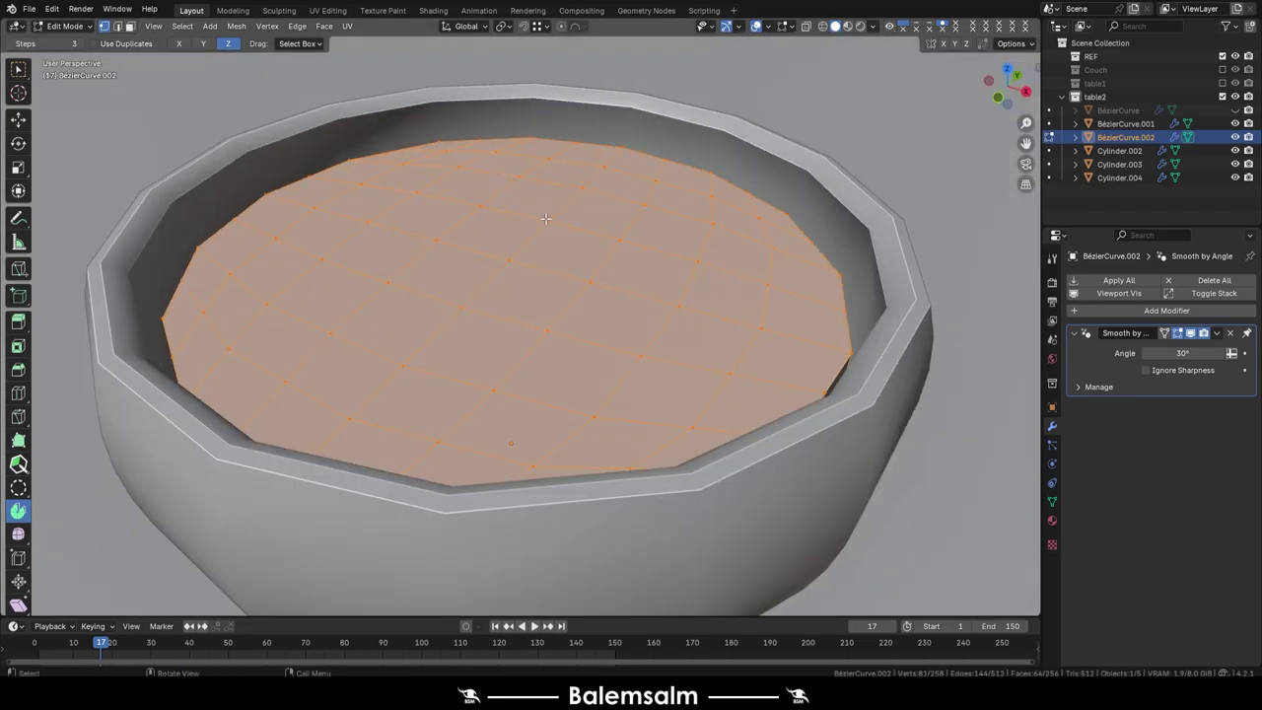
click(182, 26)
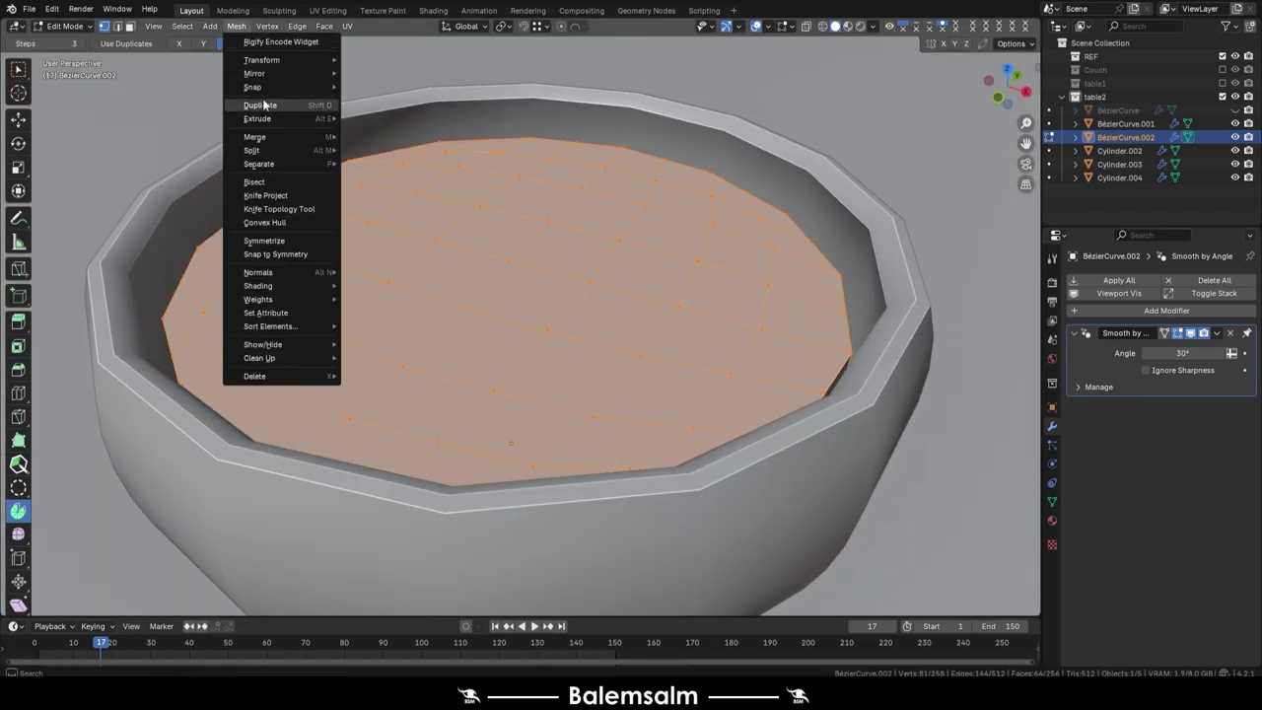
click(181, 25)
click(236, 161)
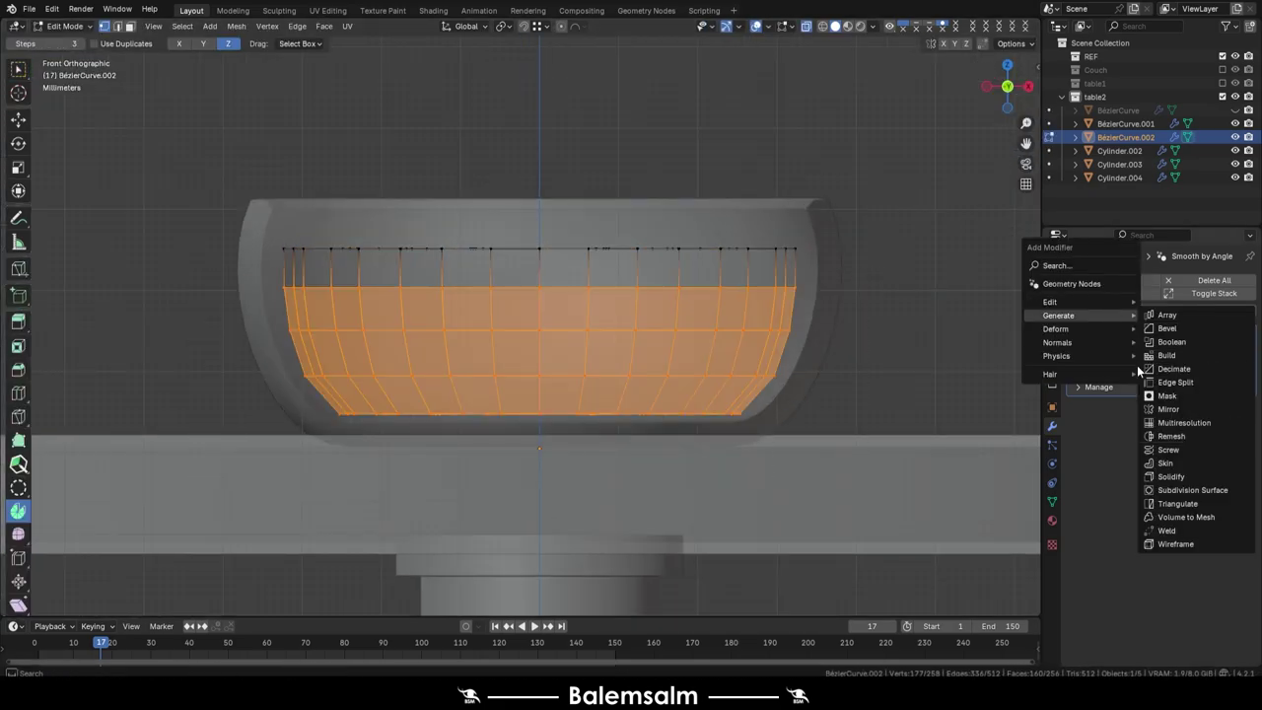
mouse_move(1056, 328)
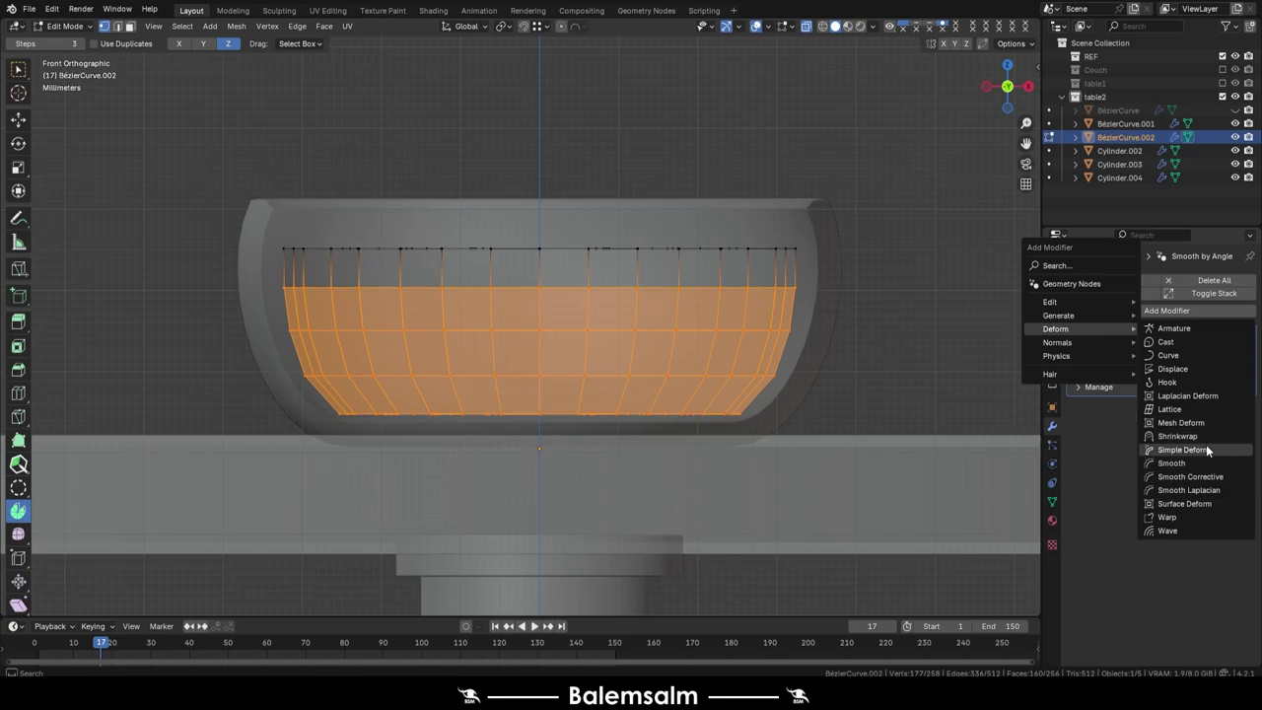
Step: Add a Displace modifier to the filling and lower its strength
click(1205, 449)
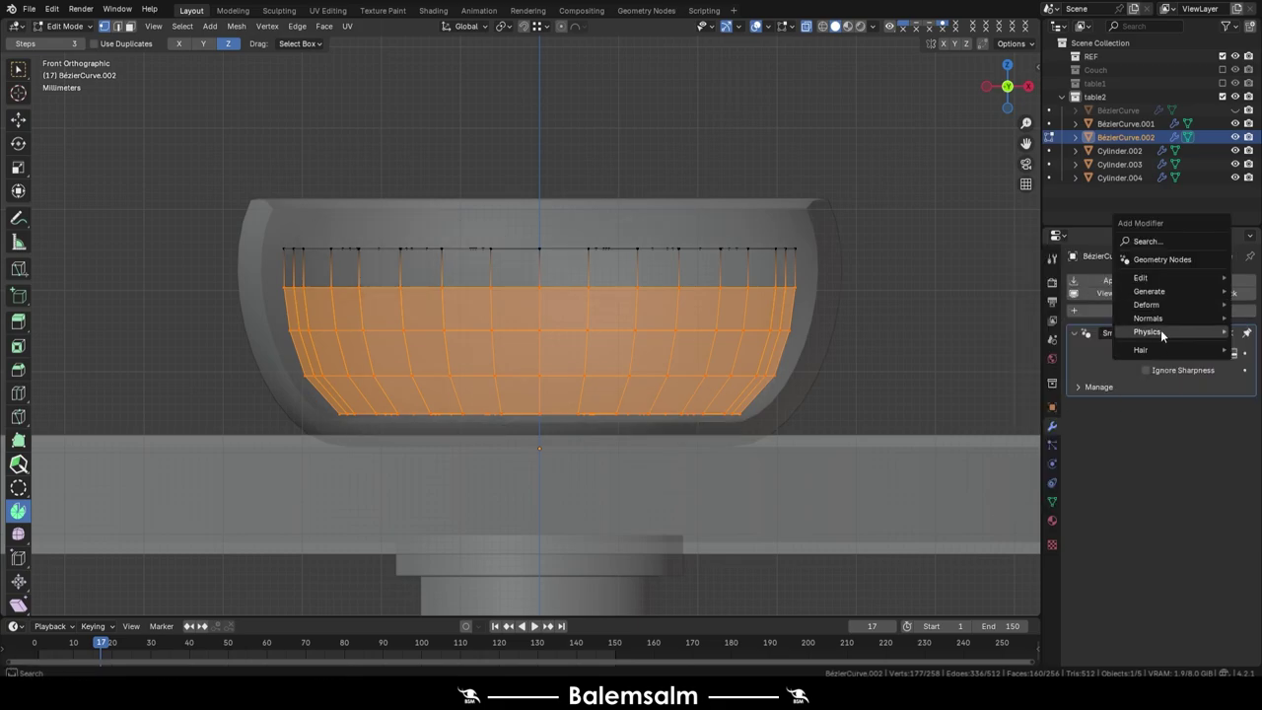
mouse_move(1147, 304)
click(1040, 341)
click(1244, 353)
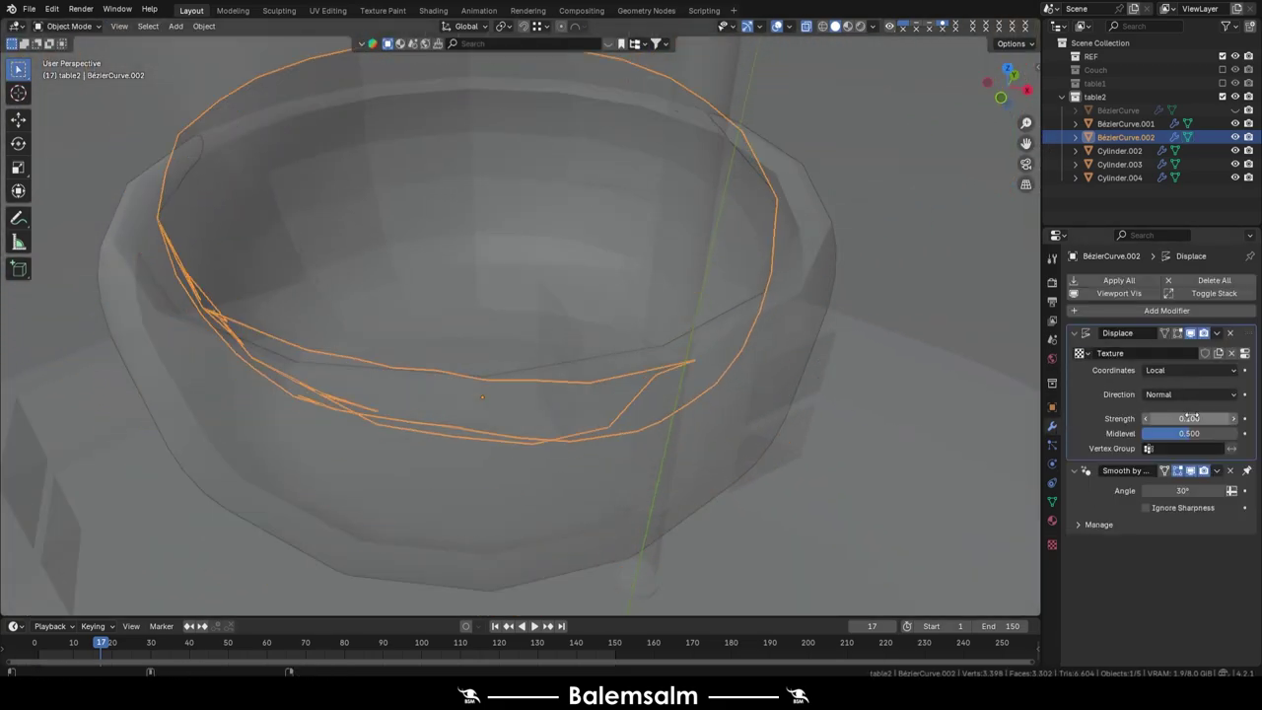
drag(1189, 418, 1176, 408)
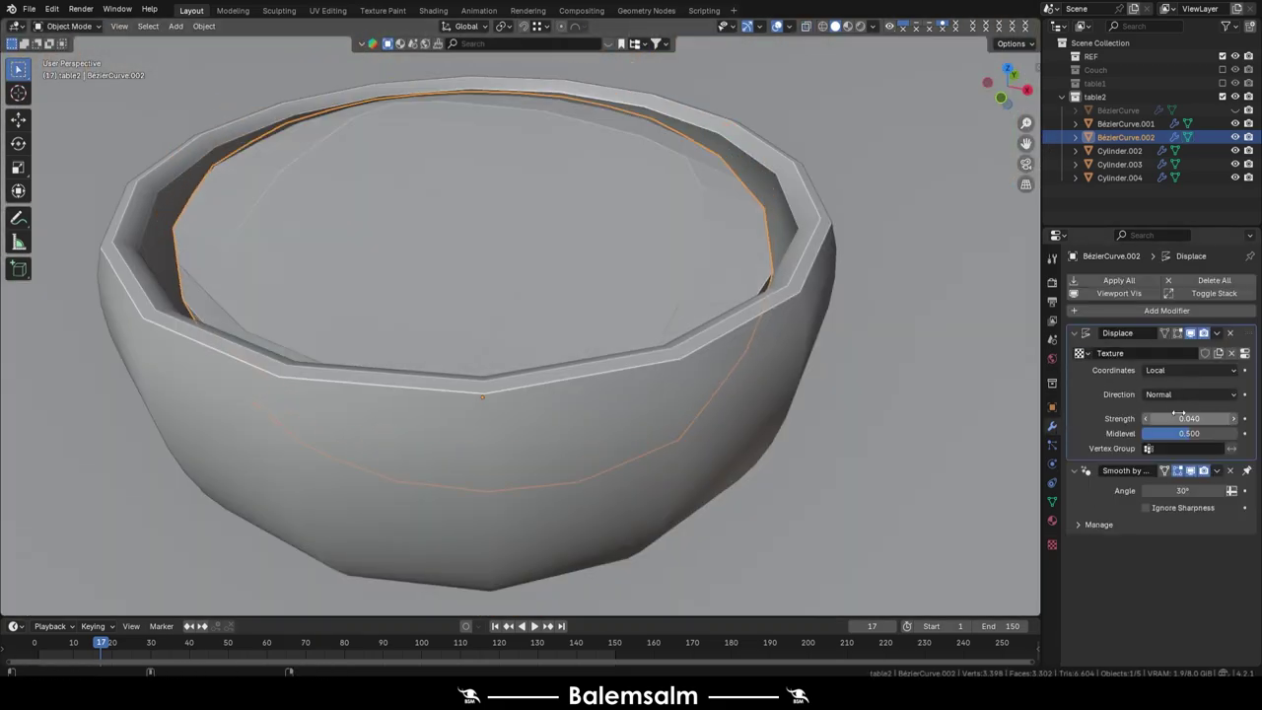
middle_drag(552, 326, 601, 346)
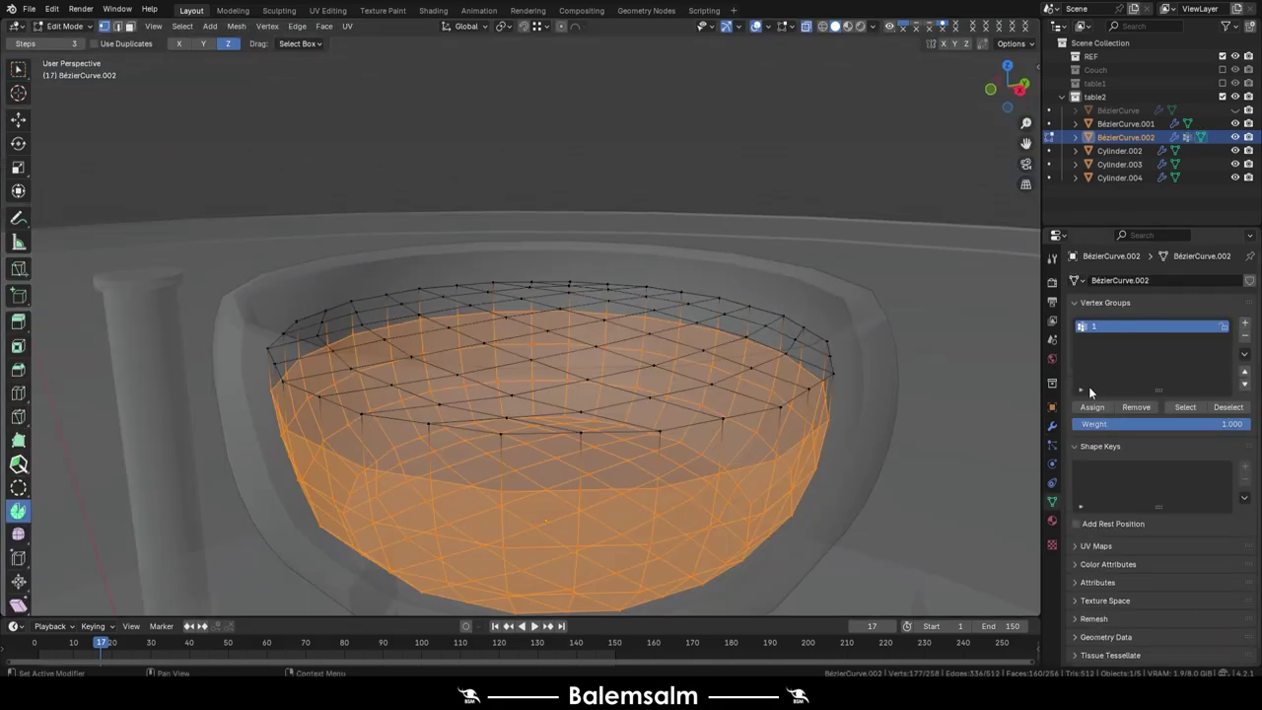
Step: Select the filling's top row of vertices in Front view and check its vertex groups
key(Tab)
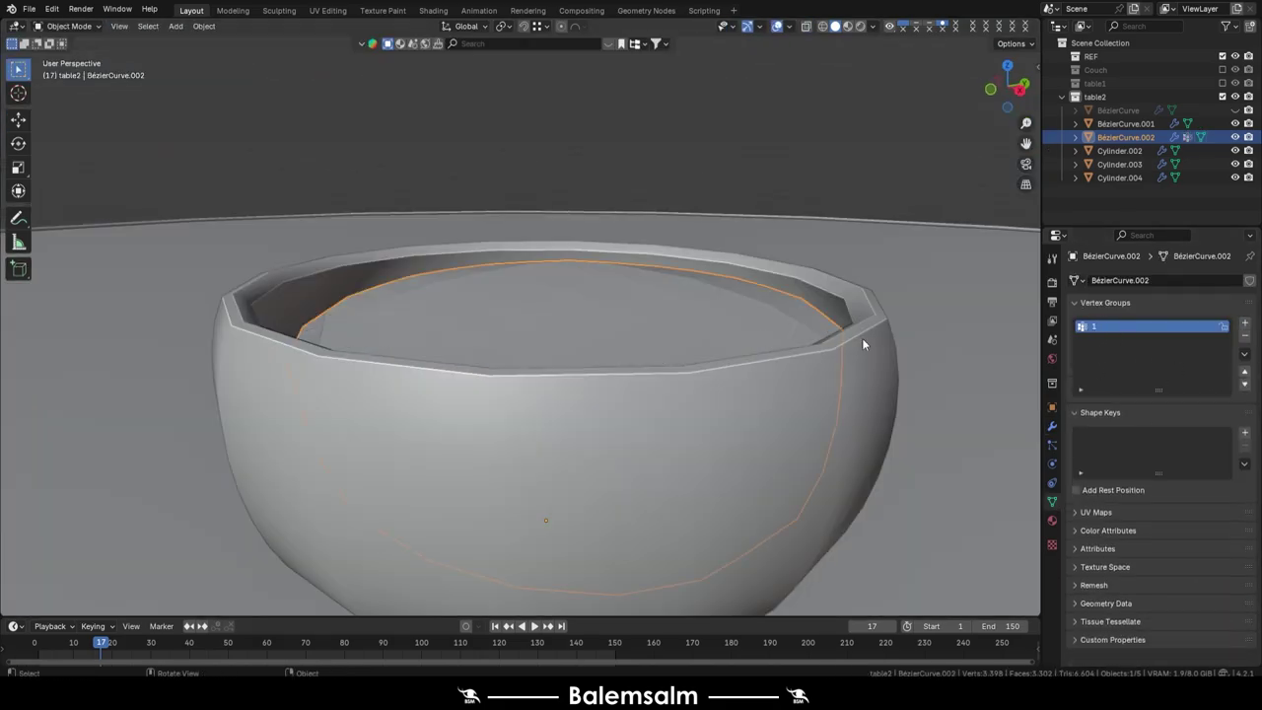
key(Tab)
key(KP_1)
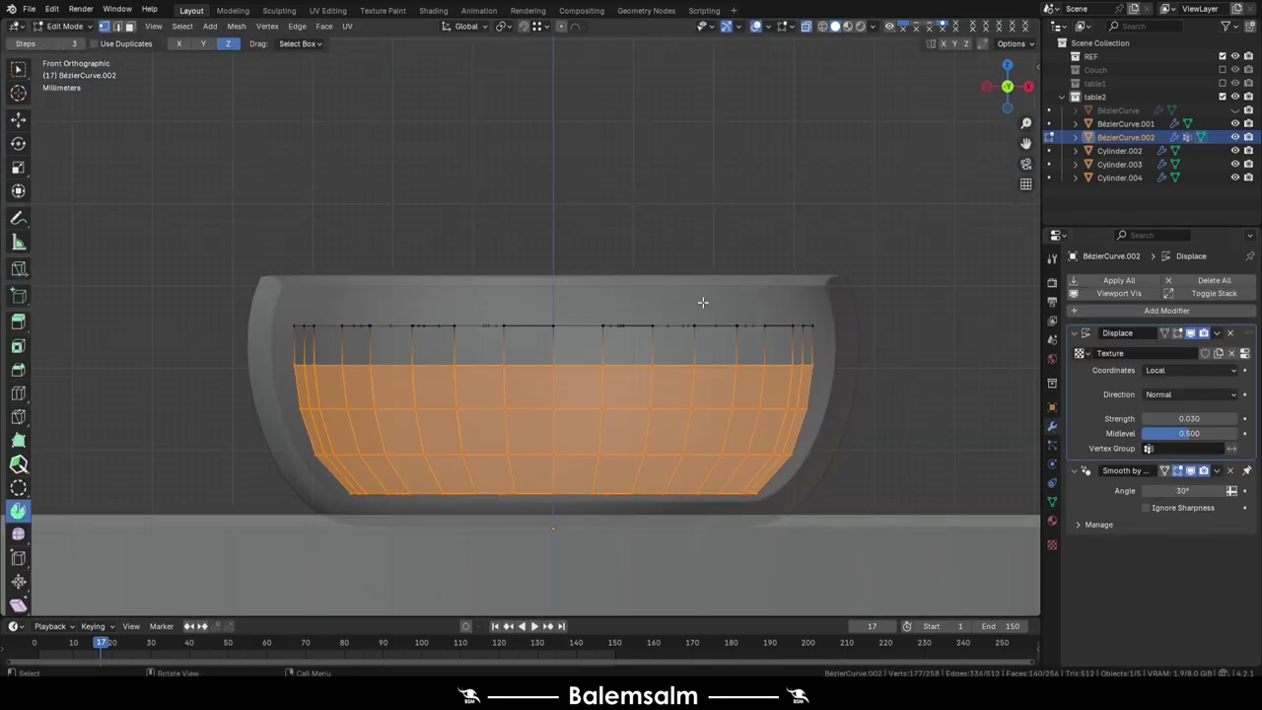
drag(852, 244, 276, 345)
click(1051, 501)
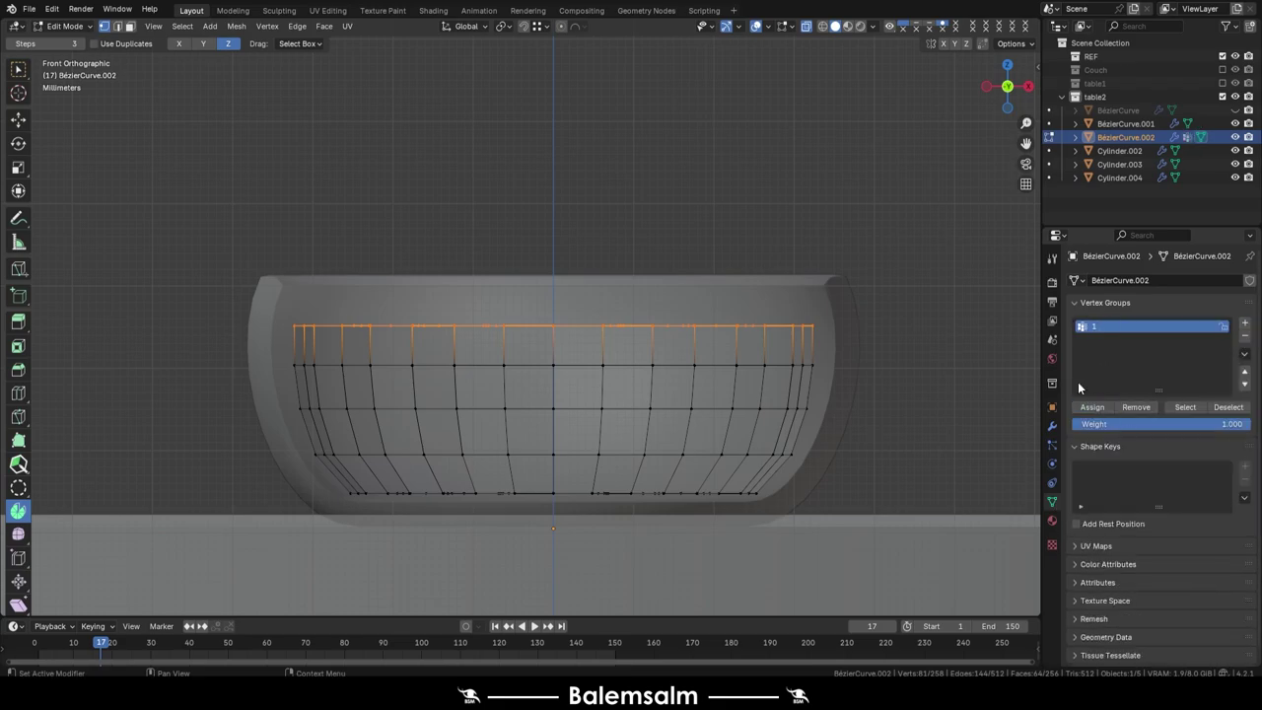
key(Tab)
mouse_move(631, 415)
middle_down()
mouse_move(735, 319)
mouse_move(887, 424)
middle_up()
Step: Set the displacement texture to Noise and turn the strength down
click(1051, 425)
click(1244, 326)
click(1184, 320)
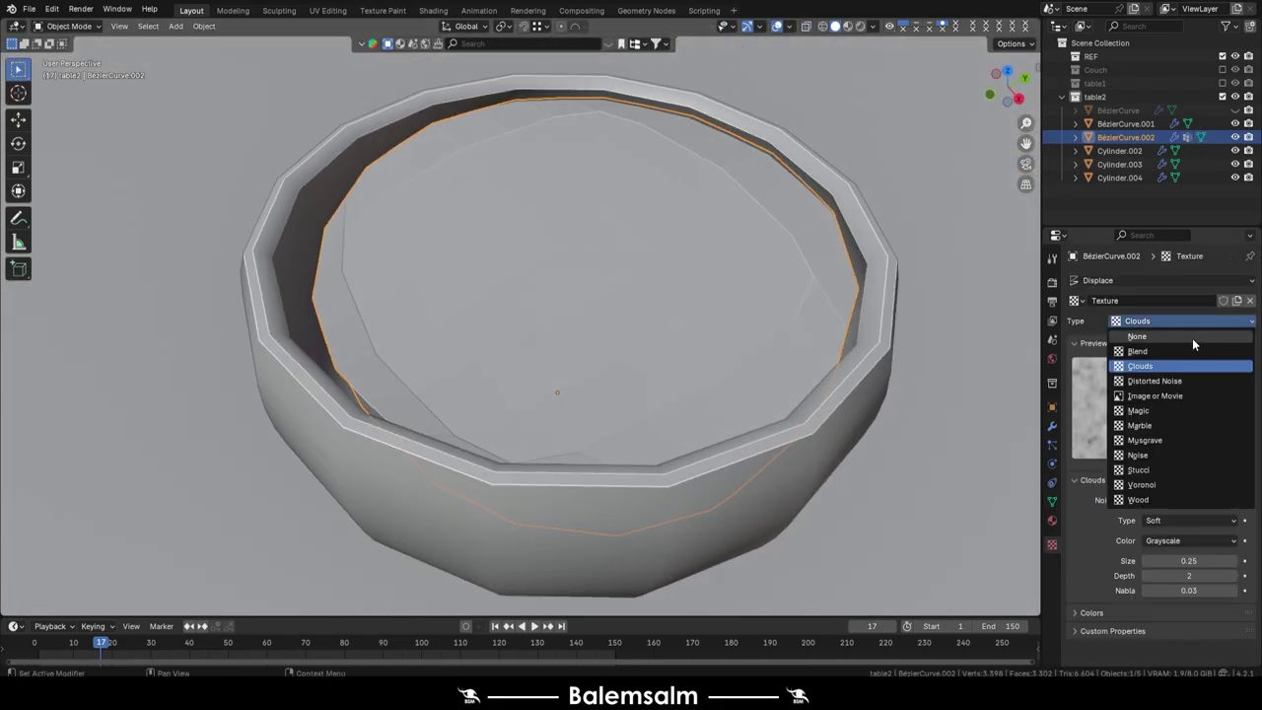
click(1137, 455)
click(1051, 425)
drag(1189, 418, 1144, 418)
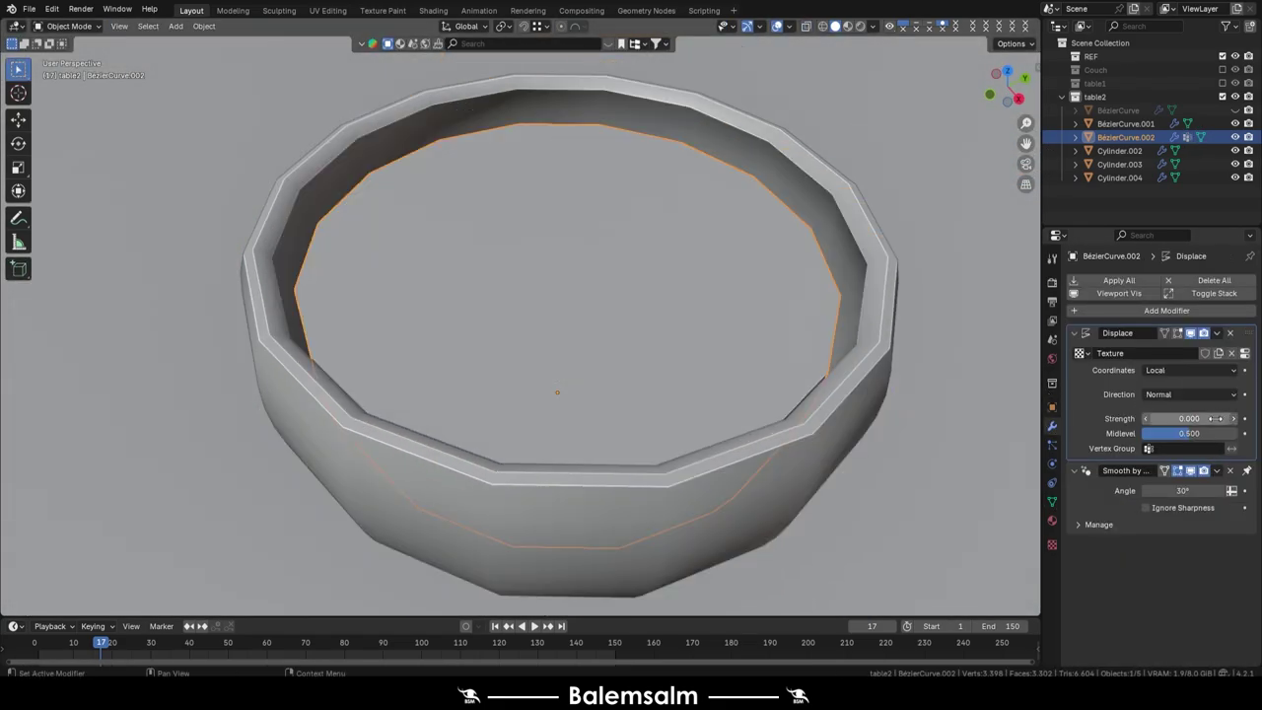
key(Return)
drag(1223, 418, 1222, 418)
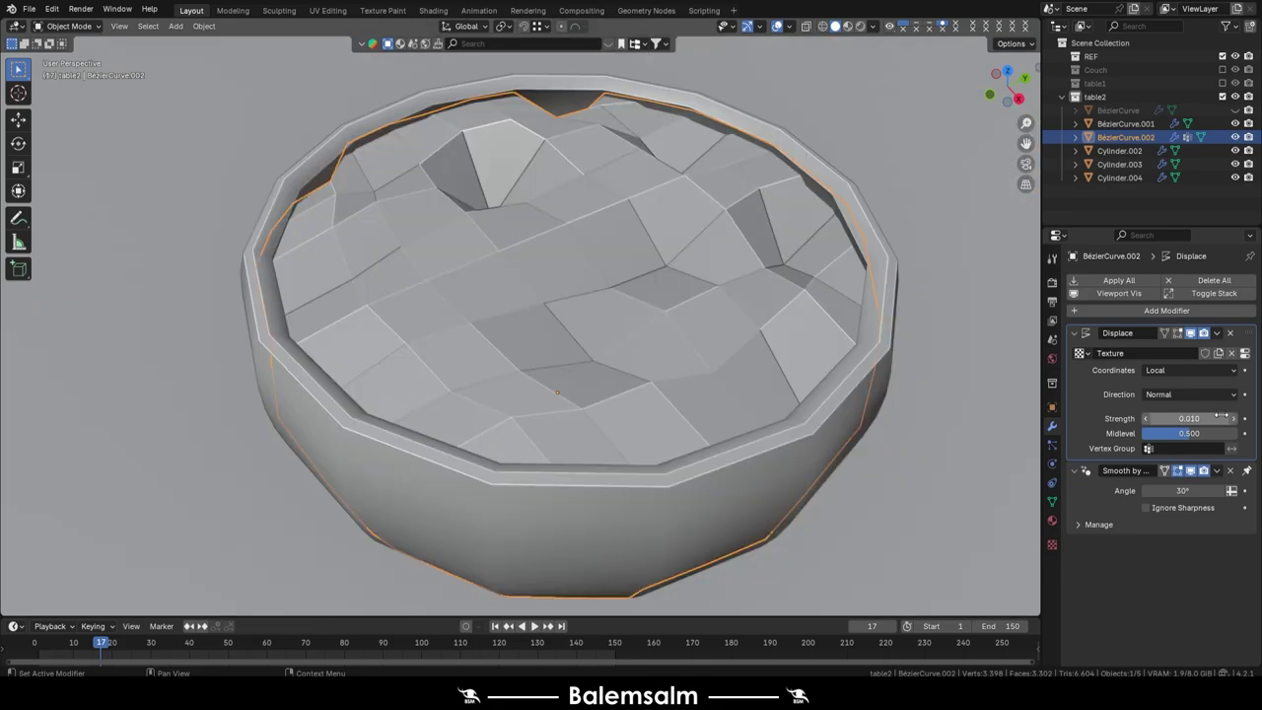
Step: Shade the bowl smooth, subdivide the filling, and set displacement strength to 0.005
right_click(498, 202)
click(500, 204)
key(Tab)
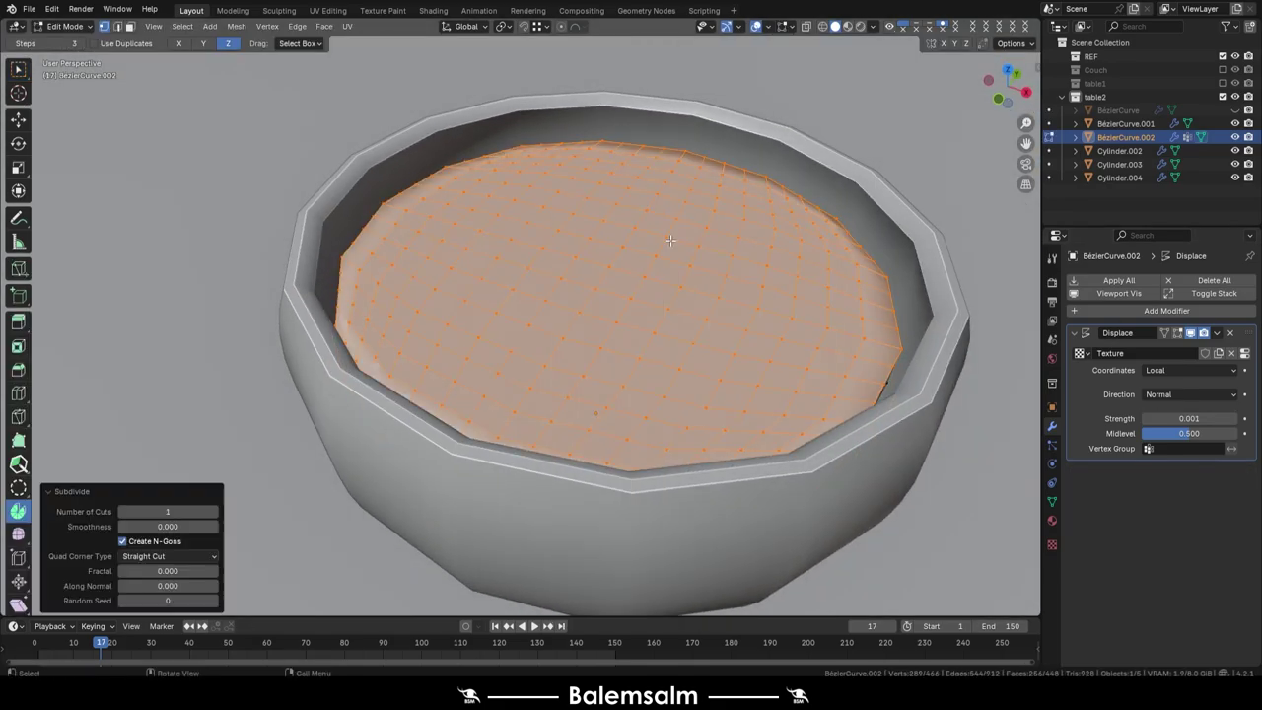
key(Tab)
drag(1183, 418, 1195, 413)
key(Return)
click(1196, 418)
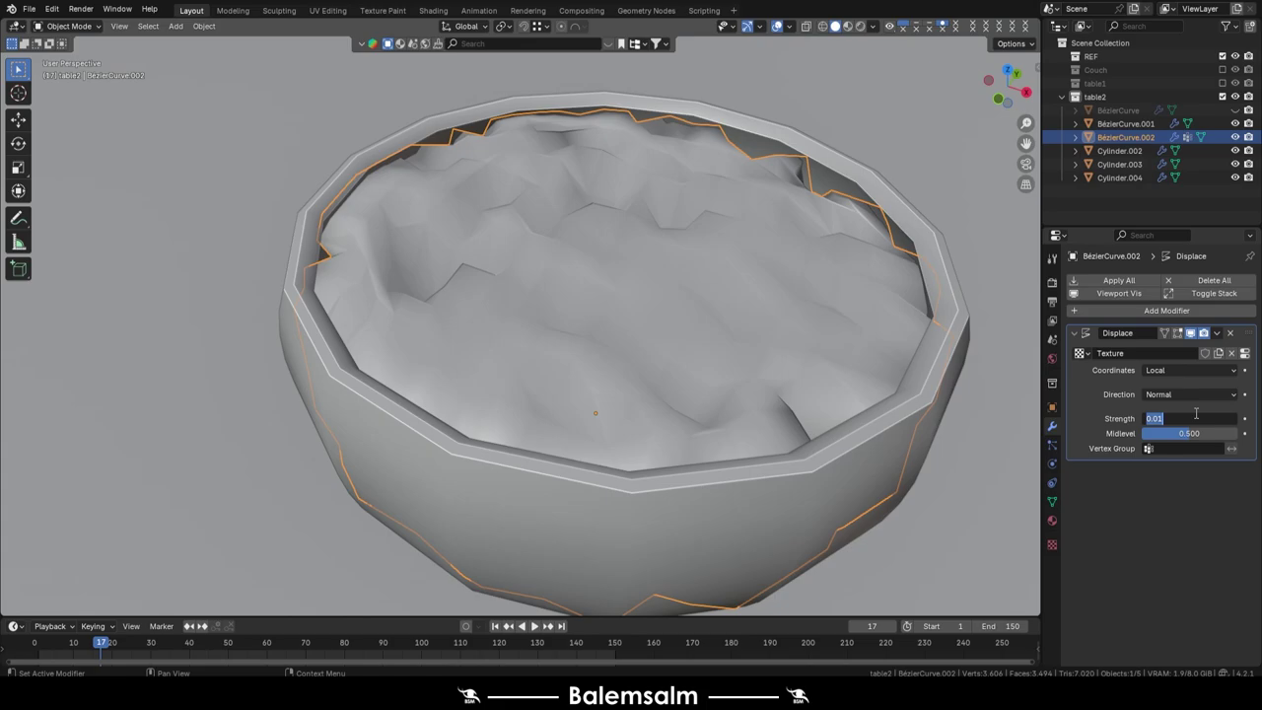
text(05)
key(Return)
Step: Limit displacement to vertex group 1, apply Displace, and add a Smooth modifier
mouse_move(553, 325)
middle_down()
mouse_move(479, 258)
mouse_move(622, 284)
middle_up()
key(alt+z)
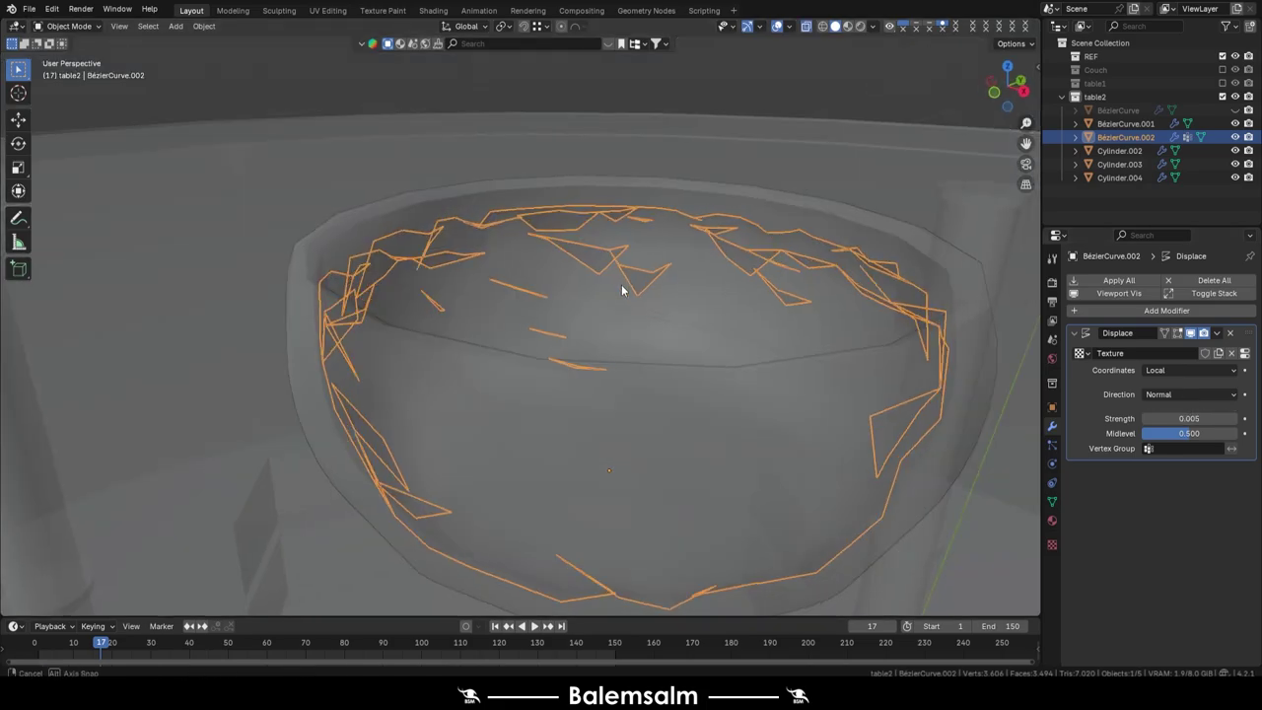
click(1182, 451)
click(1113, 468)
key(alt+z)
middle_drag(623, 345, 637, 336)
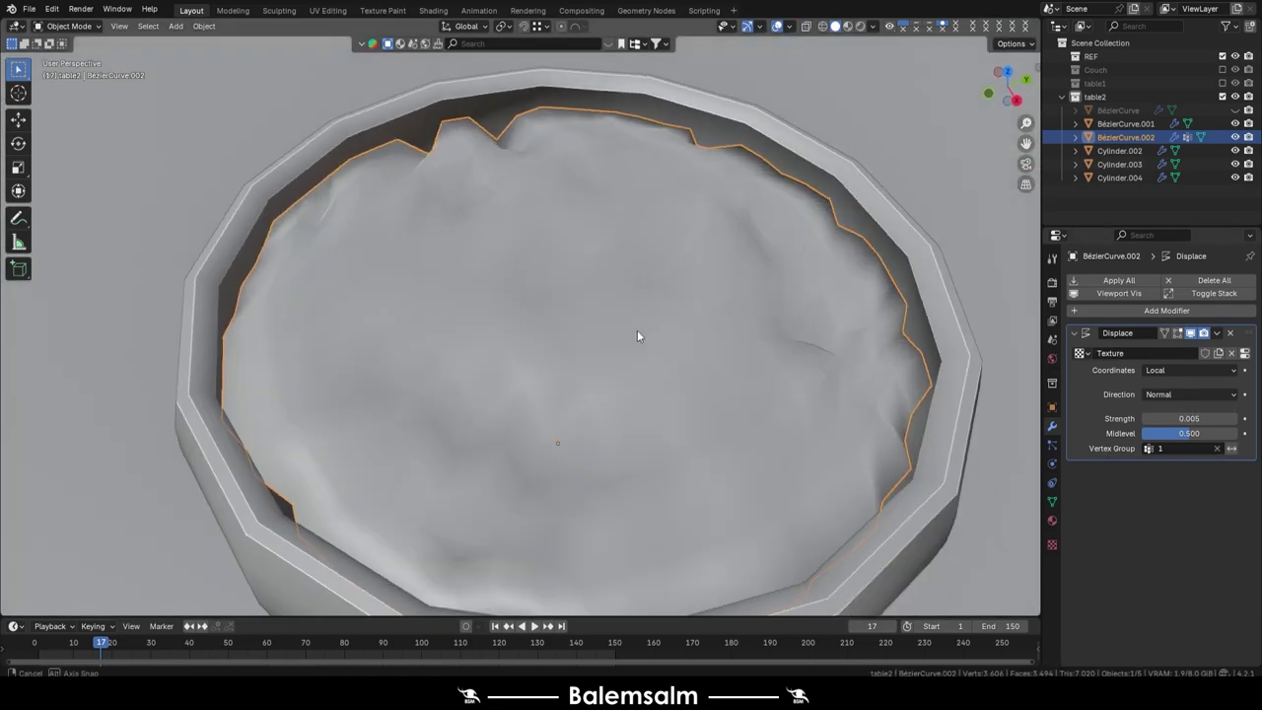
click(1122, 280)
click(1123, 280)
click(1005, 413)
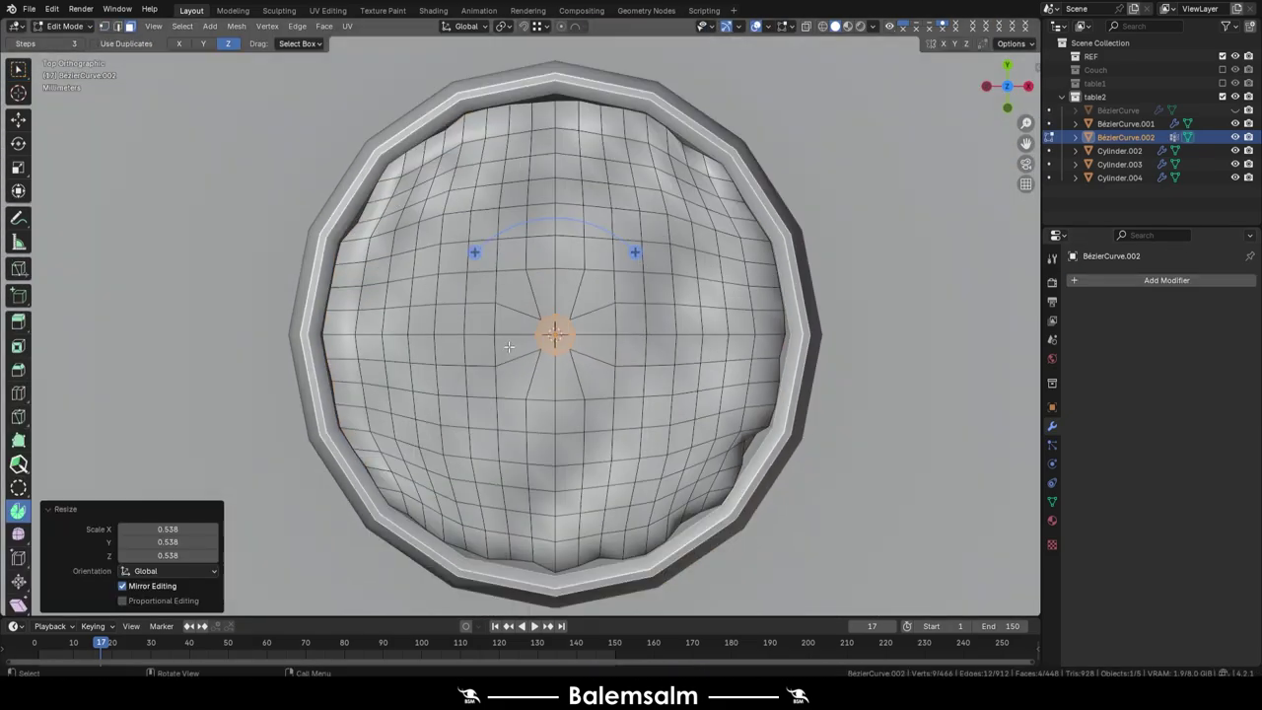
Step: Extrude wick segments up from the filling centre in Front view, rotating and thinning them
middle_drag(559, 414, 559, 246)
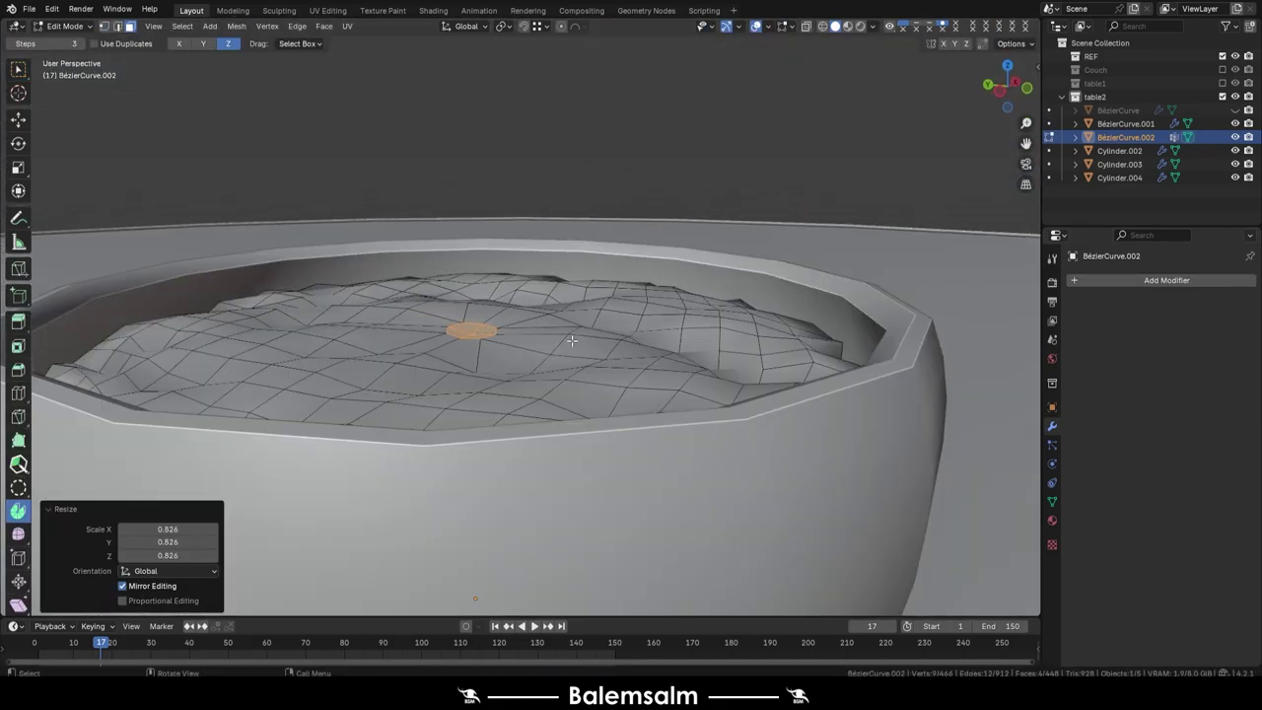
key(grave)
click(480, 225)
key(g)
click(445, 329)
key(r)
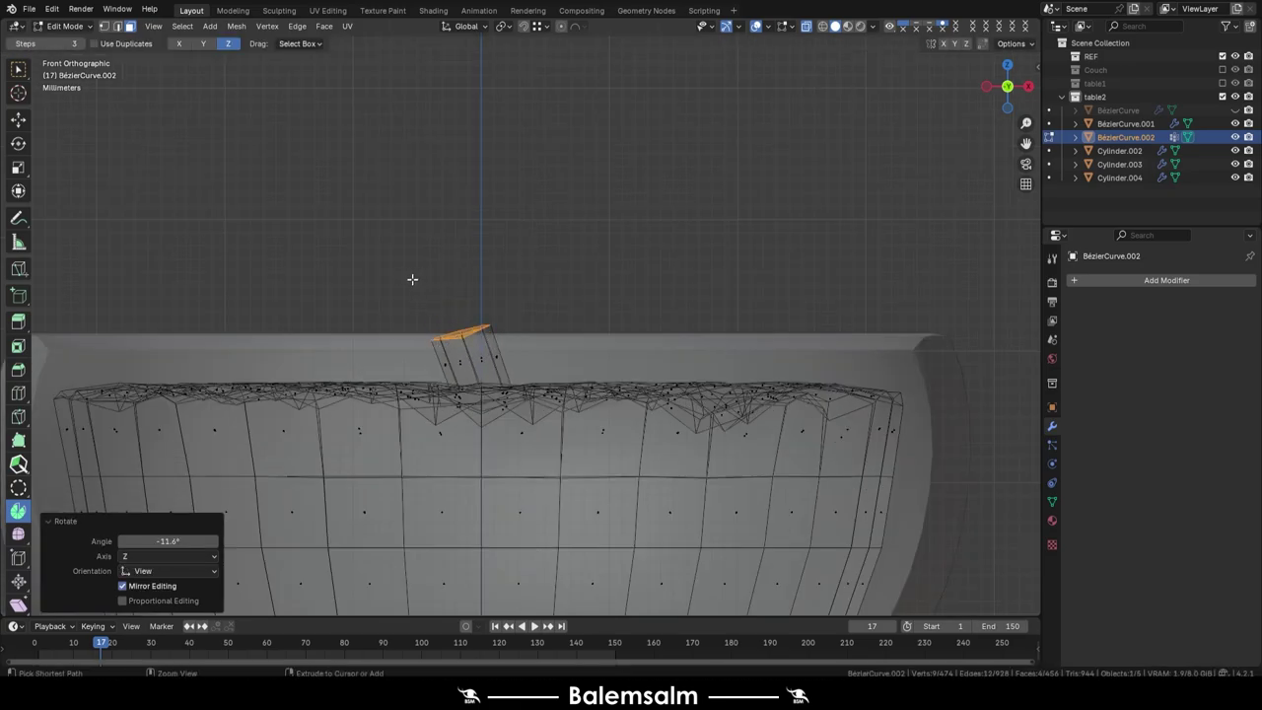
middle_drag(513, 111, 565, 269)
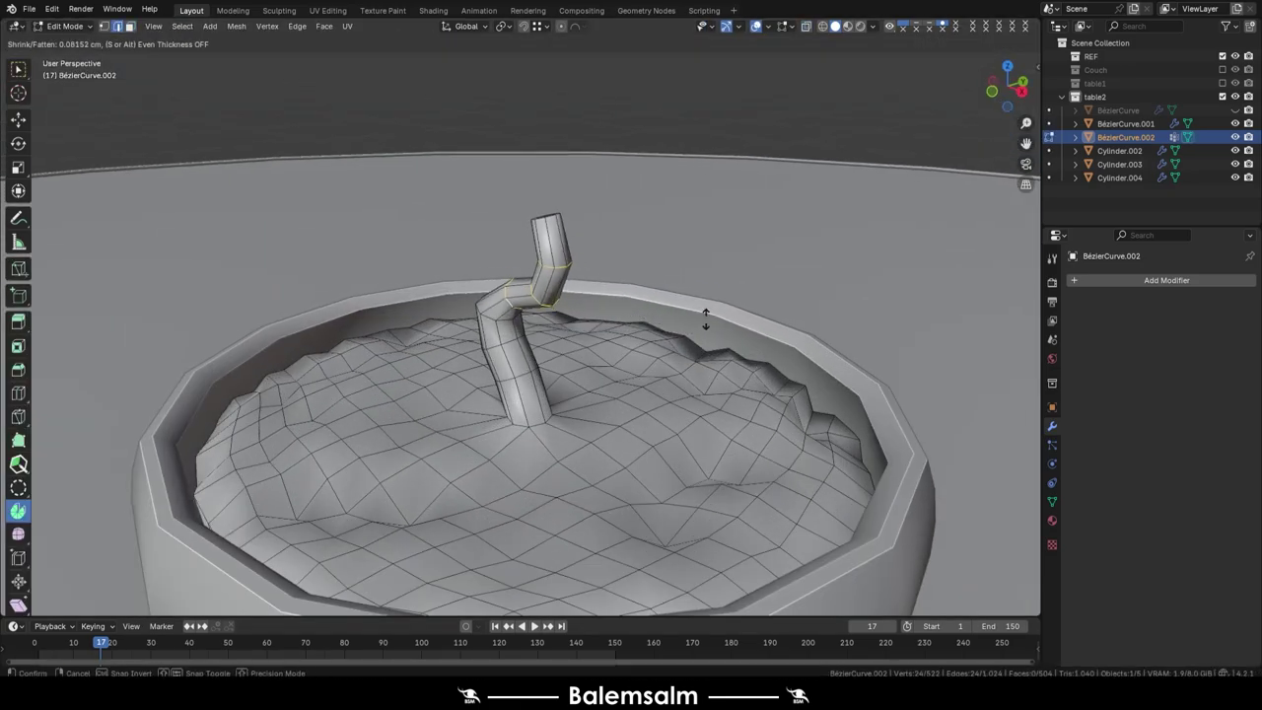
click(675, 291)
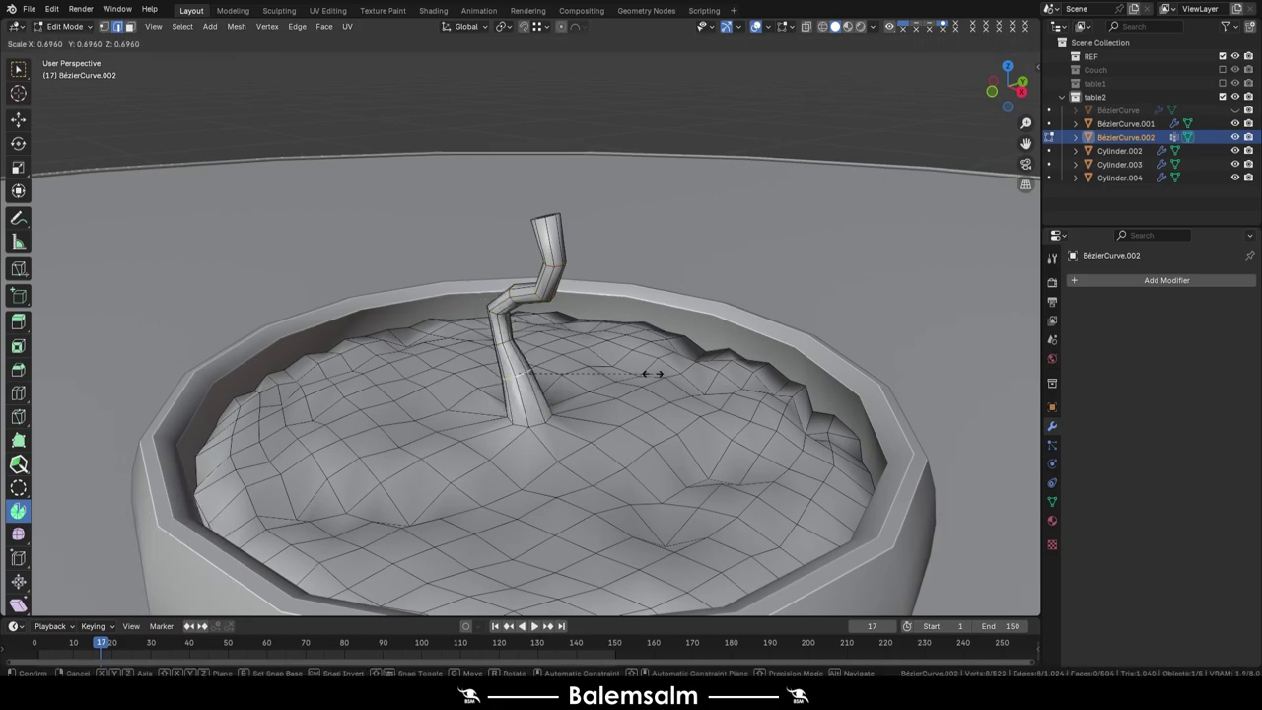
Step: Select the loop at the wick's base, then return to object mode with the bowl on the tabletop
alt+click(525, 426)
scroll(526, 426, down, 5)
scroll(525, 426, up, 5)
middle_drag(525, 426, 592, 374)
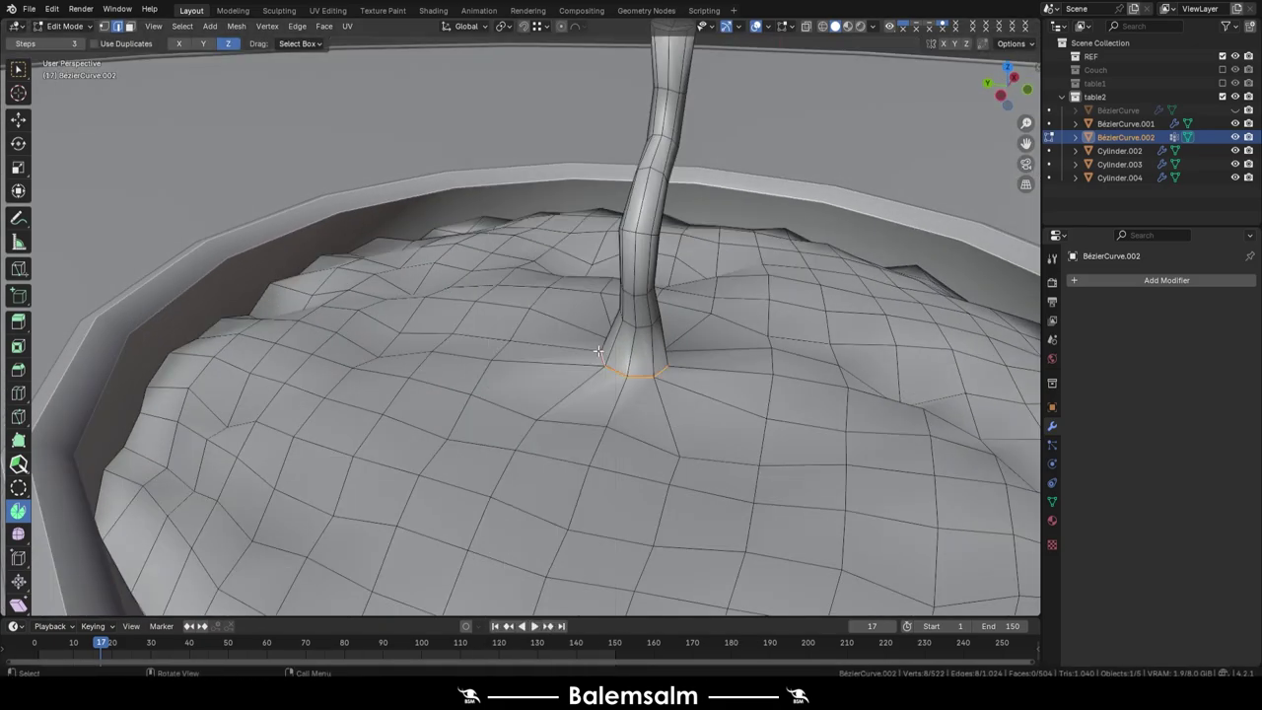
key(Tab)
scroll(642, 331, down, 6)
scroll(690, 296, up, 5)
key(Tab)
scroll(727, 363, down, 1)
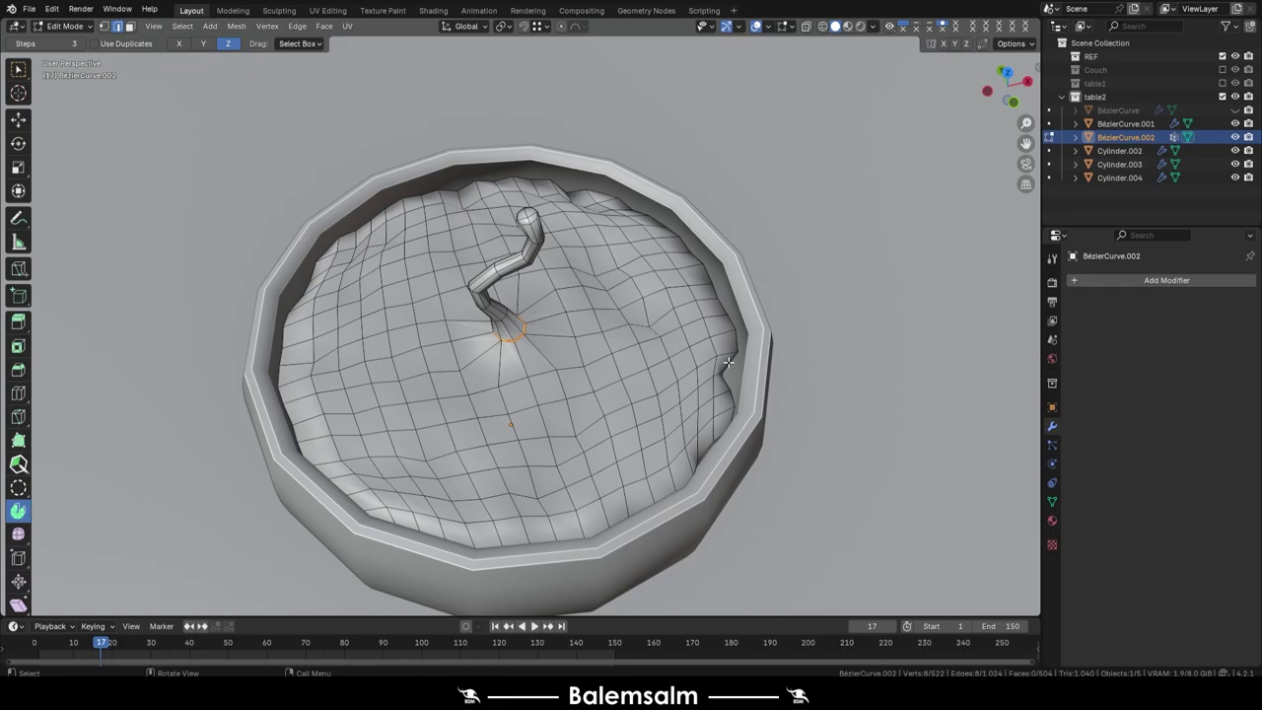
key(Tab)
scroll(619, 312, down, 5)
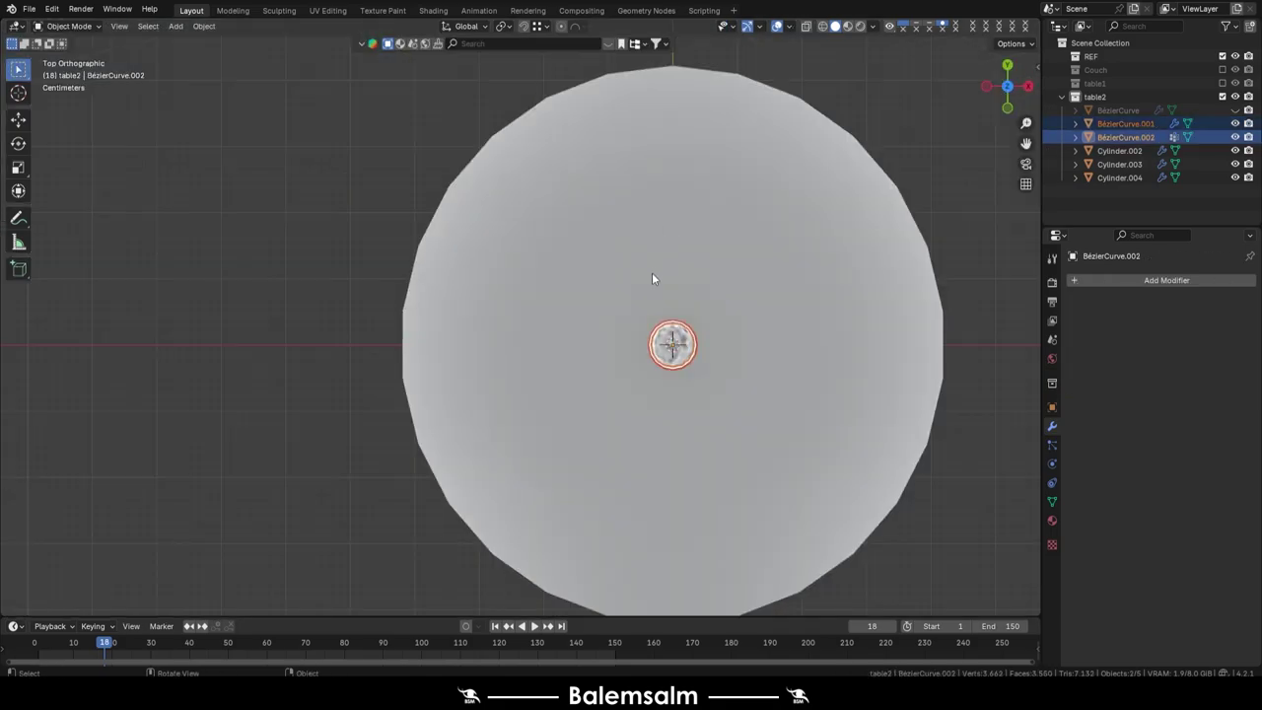
Step: Unhide the vase BézierCurve and move the bowl 8.9651 cm X, −6.2145 cm Y beside it
middle_drag(652, 272, 773, 202)
click(1234, 109)
middle_drag(749, 355, 834, 189)
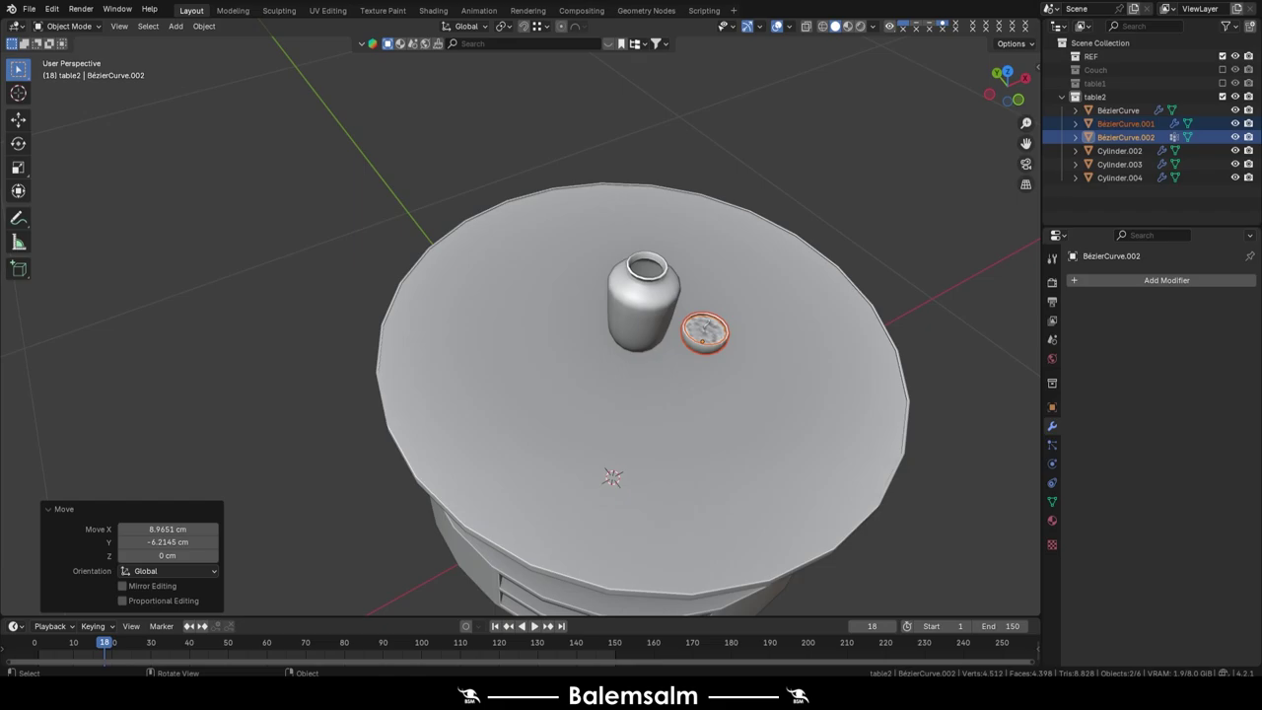
middle_drag(549, 327, 606, 341)
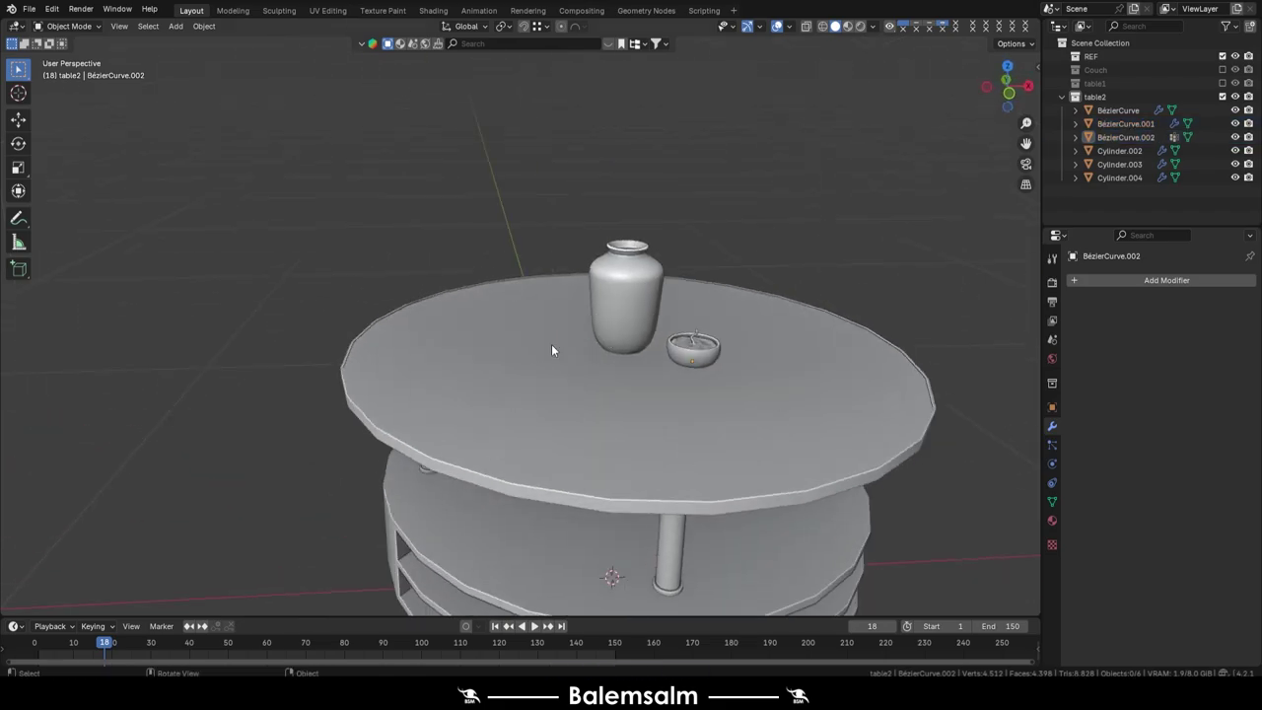
Step: Add a new cube, shrink it in edit mode, and switch to an X-ray front view
scroll(552, 350, down, 3)
key(shift+a)
click(690, 349)
scroll(830, 393, down, 3)
key(Tab)
key(s)
click(580, 405)
key(alt+z)
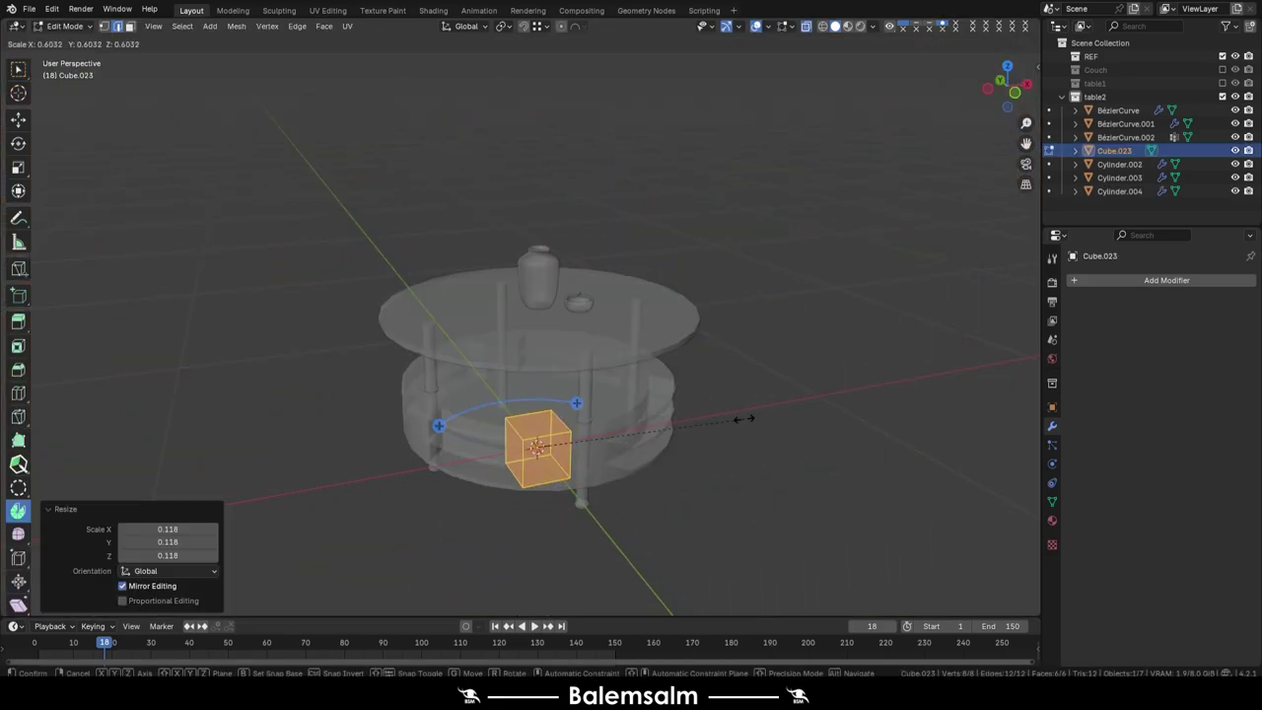
key(KP_1)
Step: Resize the box and widen it along X to a 2.596 stretch
scroll(699, 385, up, 3)
key(s)
click(706, 232)
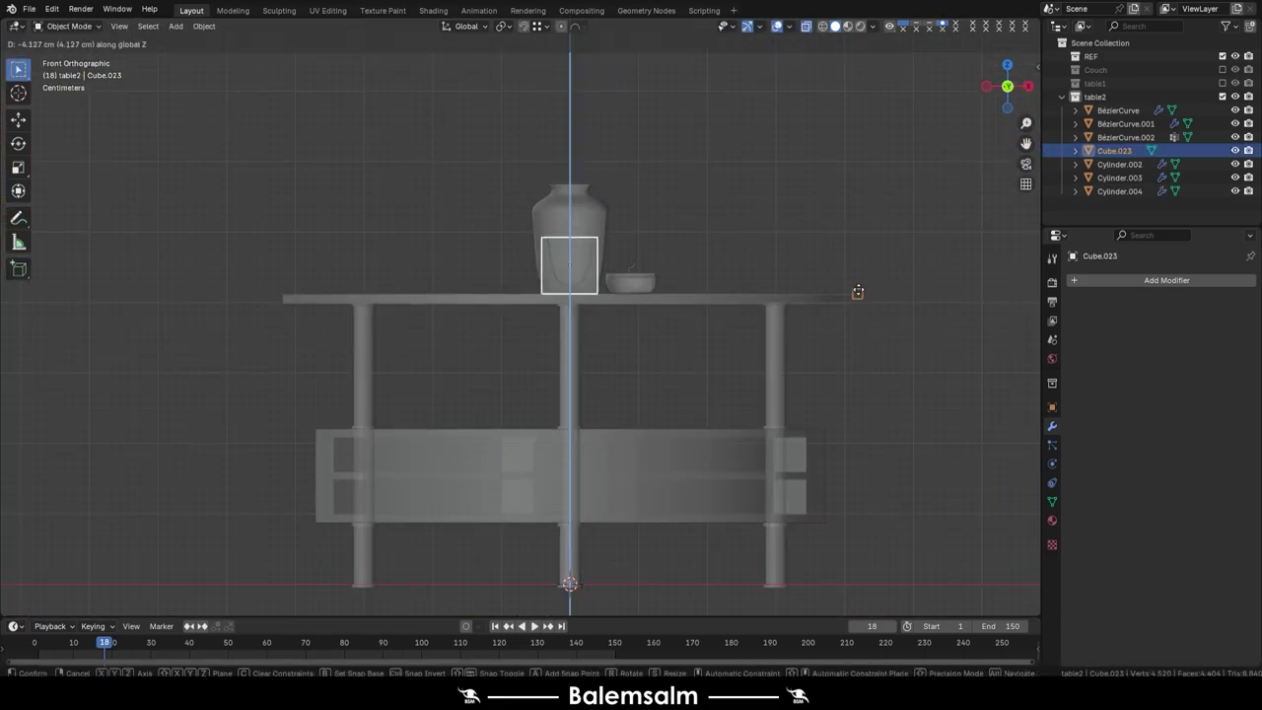
middle_drag(706, 232, 563, 112)
key(KP_7)
key(s)
key(x)
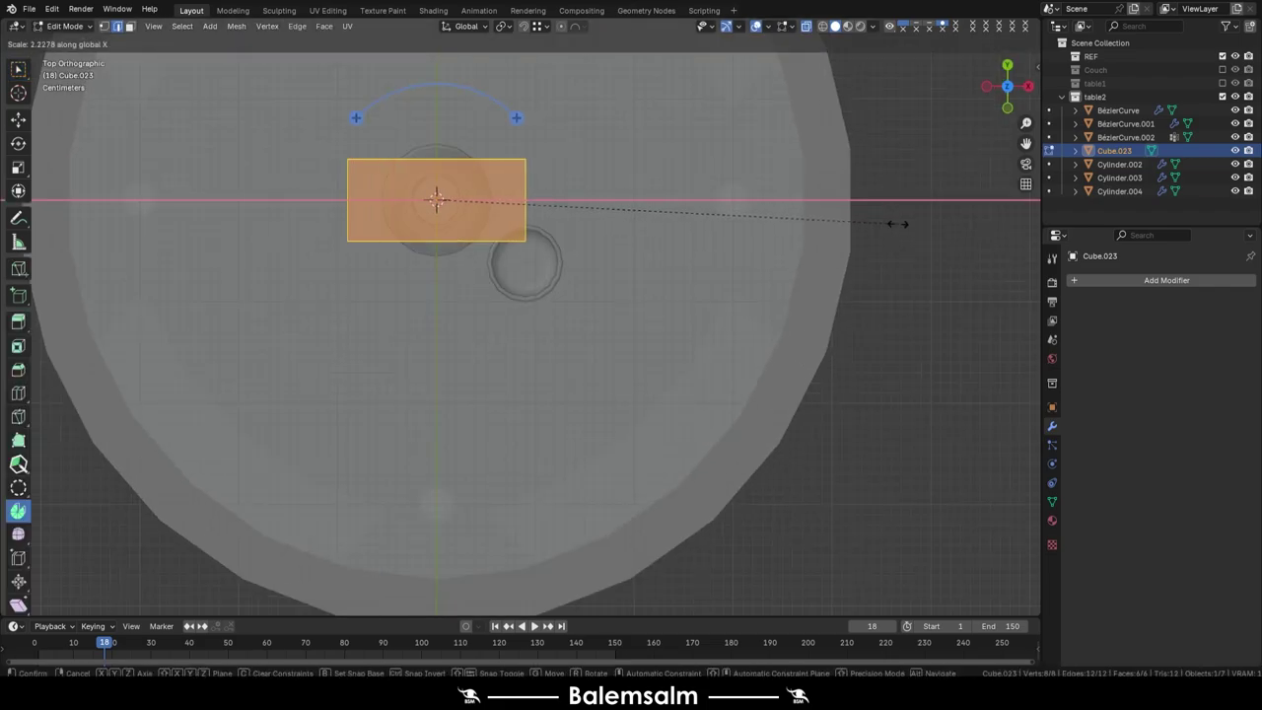
click(897, 224)
key(Tab)
Step: Isolate the box, add loop cuts, and round its top into a curved lid with proportional editing
mouse_move(898, 220)
middle_down()
mouse_move(408, 276)
mouse_move(408, 358)
mouse_move(664, 284)
mouse_move(501, 230)
middle_up()
key(KP_Divide)
key(Tab)
key(ctrl+r)
click(502, 230)
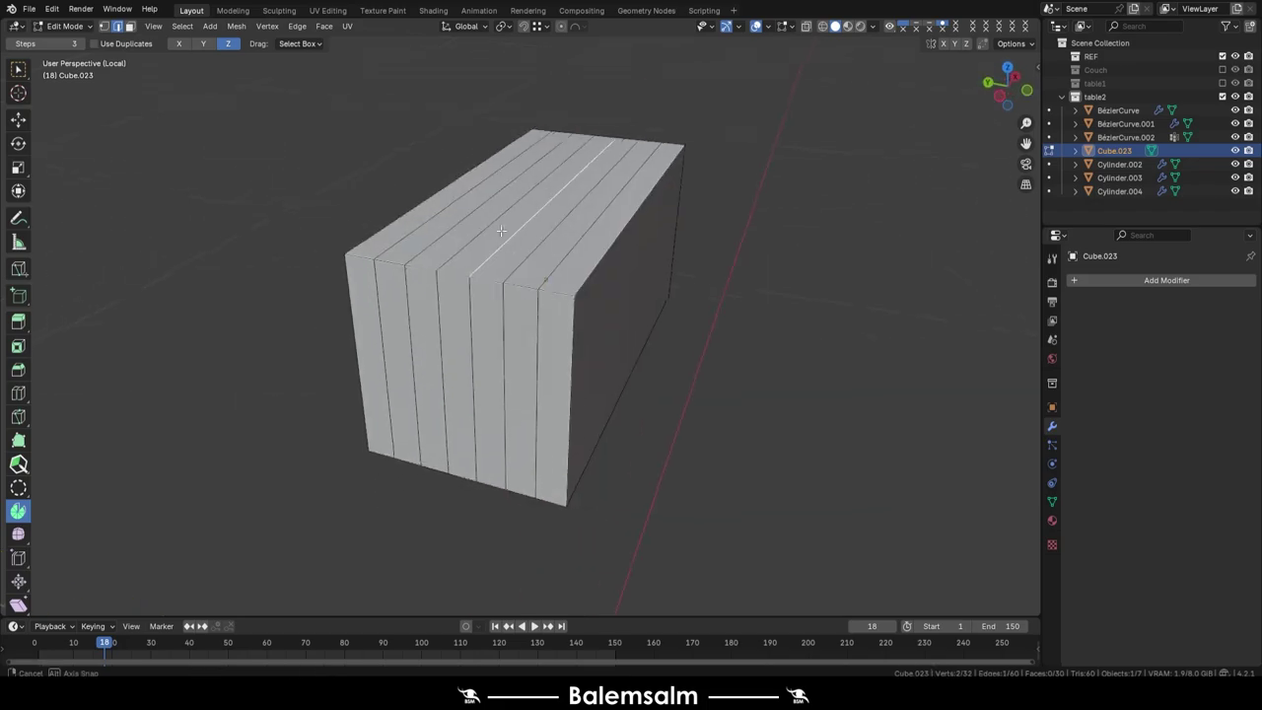
scroll(569, 253, down, 3)
click(569, 254)
key(ctrl+z)
key(ctrl+z)
key(ctrl+shift+z)
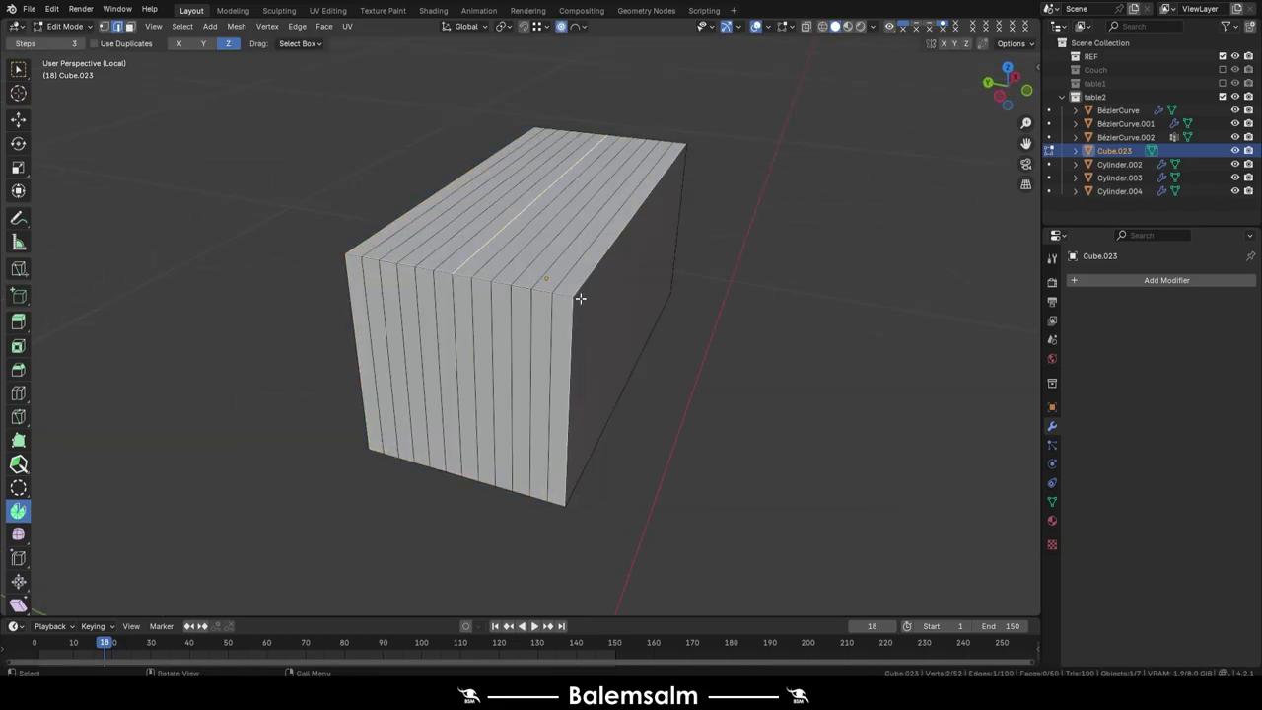
click(577, 251)
middle_drag(577, 251, 547, 342)
Step: Add a flattened horizontal loop at the lid line and extrude it inward as a recessed seam
key(ctrl+r)
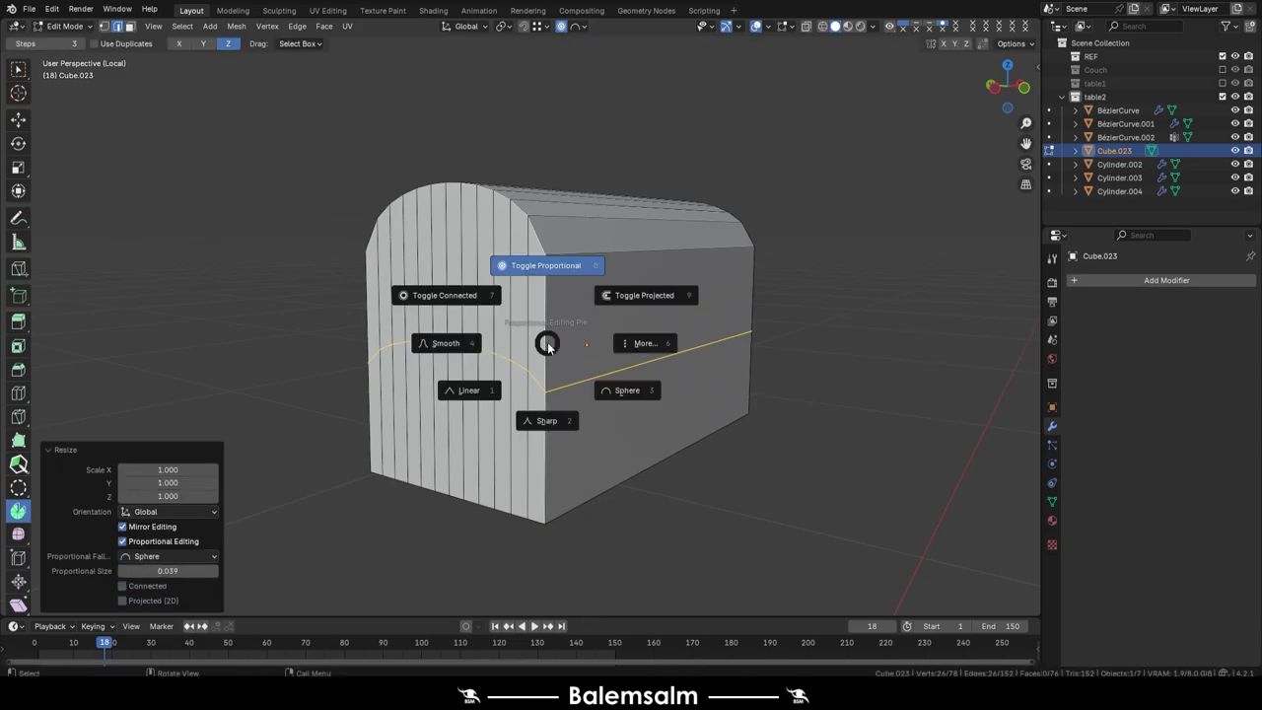
key(s)
key(z)
key(0)
key(Return)
scroll(572, 335, up, 2)
key(g)
key(z)
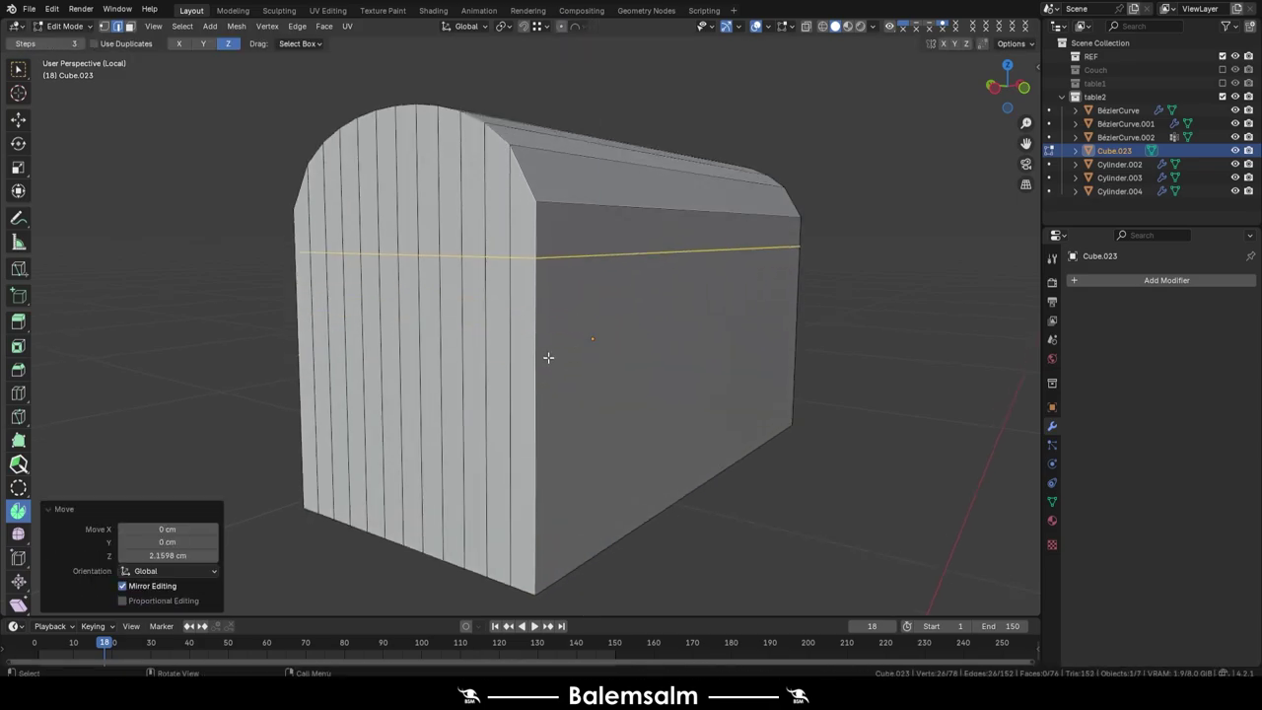
click(529, 266)
scroll(529, 266, up, 2)
key(e)
right_click(642, 310)
key(alt+s)
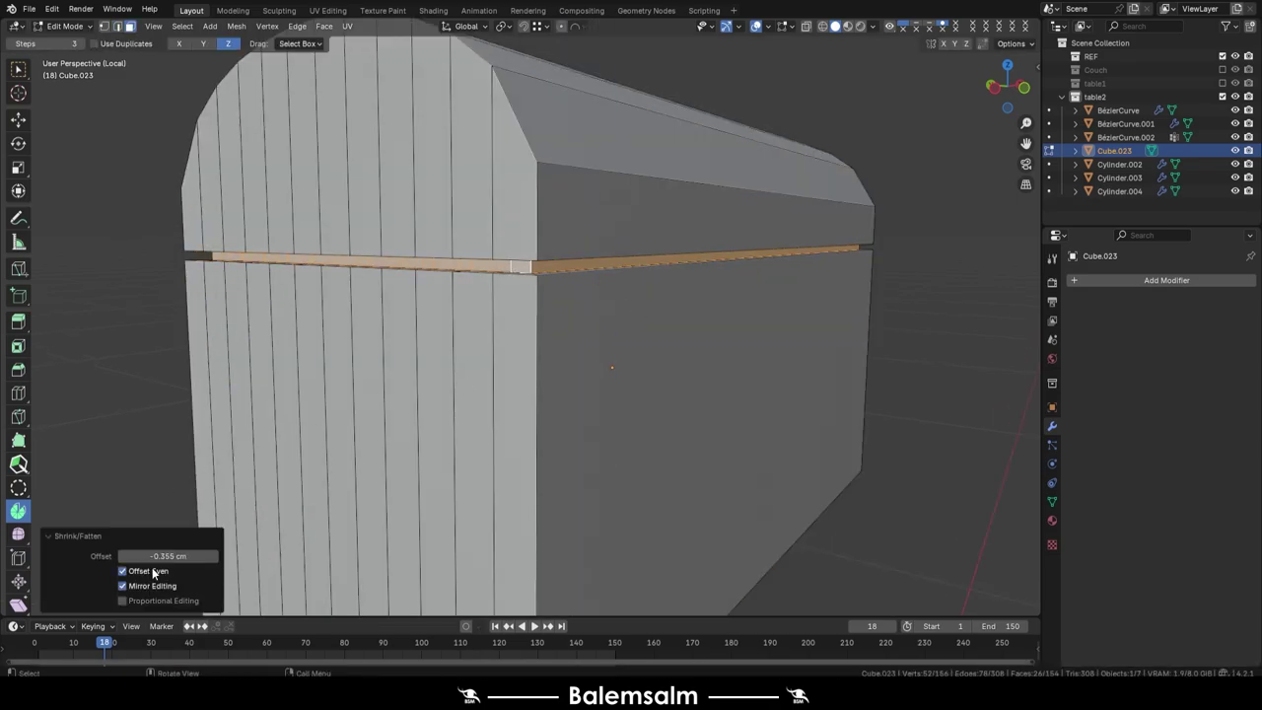
scroll(612, 365, down, 5)
Step: Add a 10 cm Bevel modifier to the chest's edges
key(Tab)
middle_drag(592, 345, 621, 277)
click(1167, 280)
mouse_move(1053, 262)
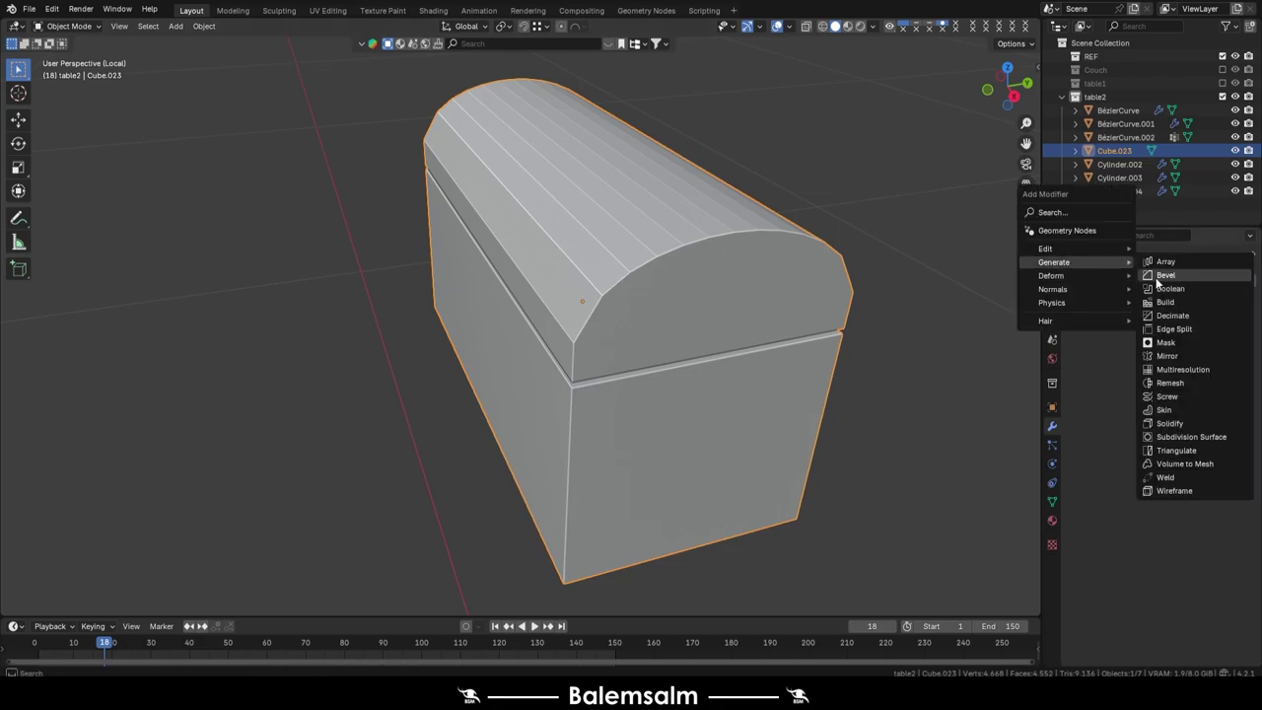
click(1161, 276)
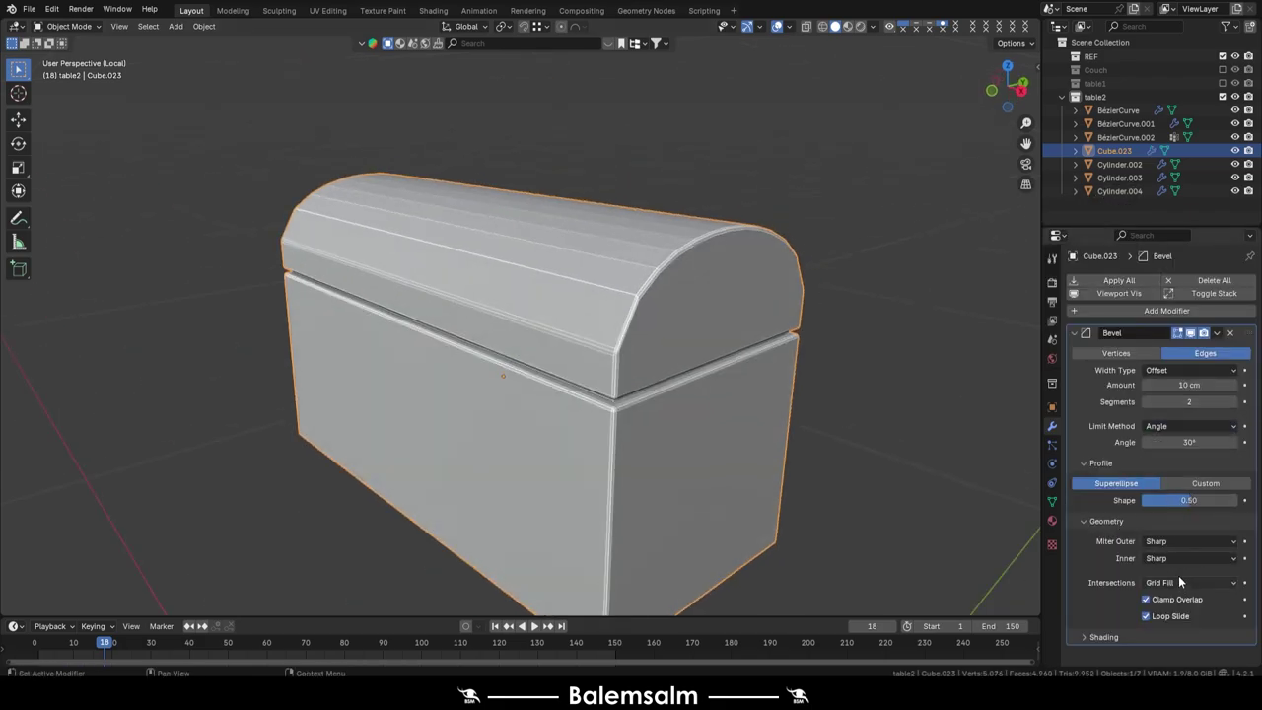
mouse_move(690, 296)
middle_down()
mouse_move(719, 272)
mouse_move(708, 207)
middle_up()
Step: Shade the chest smooth by angle and cut pairs of edge loops across its width for straps
right_click(718, 271)
click(664, 274)
key(Tab)
key(ctrl+r)
click(589, 225)
key(s)
key(x)
click(589, 225)
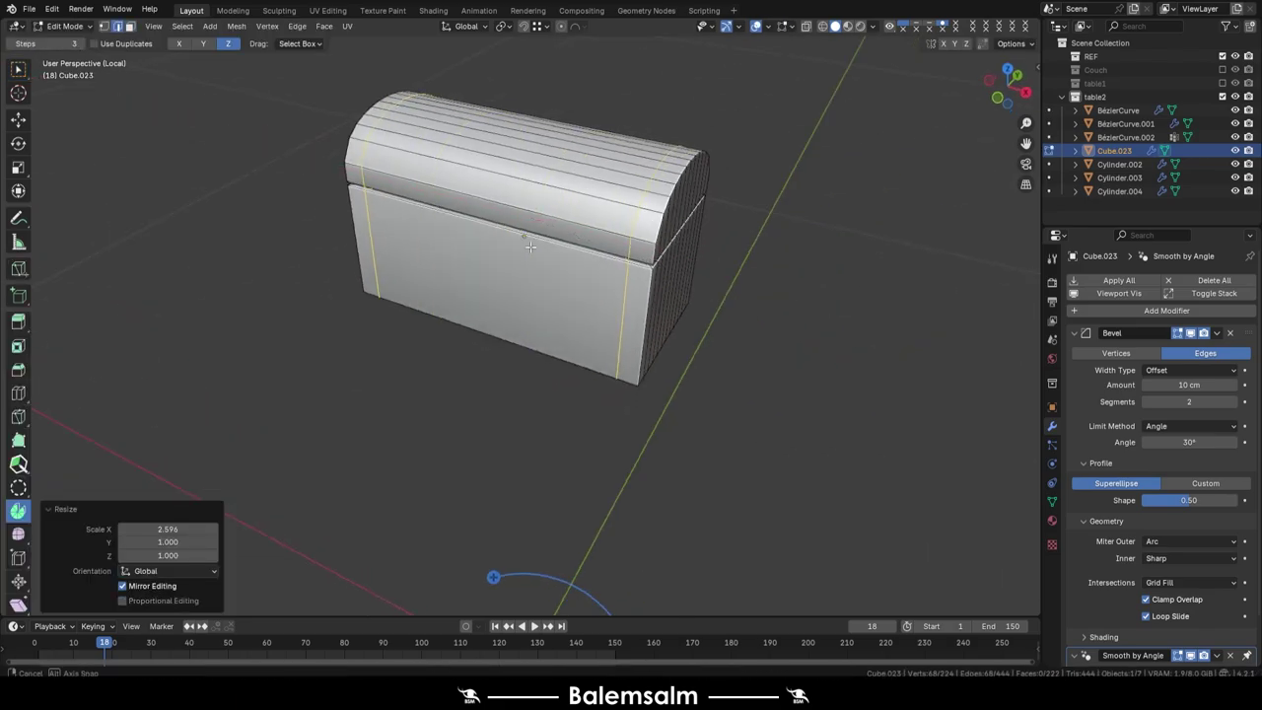
key(ctrl+z)
middle_drag(589, 225, 628, 221)
key(ctrl+shift+z)
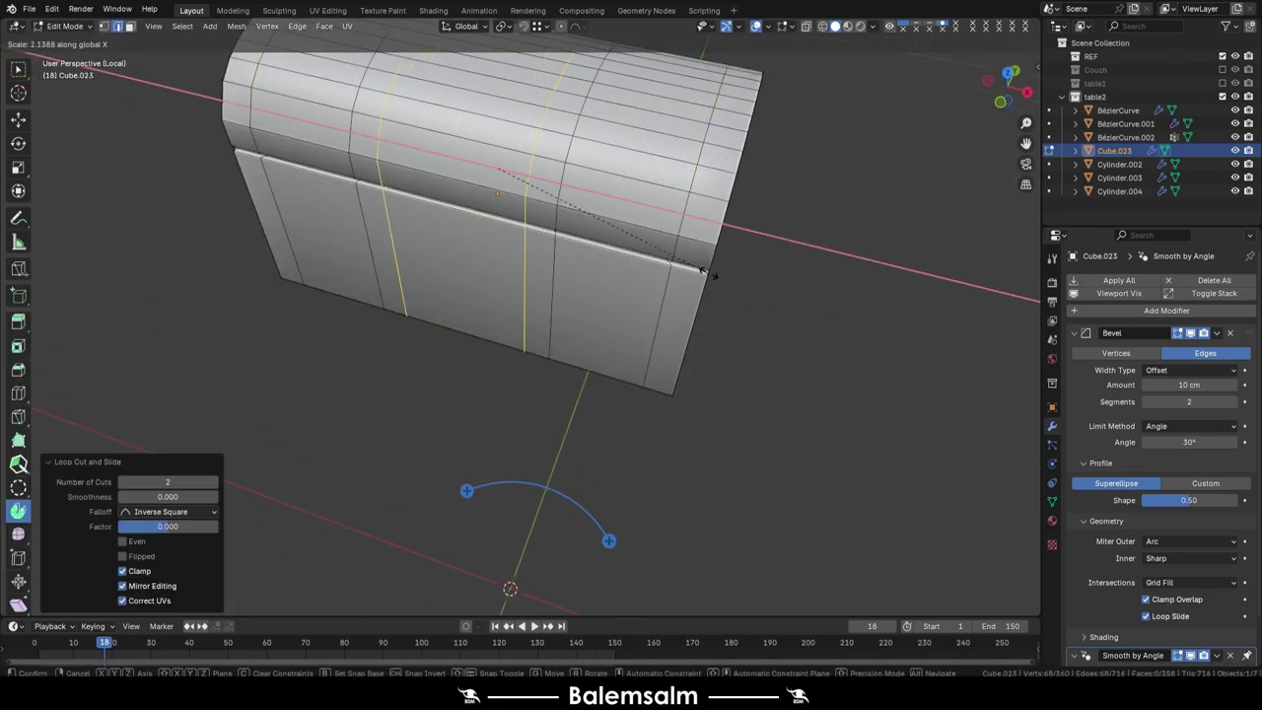
click(646, 230)
middle_drag(646, 230, 223, 296)
Step: Select the edge-loop bands over the lid and body that will form the straps
key(alt+a)
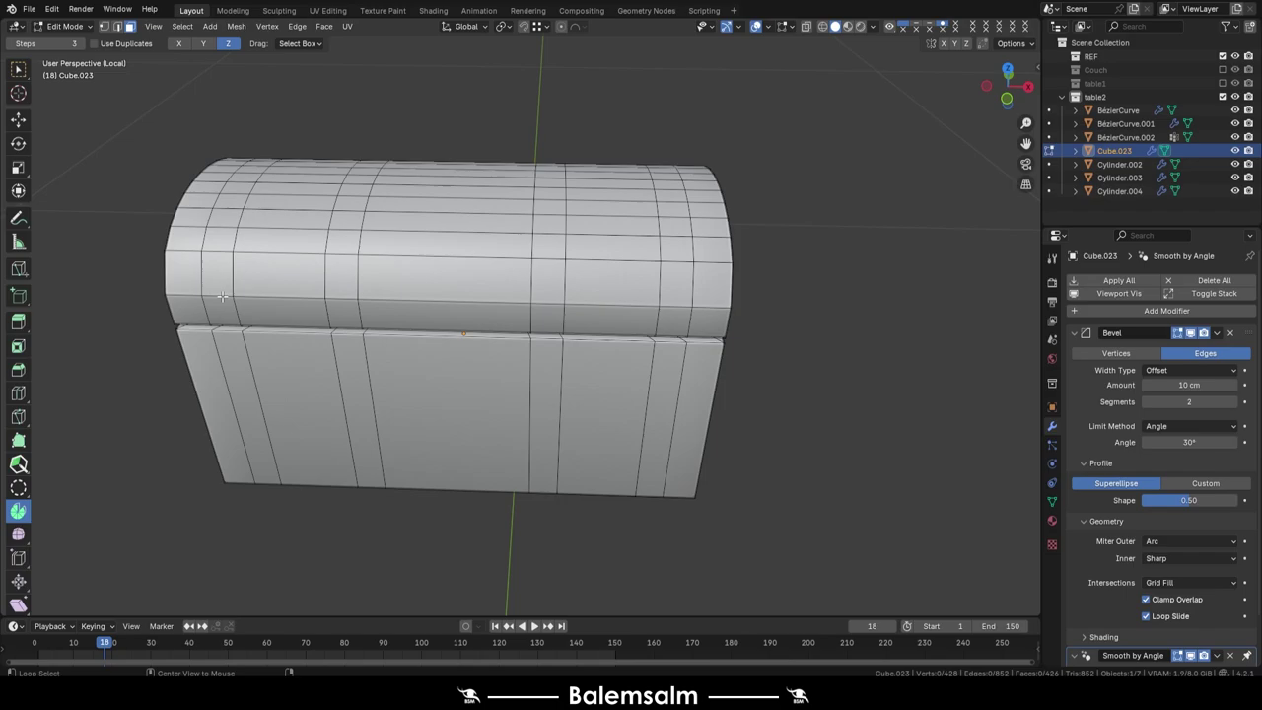
alt+shift+click(571, 301)
alt+shift+click(680, 296)
key(KP_1)
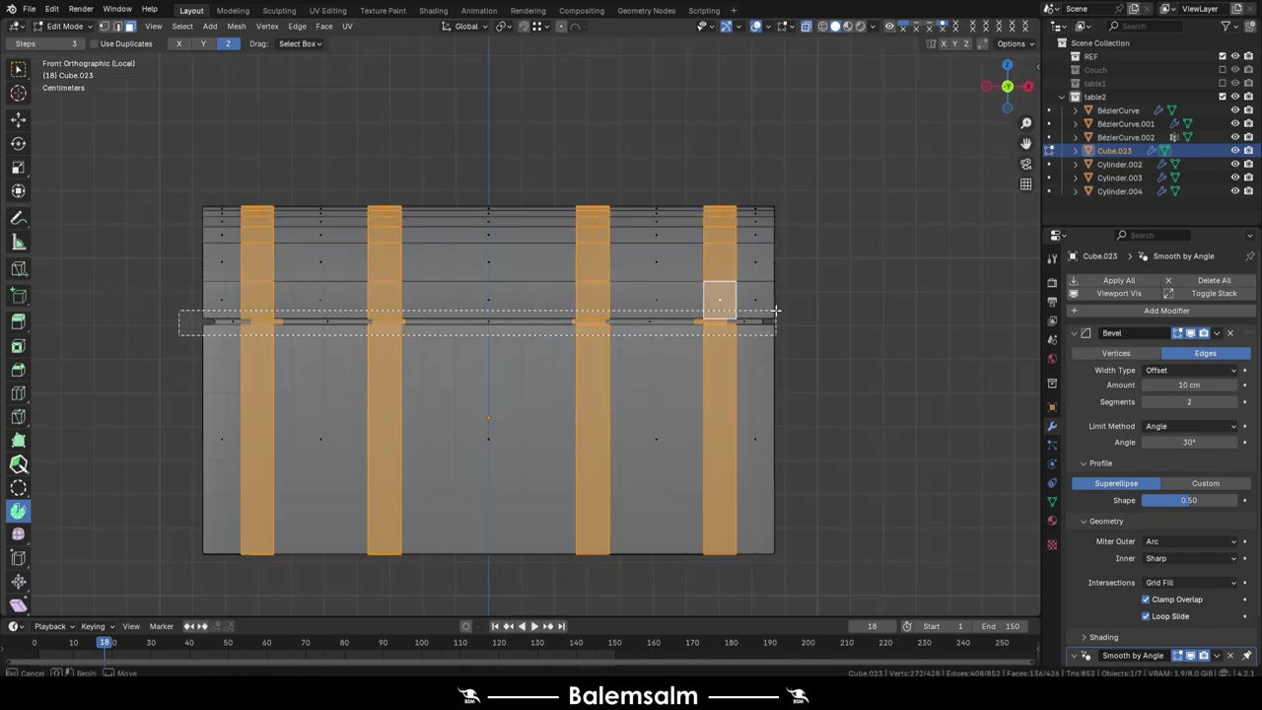
mouse_move(552, 296)
middle_down()
mouse_move(506, 257)
mouse_move(577, 291)
middle_up()
ctrl+click(577, 291)
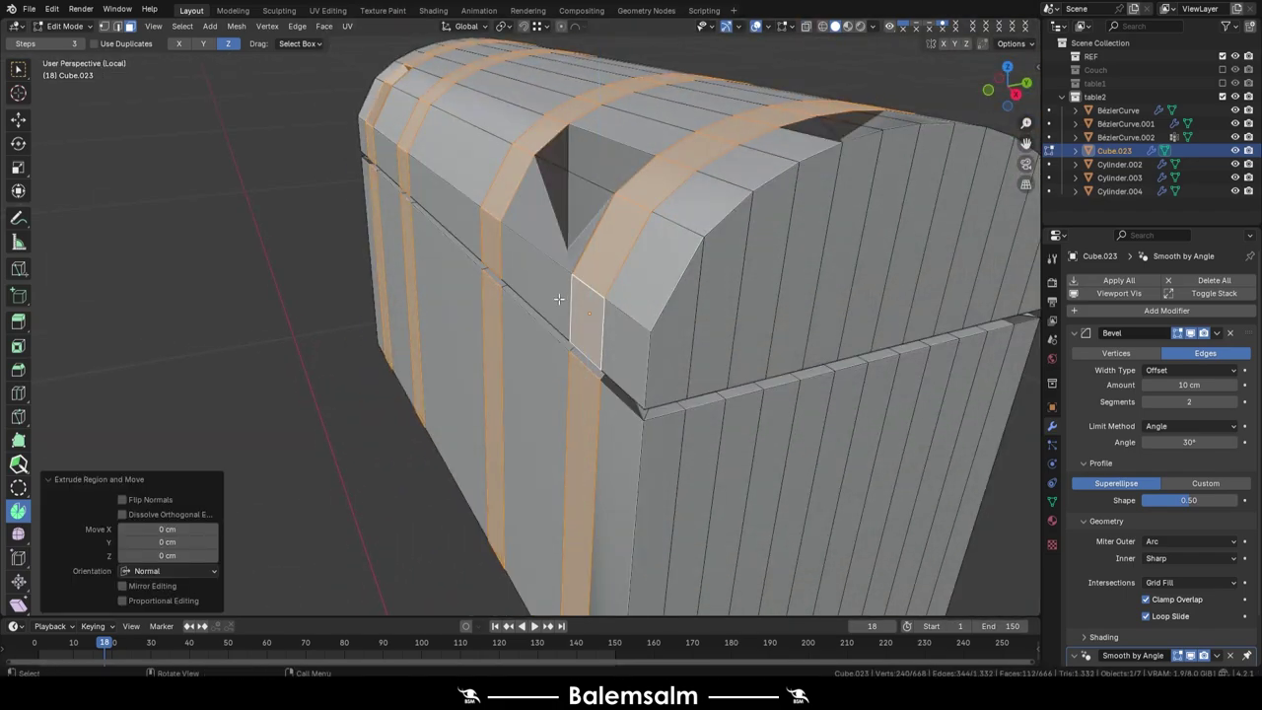
Step: Separate the strap bands into their own object, Cube.024, and return to object mode
key(p)
key(Tab)
click(591, 273)
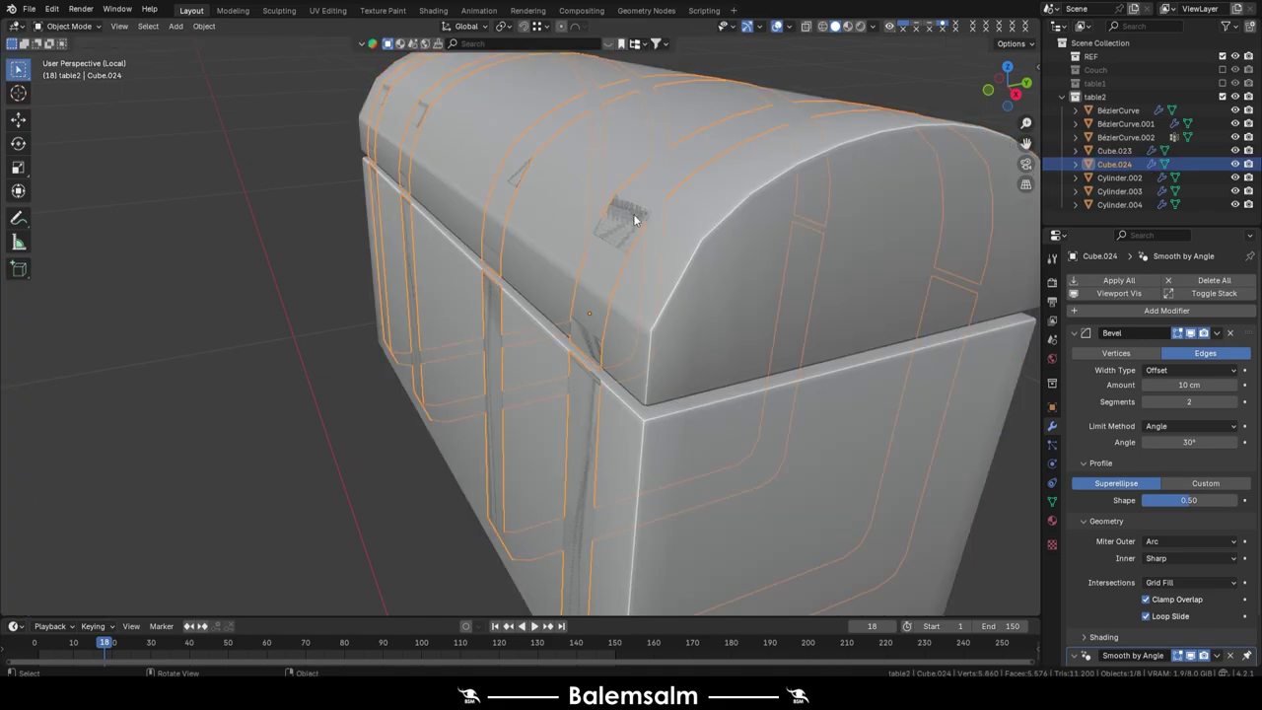
key(Tab)
key(Tab)
scroll(592, 273, down, 4)
mouse_move(592, 273)
middle_down()
mouse_move(341, 230)
mouse_move(453, 231)
middle_up()
key(shift+a)
Step: Add a cylinder, rotate it 90° about Y, and scale it to 0.069
click(522, 300)
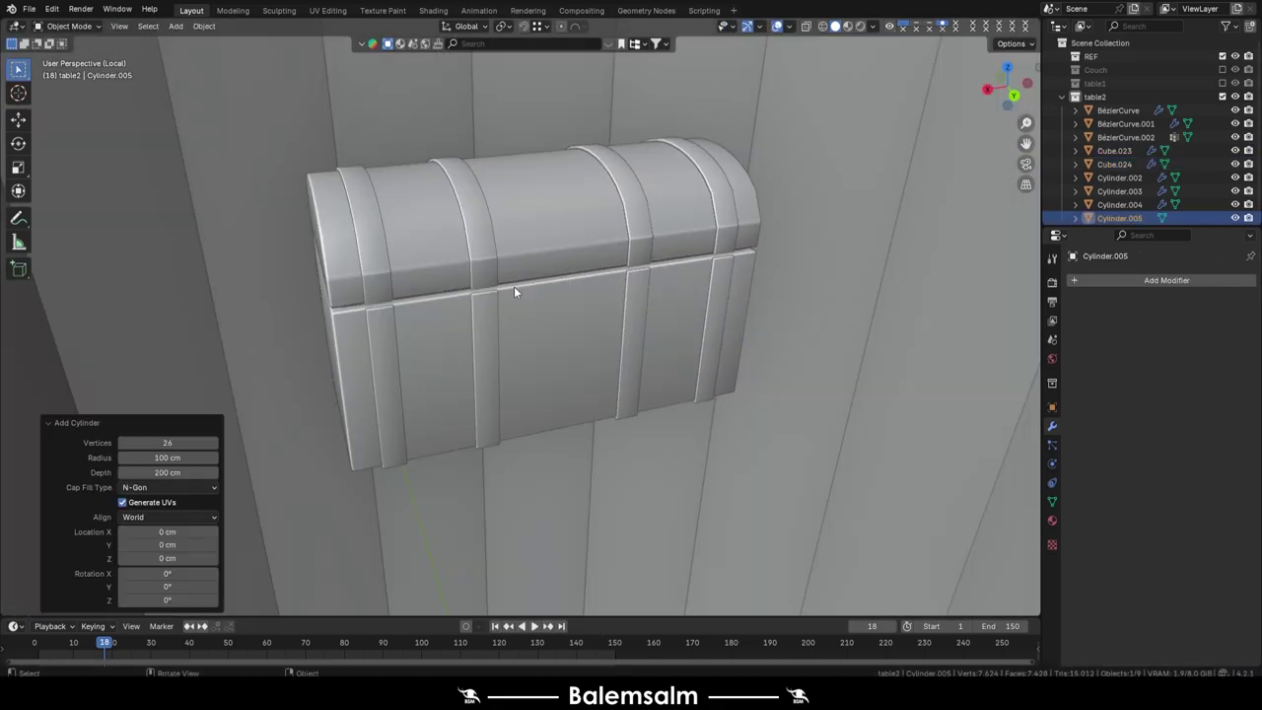
scroll(592, 300, down, 3)
scroll(653, 311, down, 3)
key(r)
key(y)
key(9)
key(0)
key(Return)
key(KP_3)
key(Tab)
key(s)
click(494, 453)
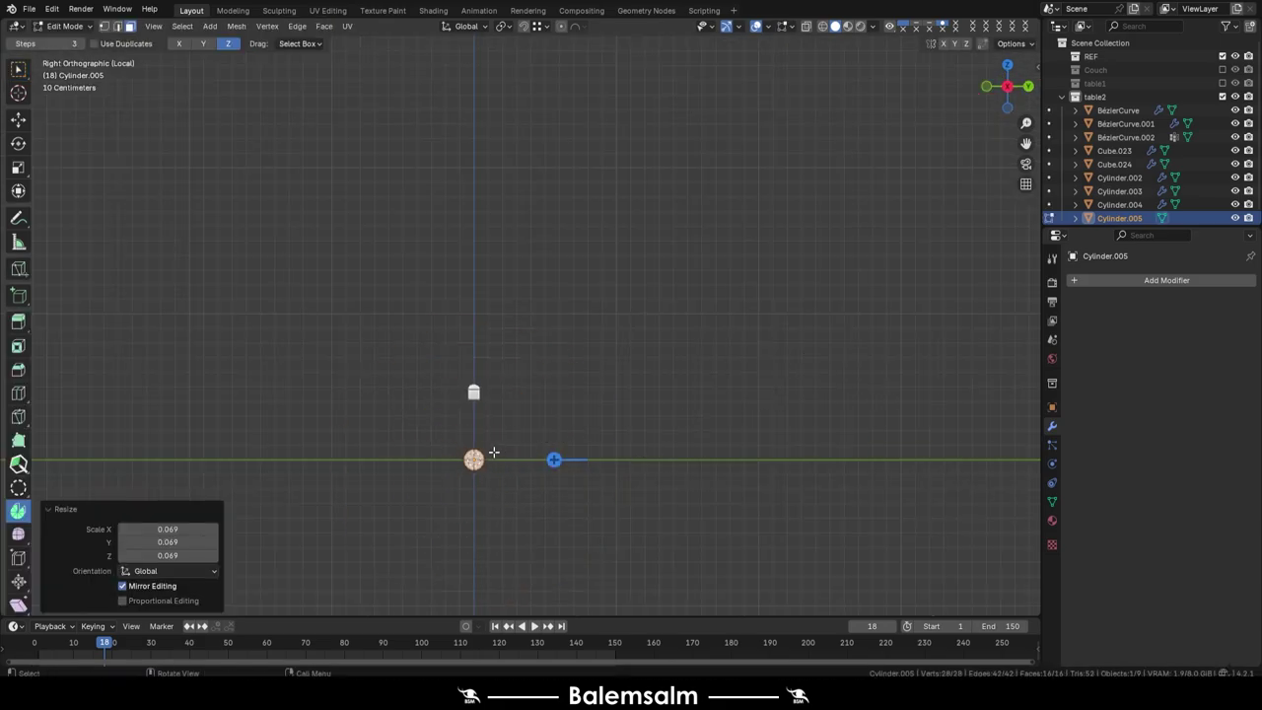
Step: Place the small cylinder at the lid seam and stretch it along X into a hinge
shift+middle_drag(307, 434, 349, 322)
scroll(326, 246, up, 10)
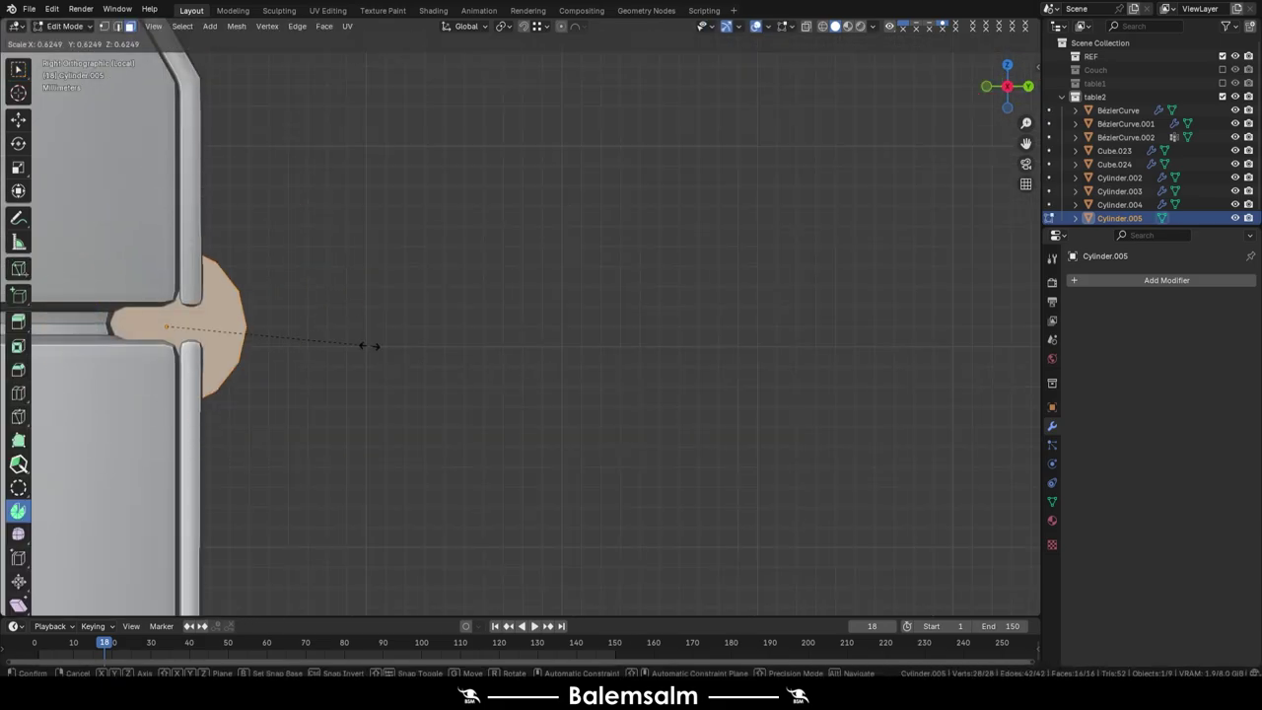
click(267, 337)
middle_drag(268, 337, 99, 347)
scroll(469, 332, down, 3)
key(s)
key(x)
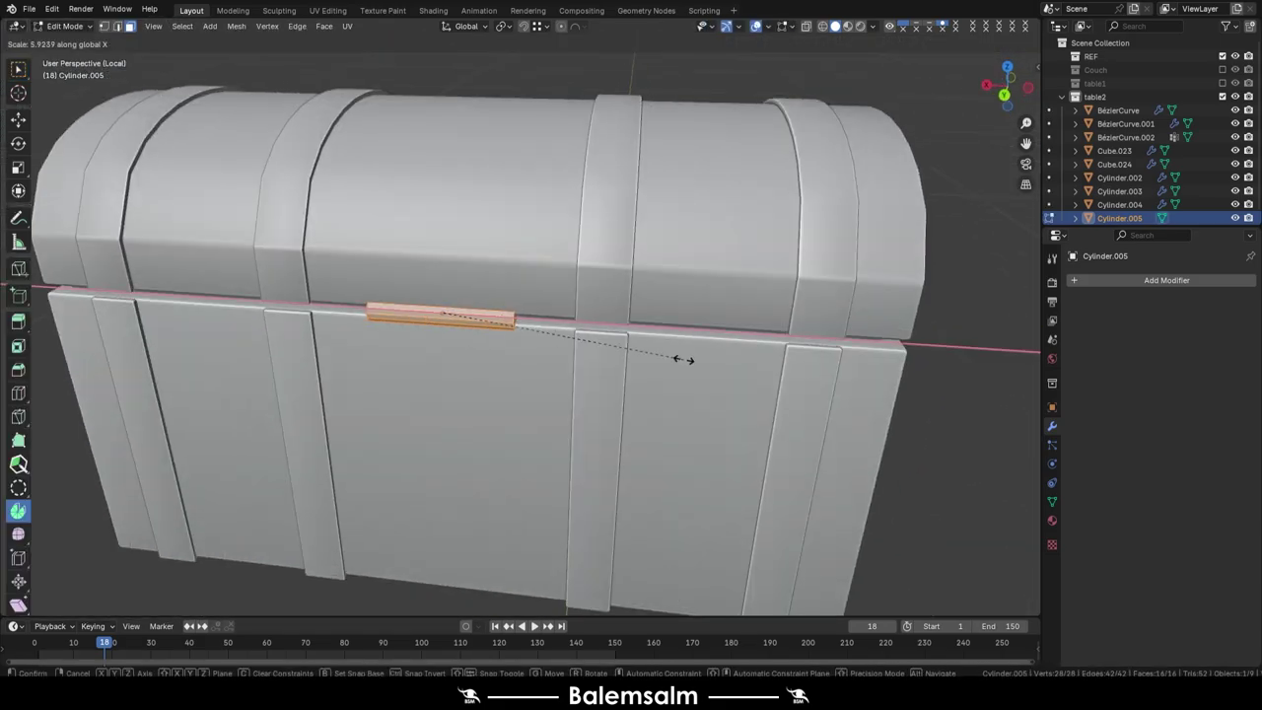
click(676, 361)
Step: Duplicate the hinge along X so hinge barrels line the chest's lid seam
key(shift+d)
key(x)
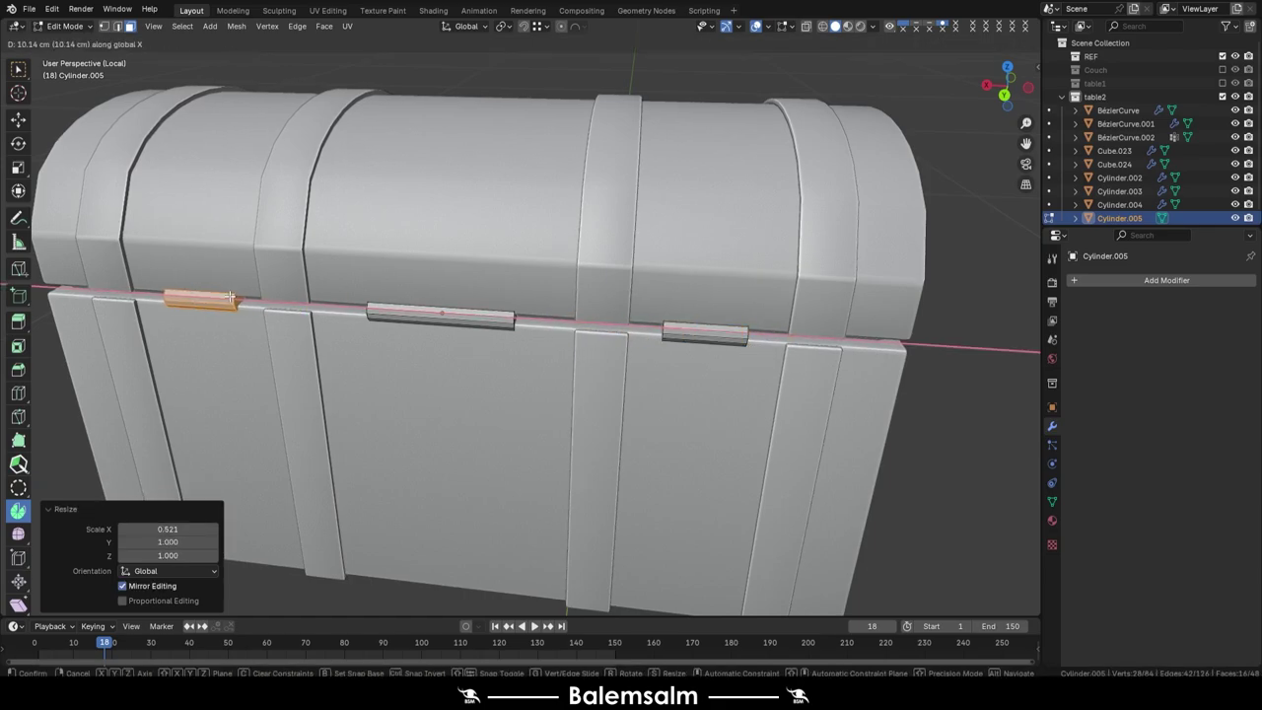
click(230, 296)
scroll(309, 291, down, 5)
key(Tab)
key(shift+a)
Step: Add a new cube and shrink it to a small block beside the chest
click(582, 283)
key(Tab)
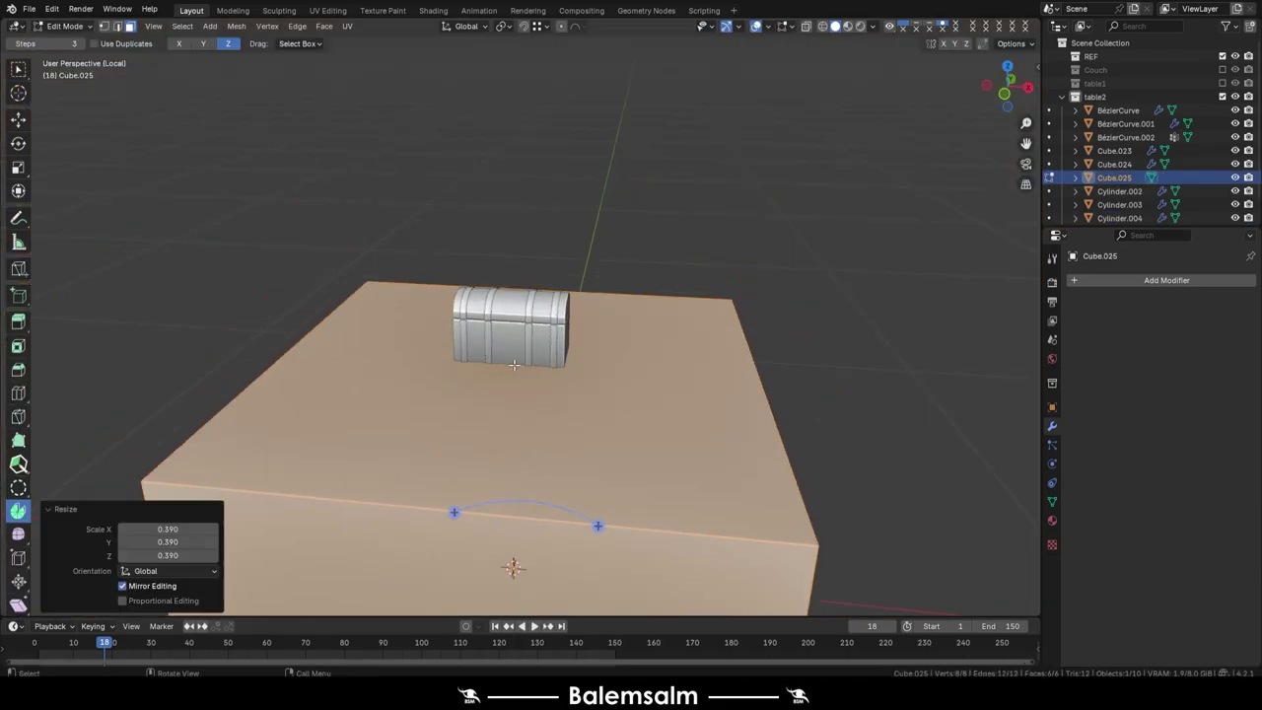
key(s)
click(513, 545)
middle_drag(512, 546, 276, 337)
click(456, 125)
scroll(456, 124, up, 5)
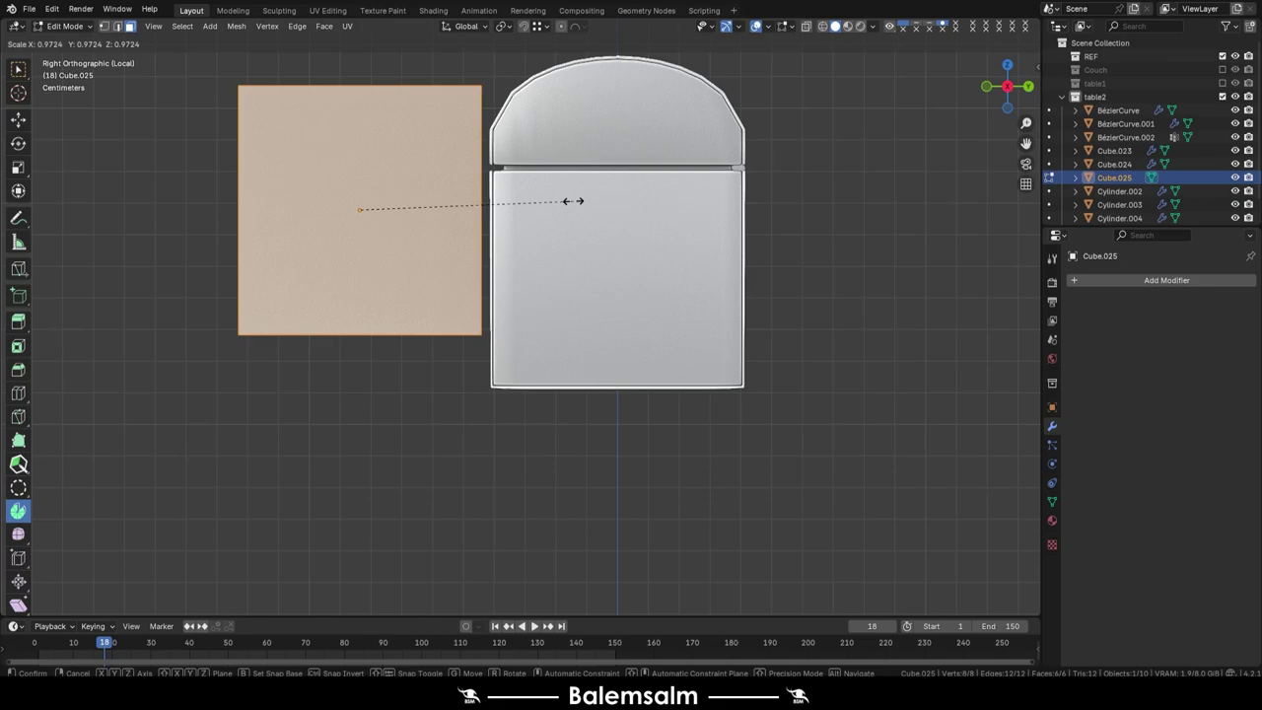
Step: Flatten the cube along Y and Z into a plate on the chest front
key(s)
key(y)
click(486, 145)
key(Tab)
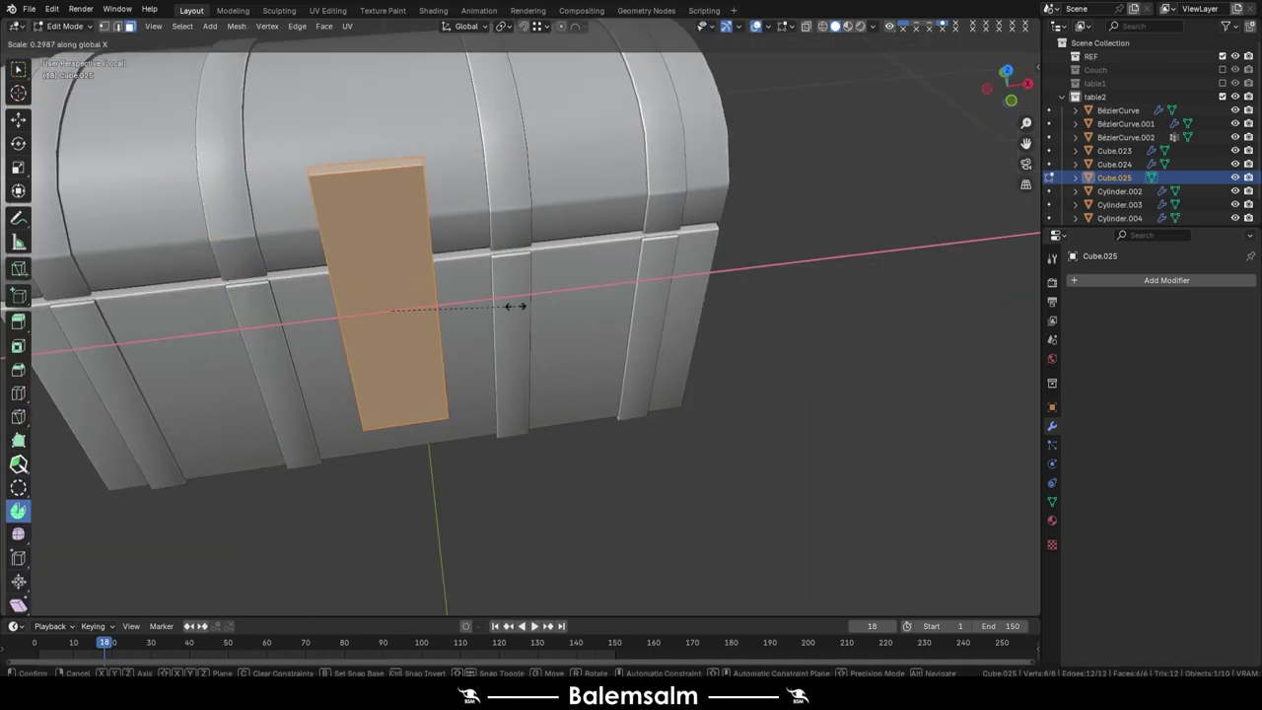
key(s)
key(z)
click(330, 201)
Step: Narrow the plate along Y and thin it along X to 0.621 below the lid
key(s)
key(y)
mouse_move(329, 200)
middle_down()
mouse_move(569, 291)
mouse_move(543, 107)
mouse_move(424, 247)
mouse_move(387, 232)
middle_up()
click(544, 108)
key(s)
key(x)
scroll(424, 248, up, 4)
scroll(387, 232, down, 3)
Step: Loop-cut the chest lid and separate the chosen lid faces into their own latch object
key(Tab)
click(1114, 150)
key(Tab)
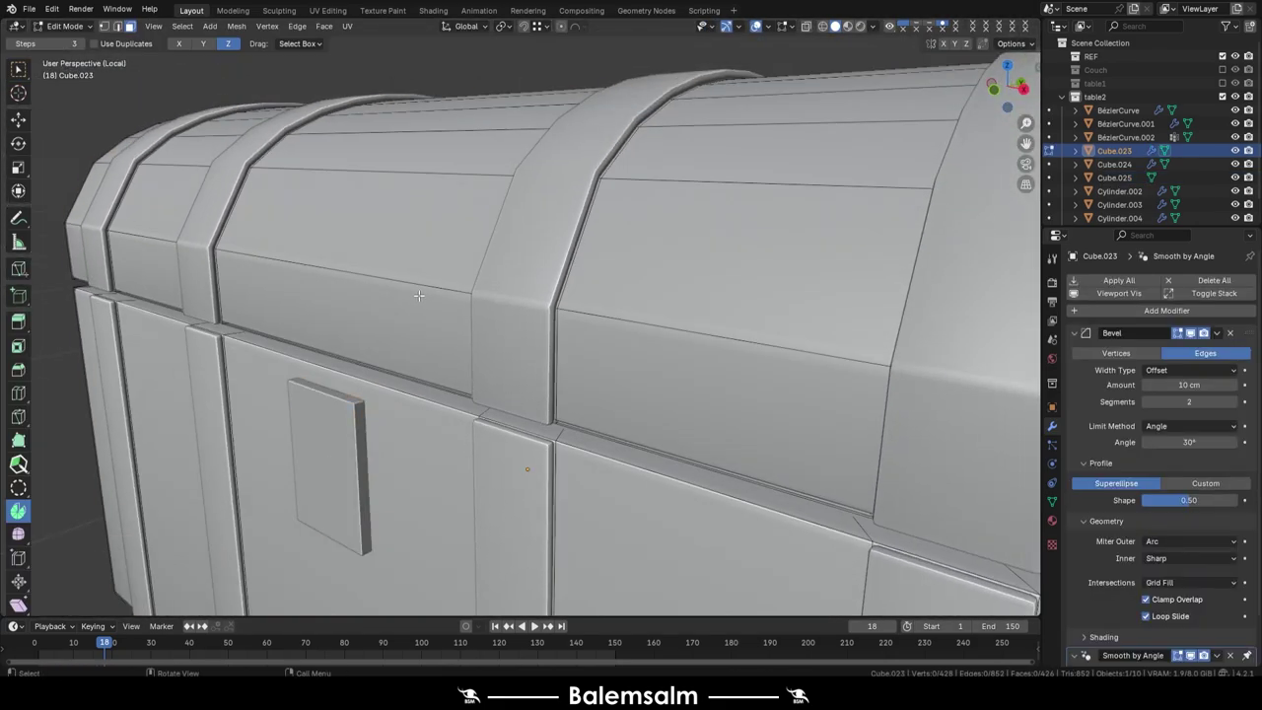
key(ctrl+r)
key(s)
key(x)
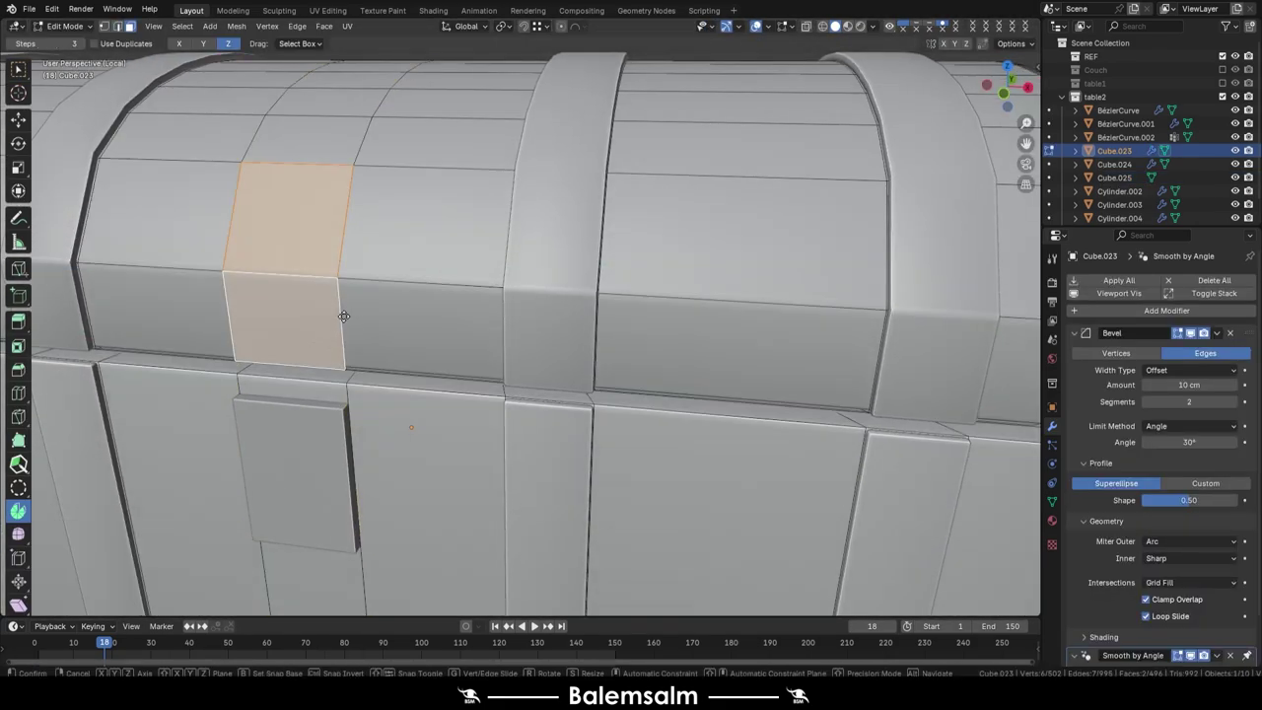
key(p)
click(293, 277)
key(Tab)
Step: In side view, move the latch's edges so it folds over the lid seam toward the lock plate
key(a)
scroll(417, 314, down, 2)
middle_drag(394, 344, 360, 331)
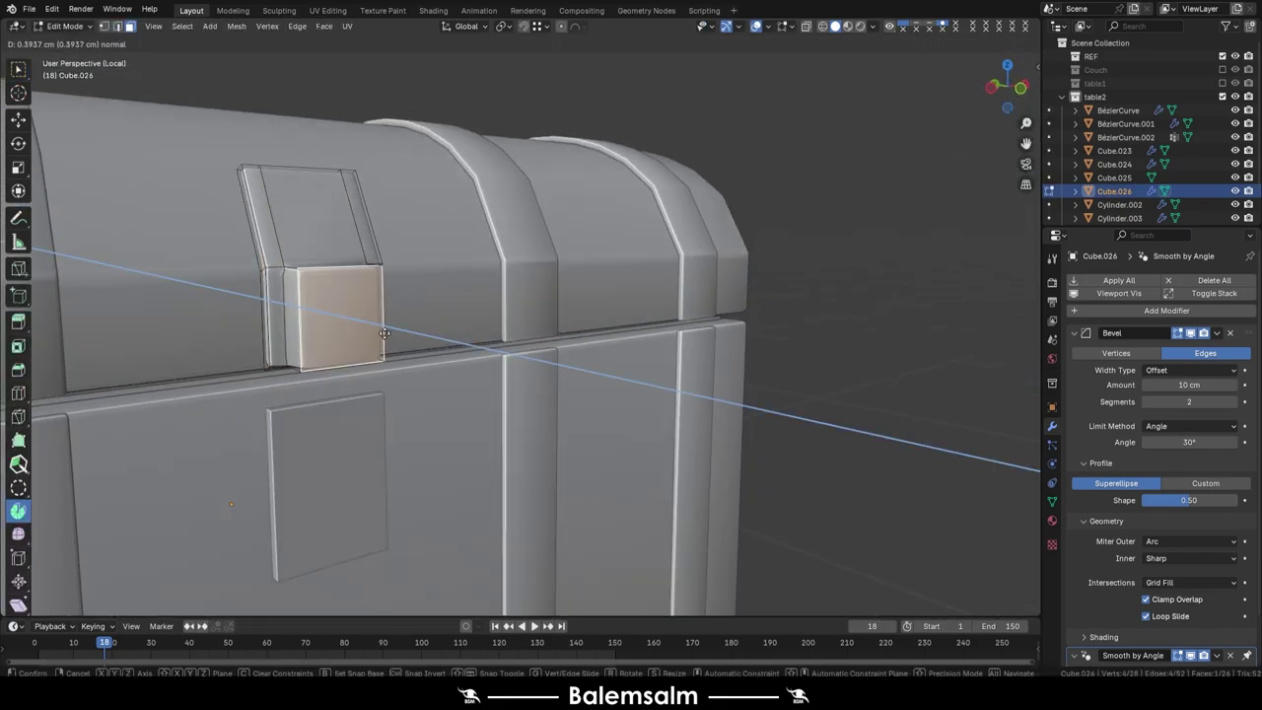
key(KP_3)
key(g)
key(g)
shift+middle_drag(484, 355, 419, 288)
key(g)
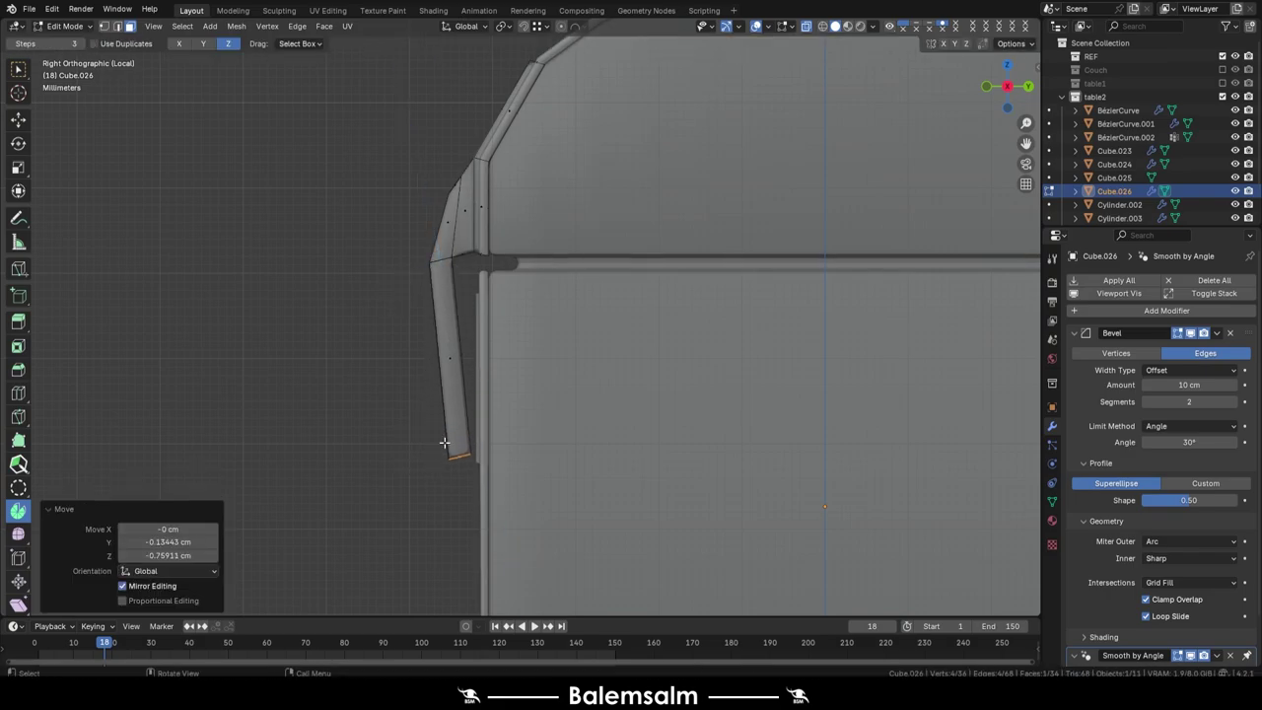
scroll(454, 268, up, 2)
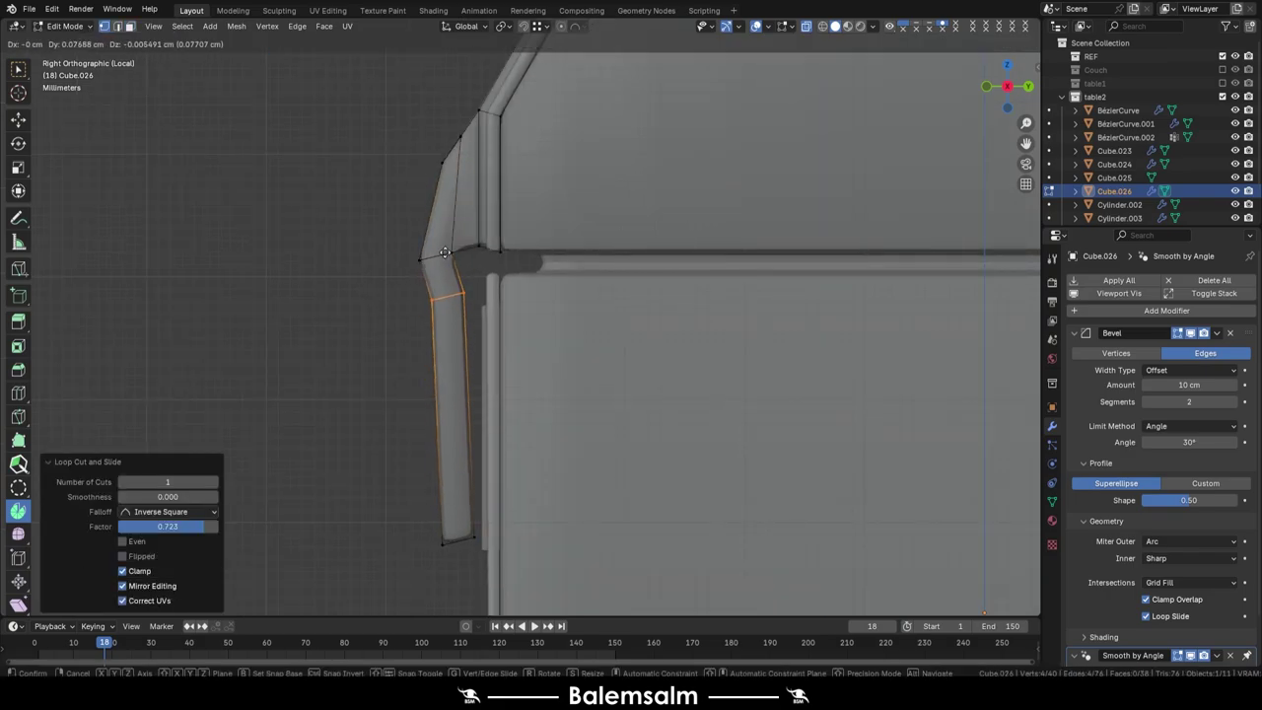
Step: Bevel the latch with 3 segments and offset its loop inward with Alt+S
key(ctrl+b)
key(ctrl+z)
middle_drag(498, 335, 624, 354)
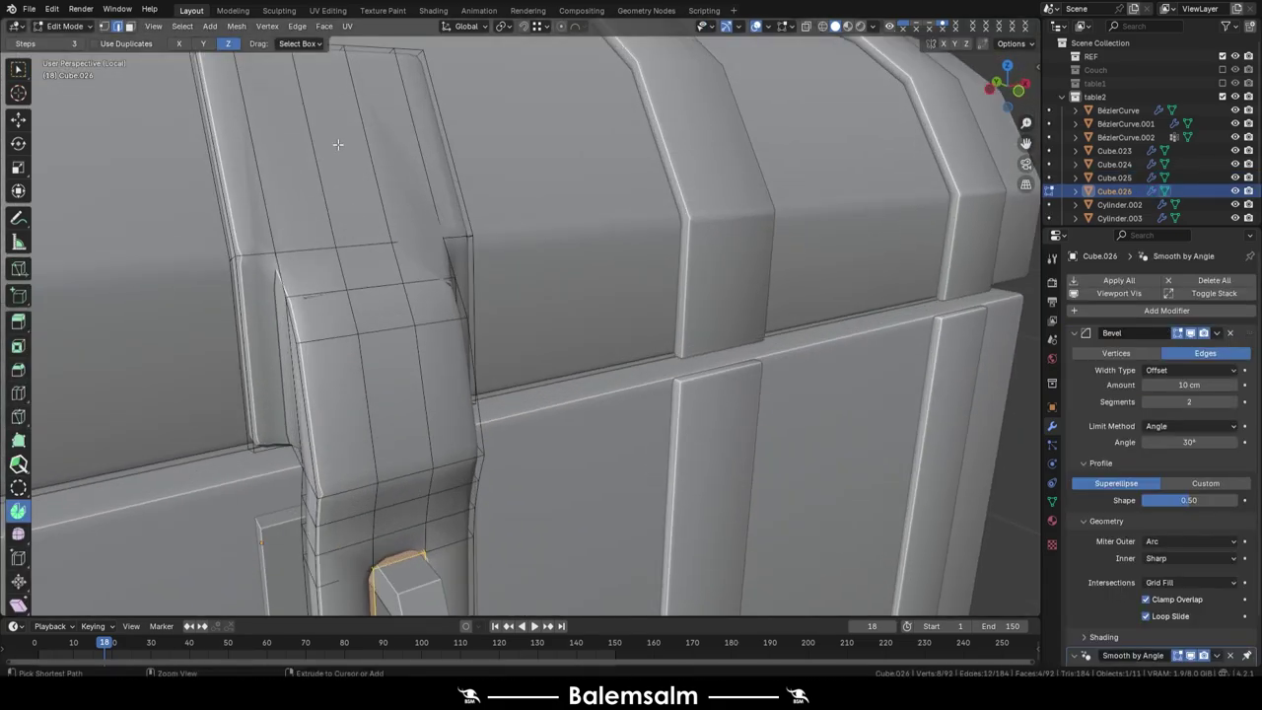
click(1235, 402)
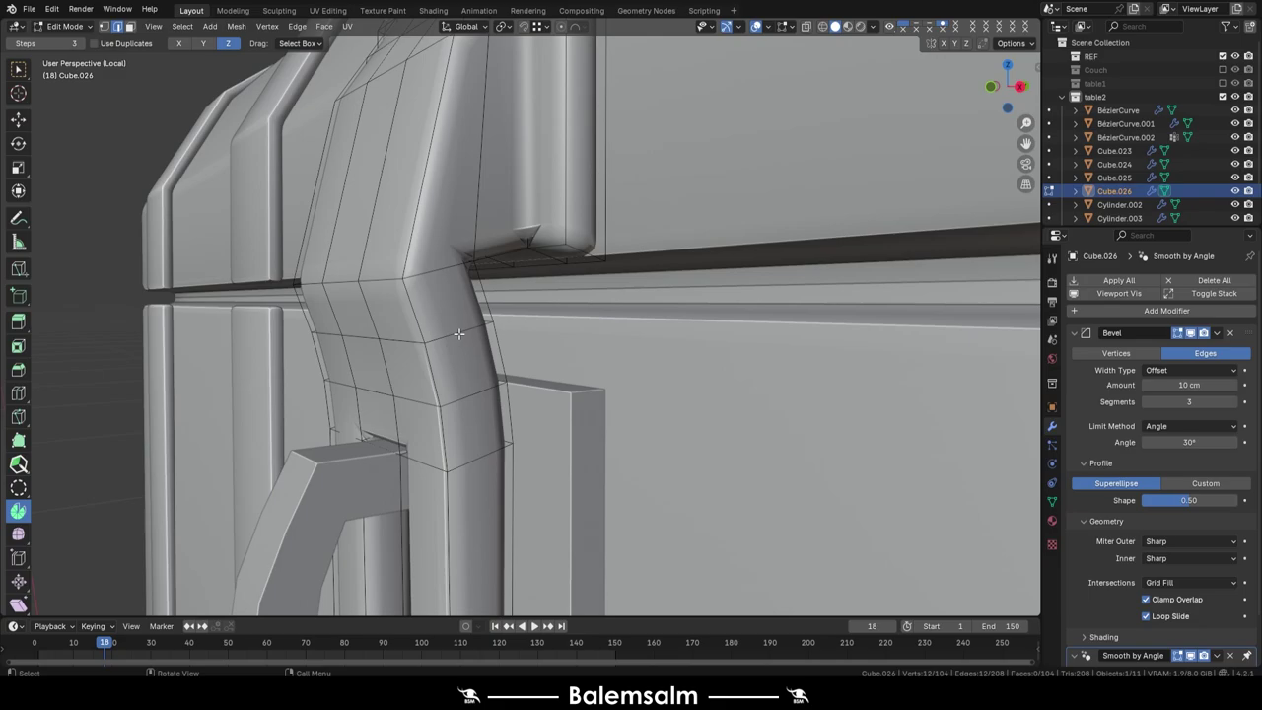
click(444, 328)
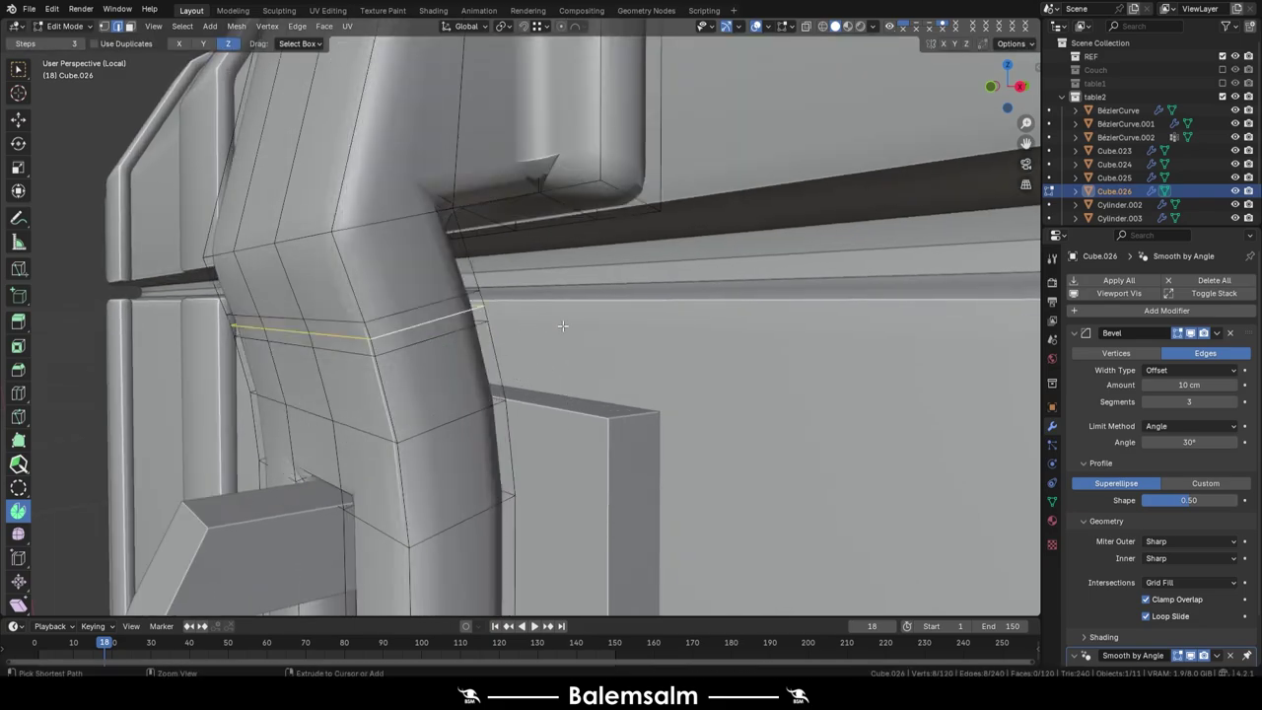
key(alt+s)
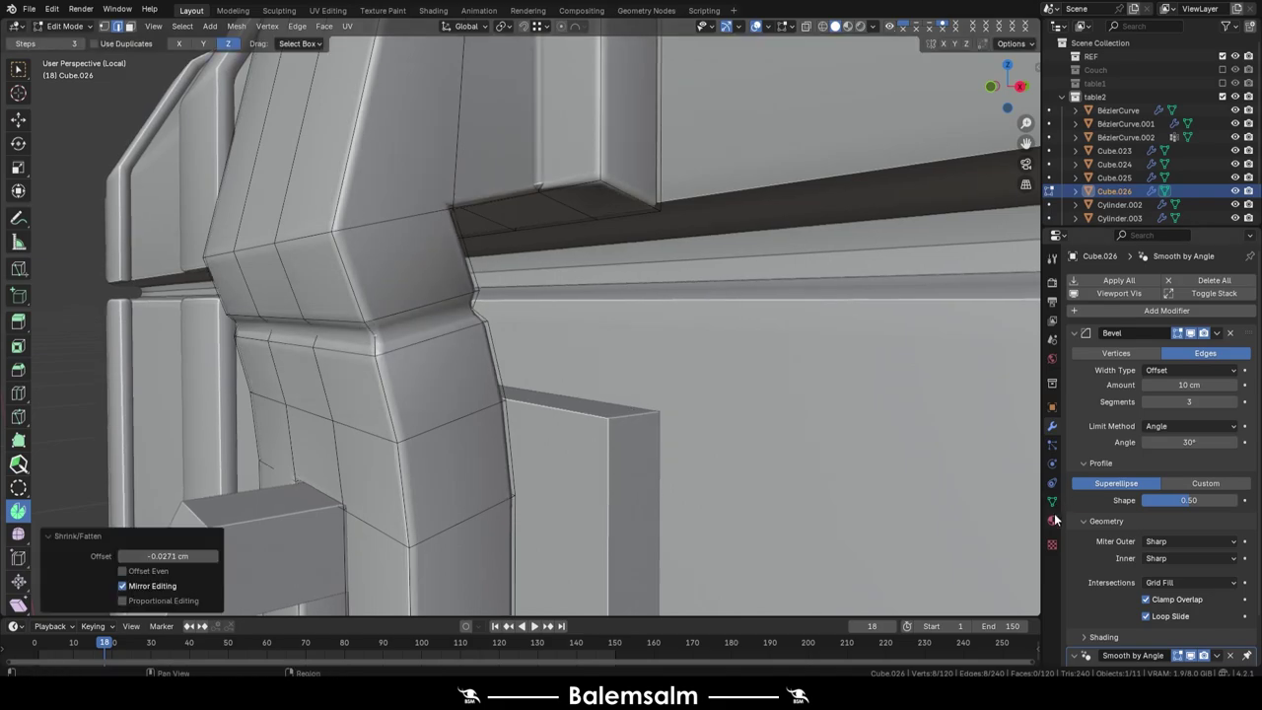
key(alt+s)
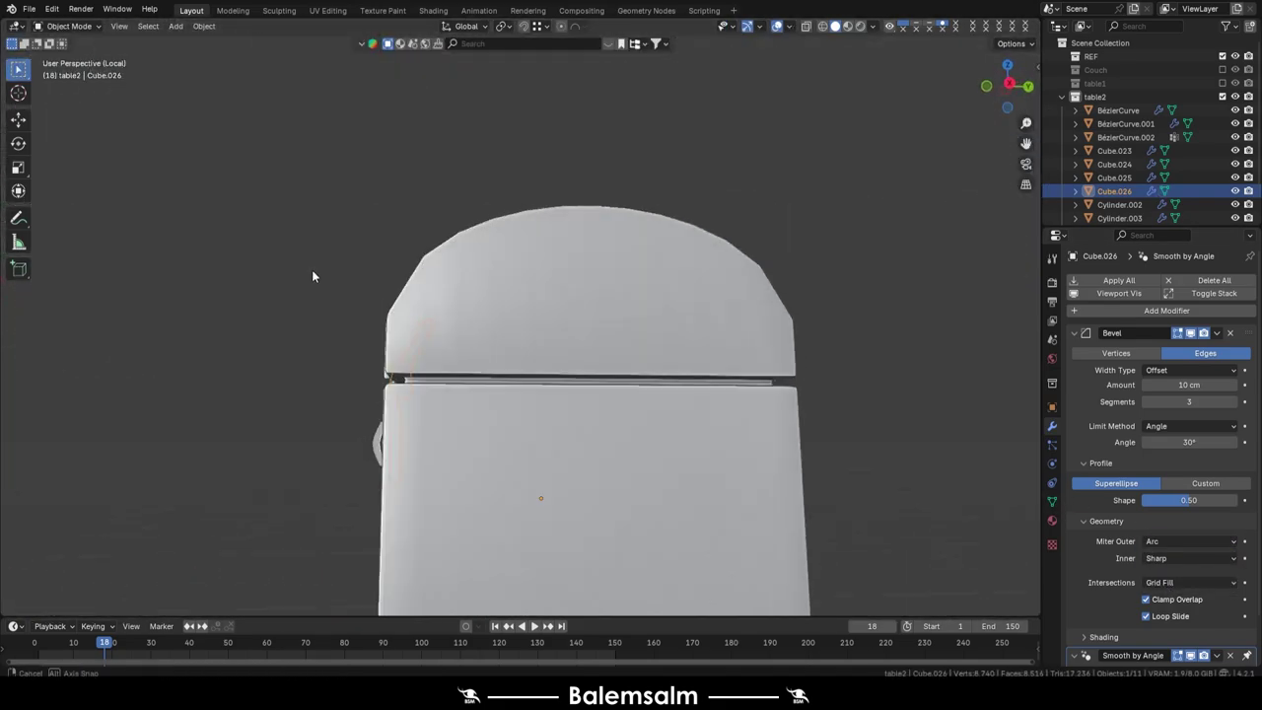
Step: Add a plane and raise it in Z onto the chest's side
key(shift+a)
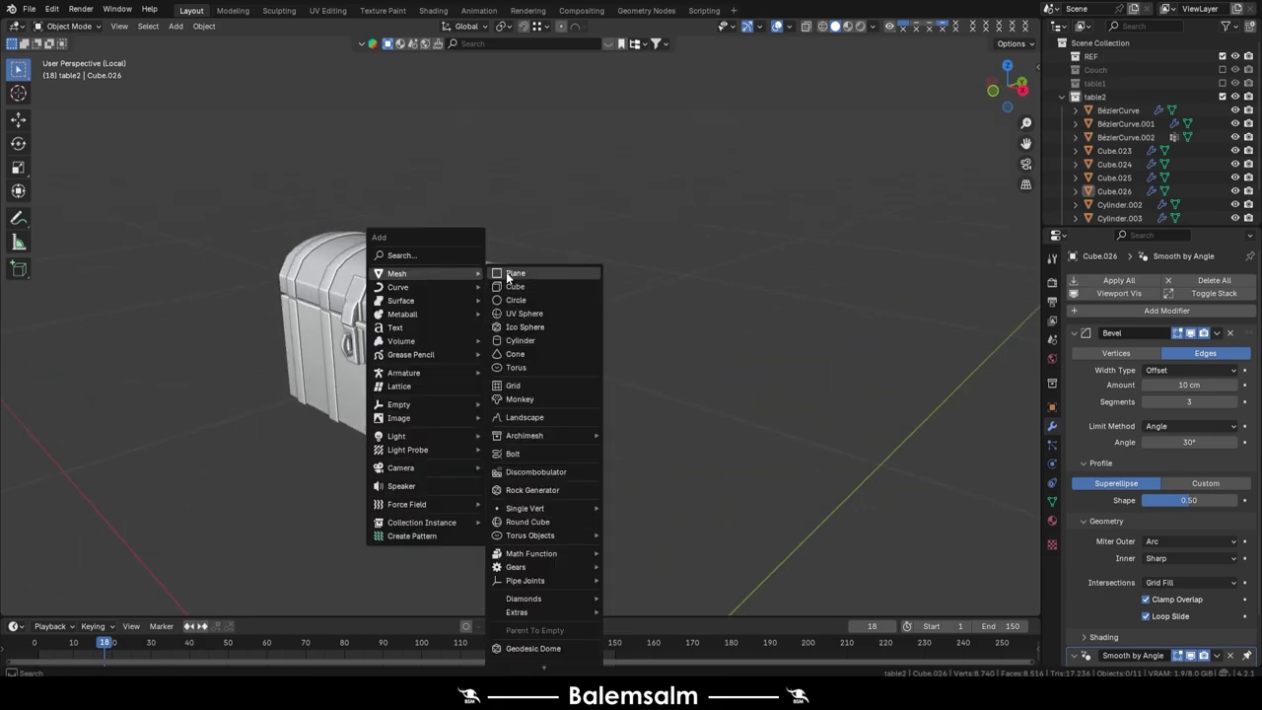
click(514, 273)
key(KP_1)
key(Return)
key(Tab)
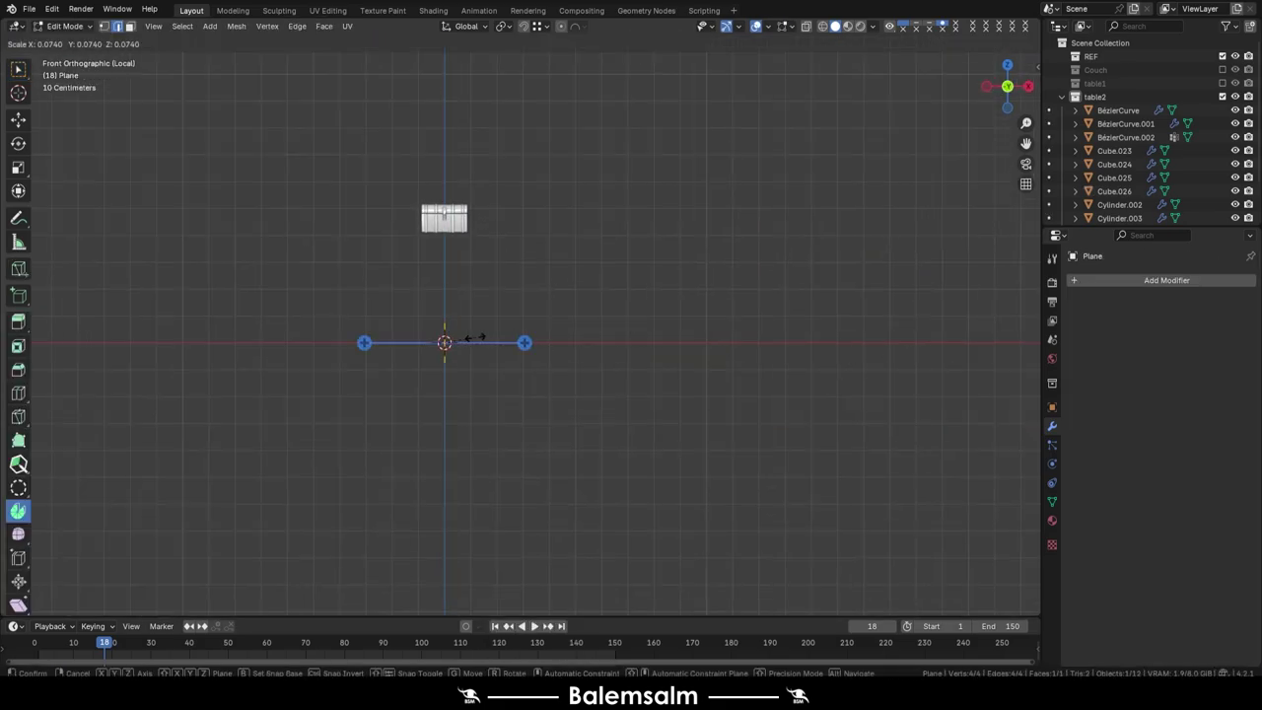
key(KP_3)
key(Tab)
key(g)
key(z)
click(507, 130)
Step: Apply auto smooth shading to the chest body
key(KP_Decimal)
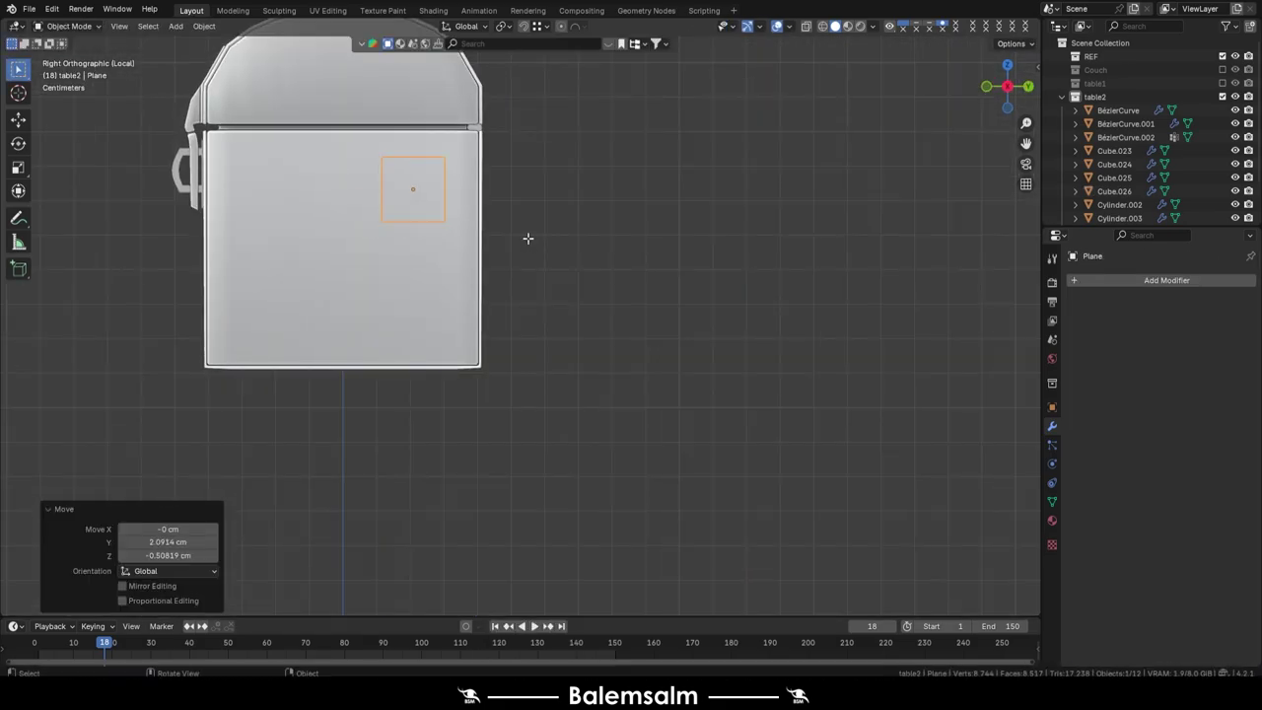
middle_drag(473, 227, 529, 285)
click(451, 303)
right_click(386, 255)
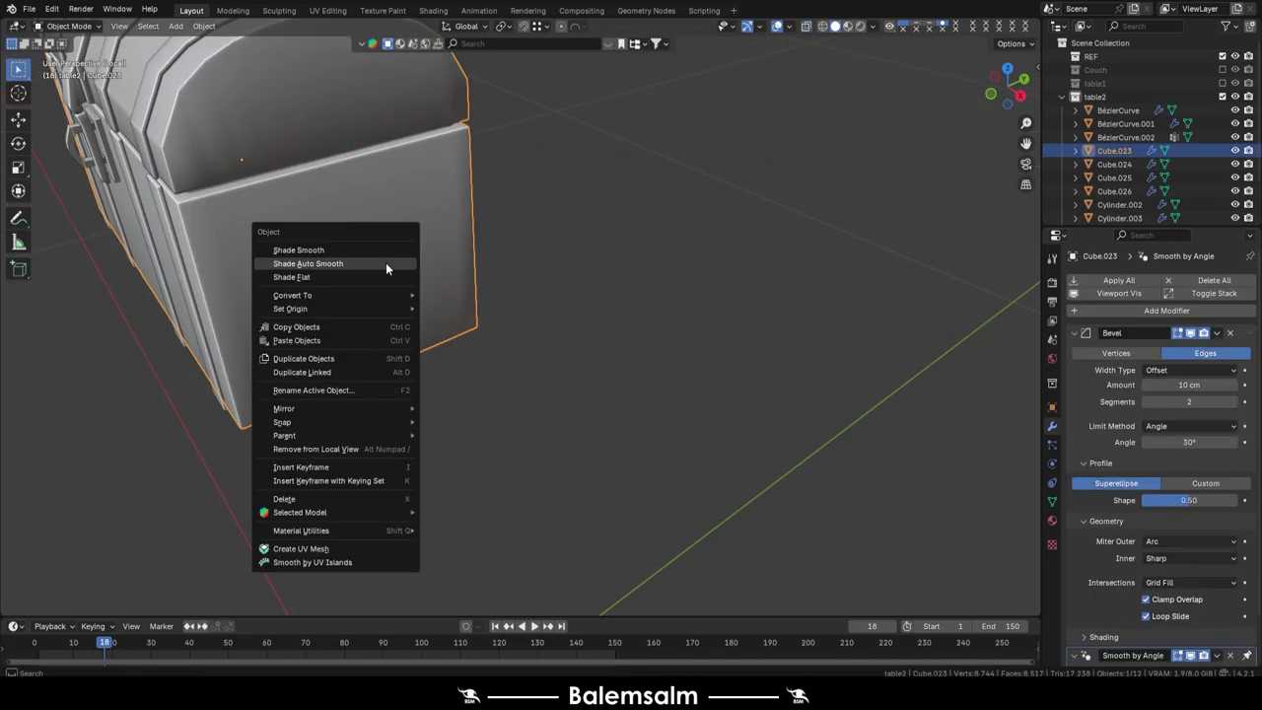
click(385, 263)
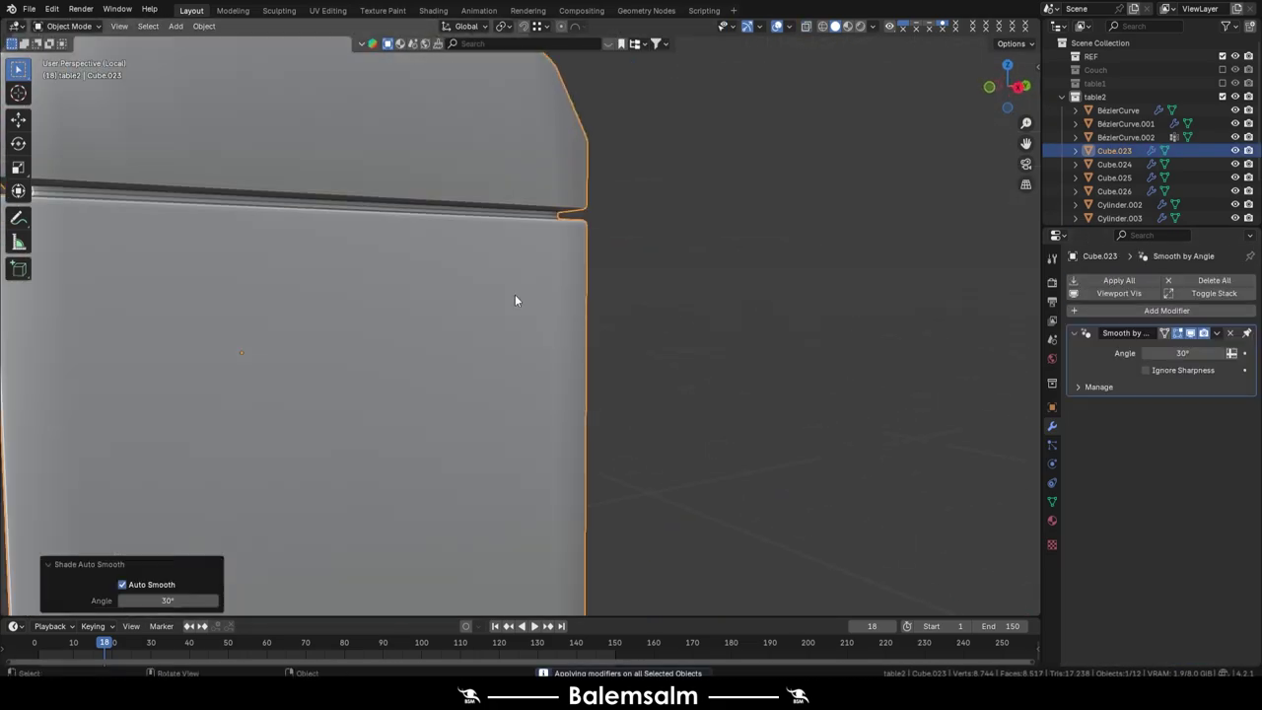
Step: Extrude the plane's face twice and scale it into a hook shape
click(489, 328)
key(Tab)
key(grave)
click(516, 309)
key(e)
click(538, 329)
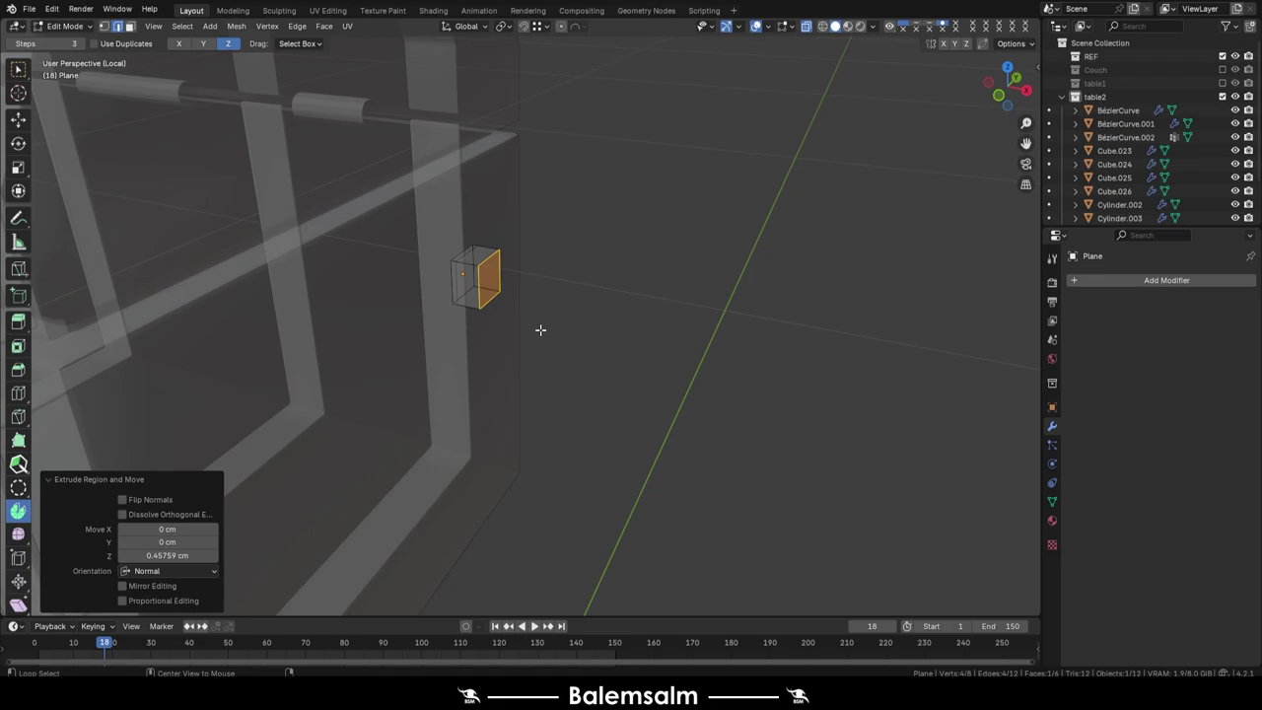
scroll(492, 284, up, 3)
key(KP_1)
ctrl+right_click(525, 207)
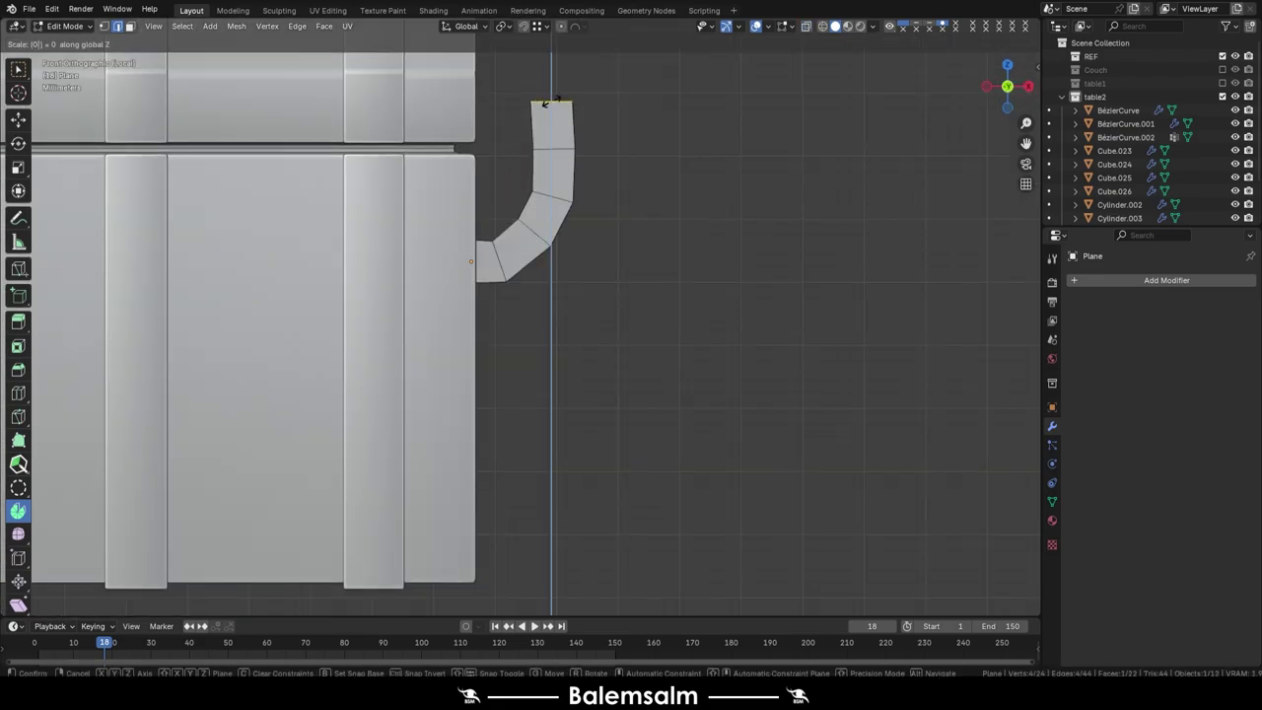
click(544, 103)
middle_drag(555, 132, 687, 227)
Step: Thicken the hook with Shrink/Fatten and duplicate it along Y to the other side
key(a)
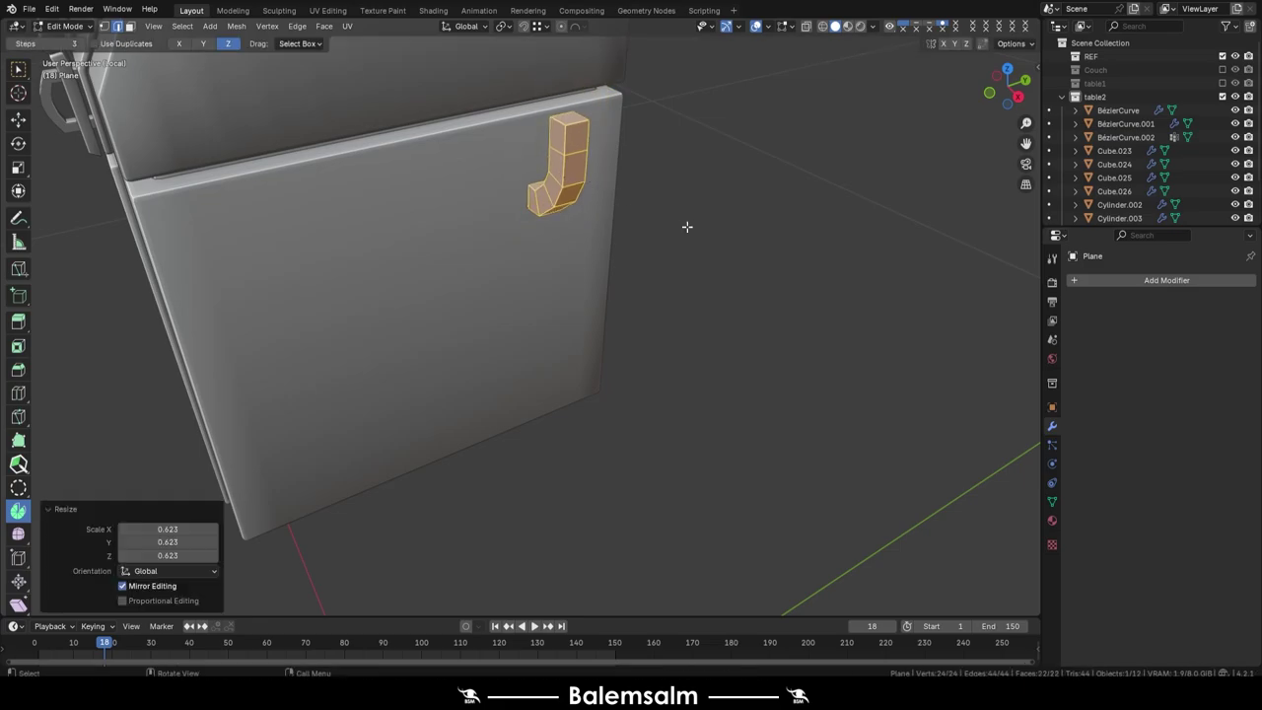
key(alt+s)
middle_drag(164, 570, 512, 273)
key(shift+d)
right_click(972, 267)
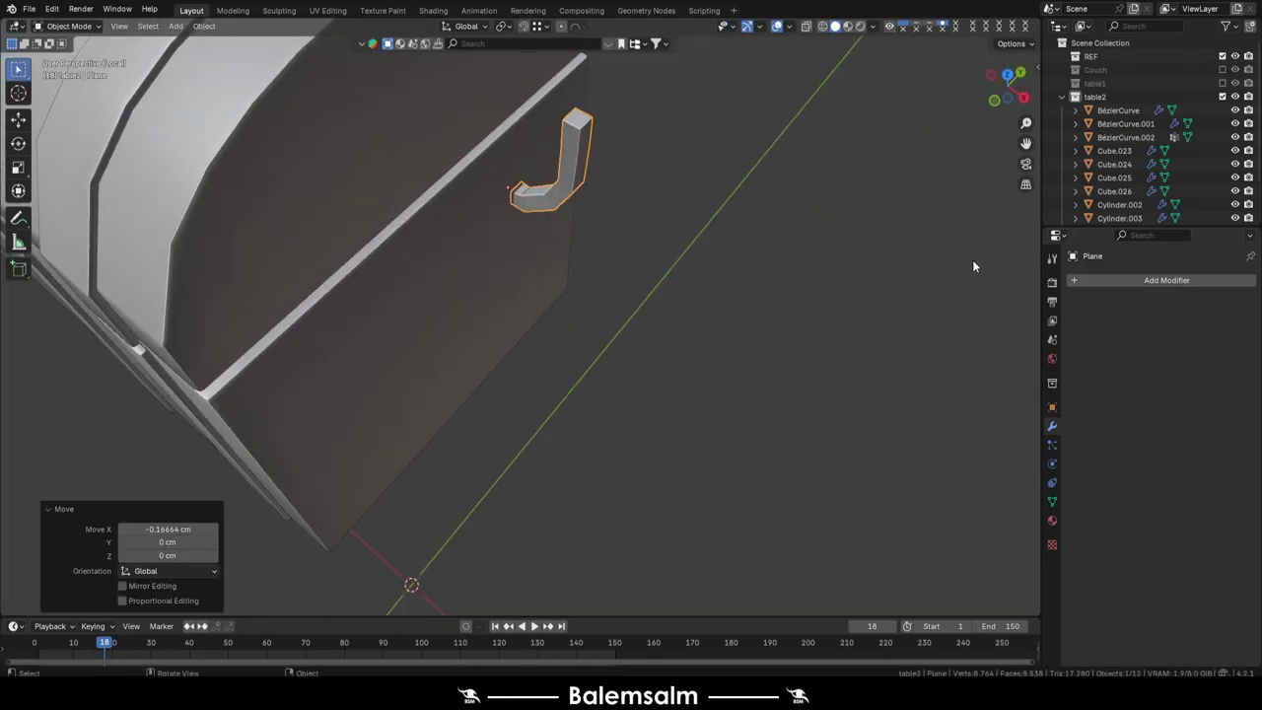
scroll(973, 268, down, 5)
key(g)
click(488, 204)
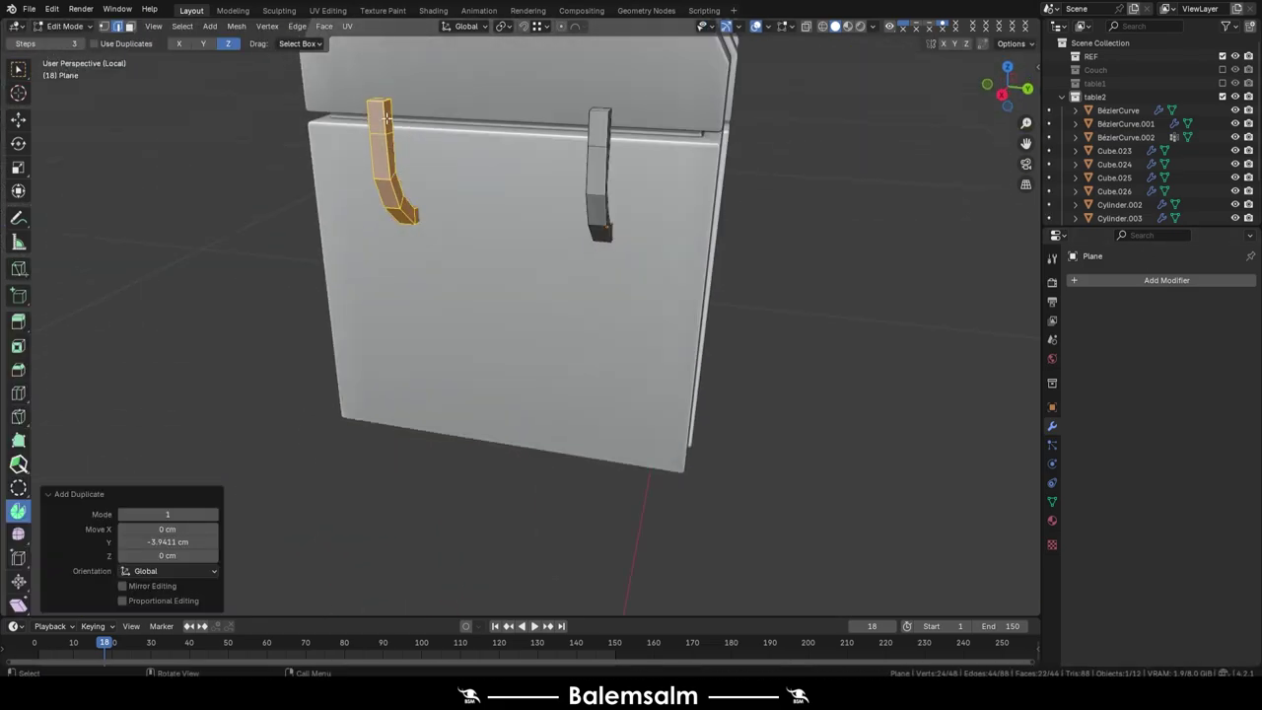
Step: Bridge the two hook tops into one arched handle
middle_drag(488, 204, 424, 177)
right_click(416, 137)
key(grave)
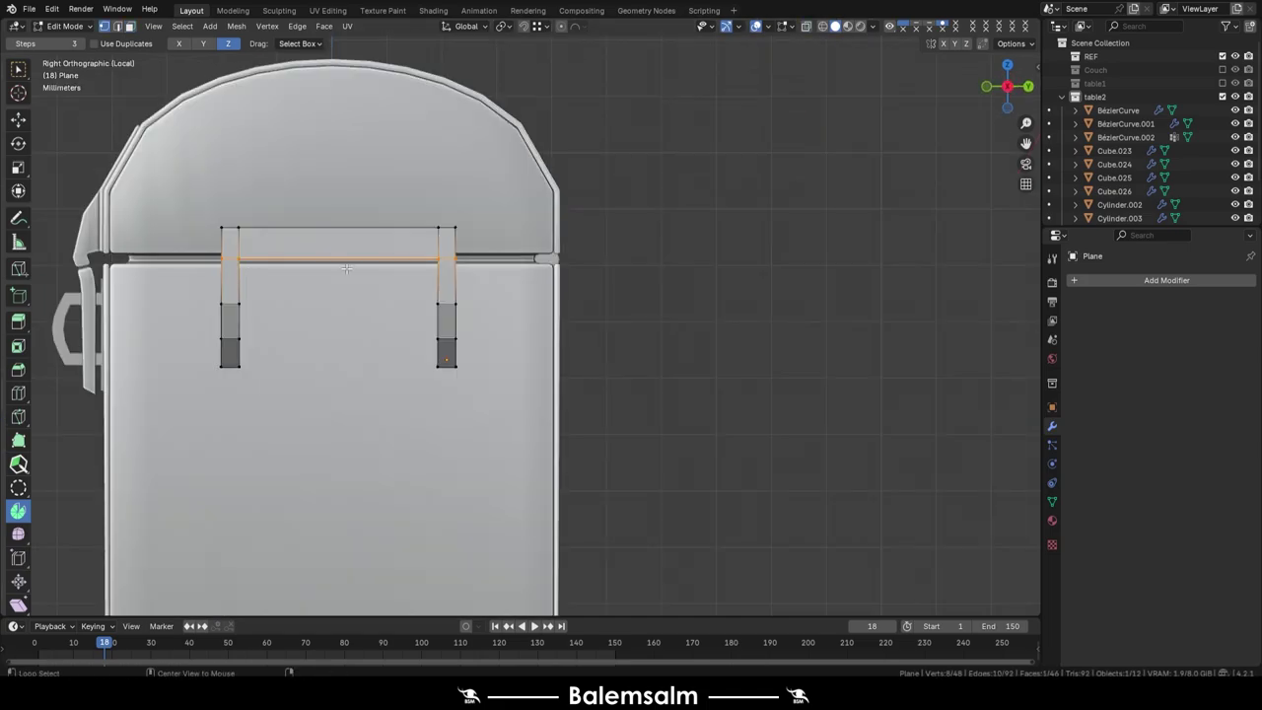
scroll(395, 253, up, 4)
key(Tab)
Step: Add level-1 subdivision to the handle and raise its top loops in Z
key(ctrl+1)
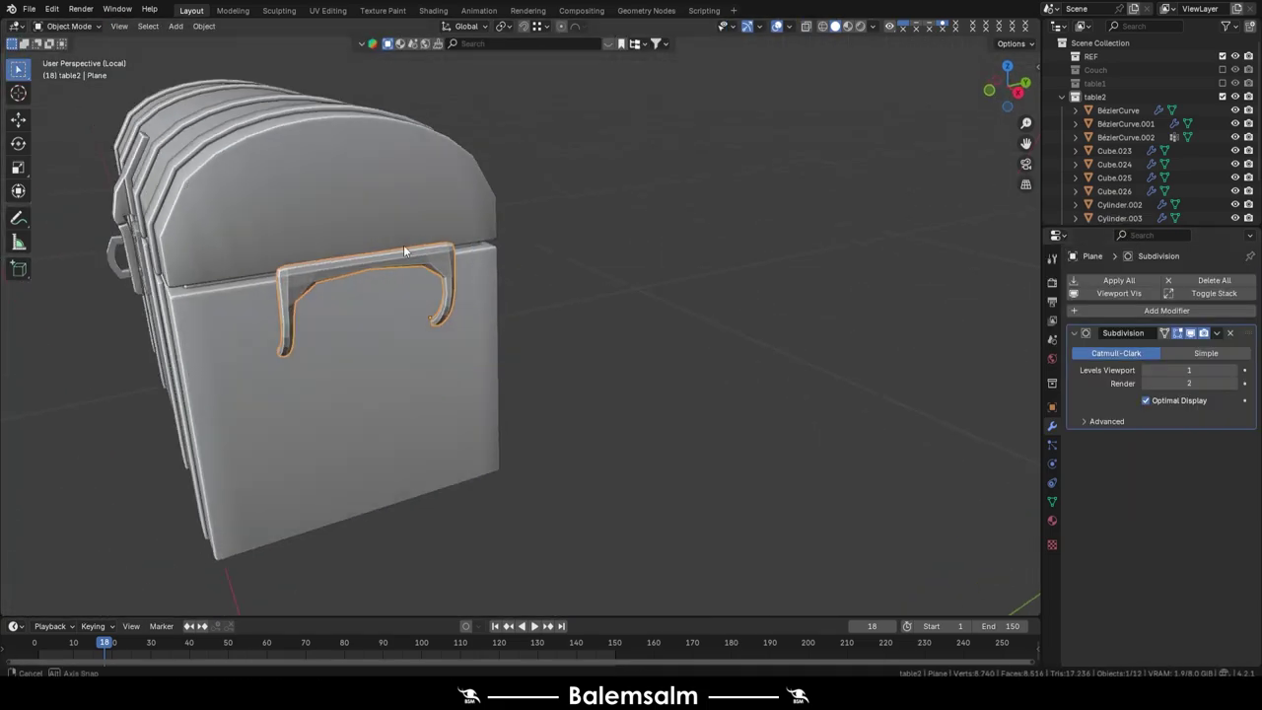
key(Tab)
middle_drag(403, 245, 409, 279)
click(503, 289)
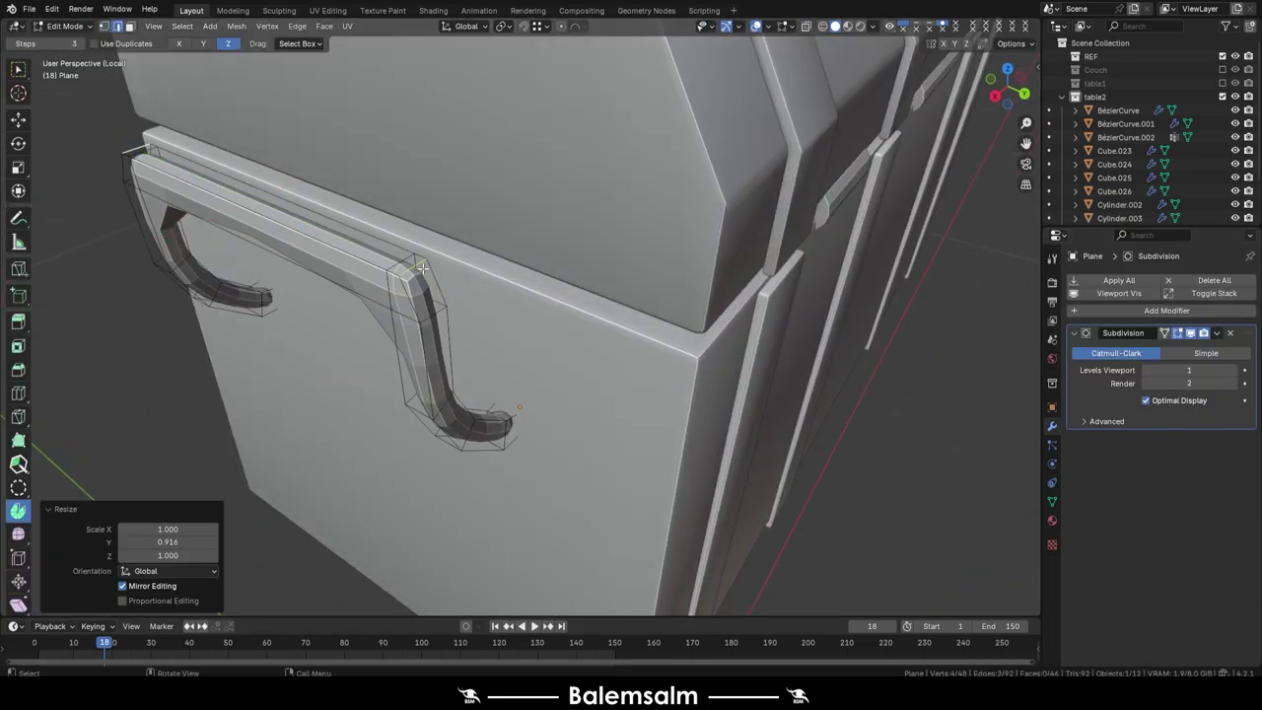
middle_drag(503, 288, 325, 262)
alt+click(321, 258)
key(g)
key(z)
click(320, 267)
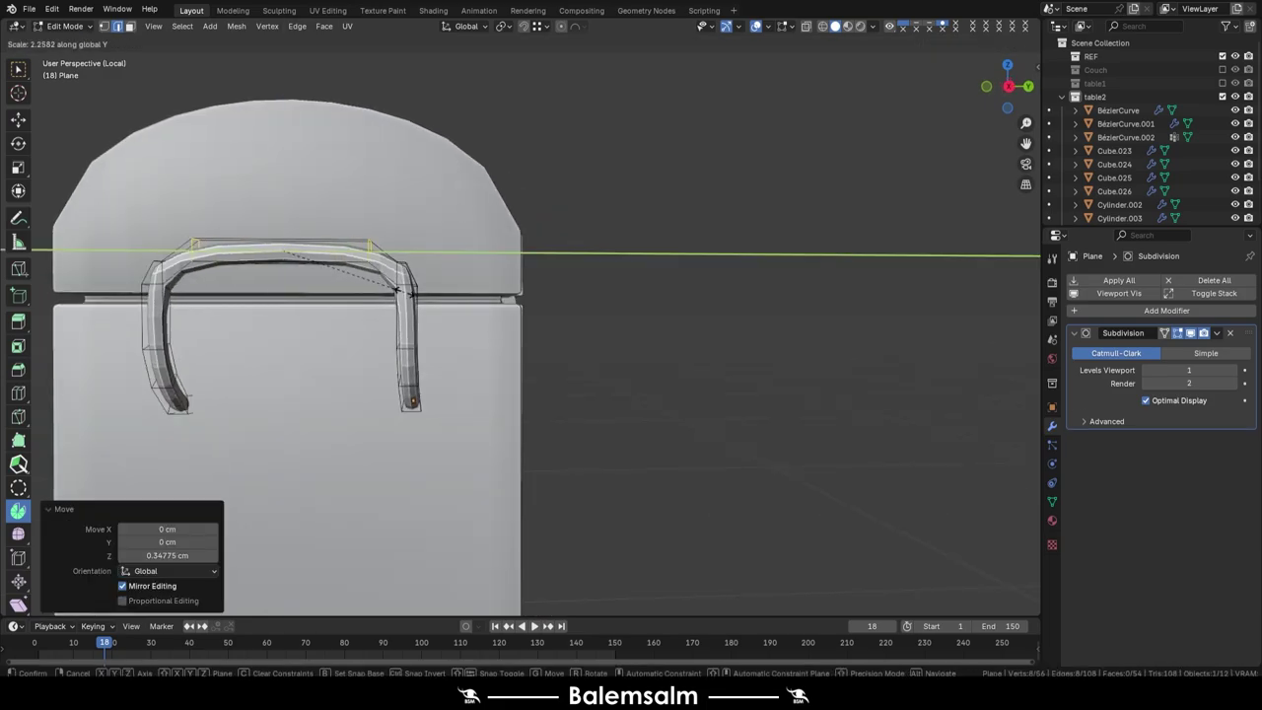
click(295, 252)
Step: Add a loop cut to the handle and thicken it evenly with Alt+S
middle_drag(295, 251, 348, 361)
key(g)
key(g)
click(340, 345)
key(a)
scroll(398, 245, down, 4)
scroll(398, 246, up, 4)
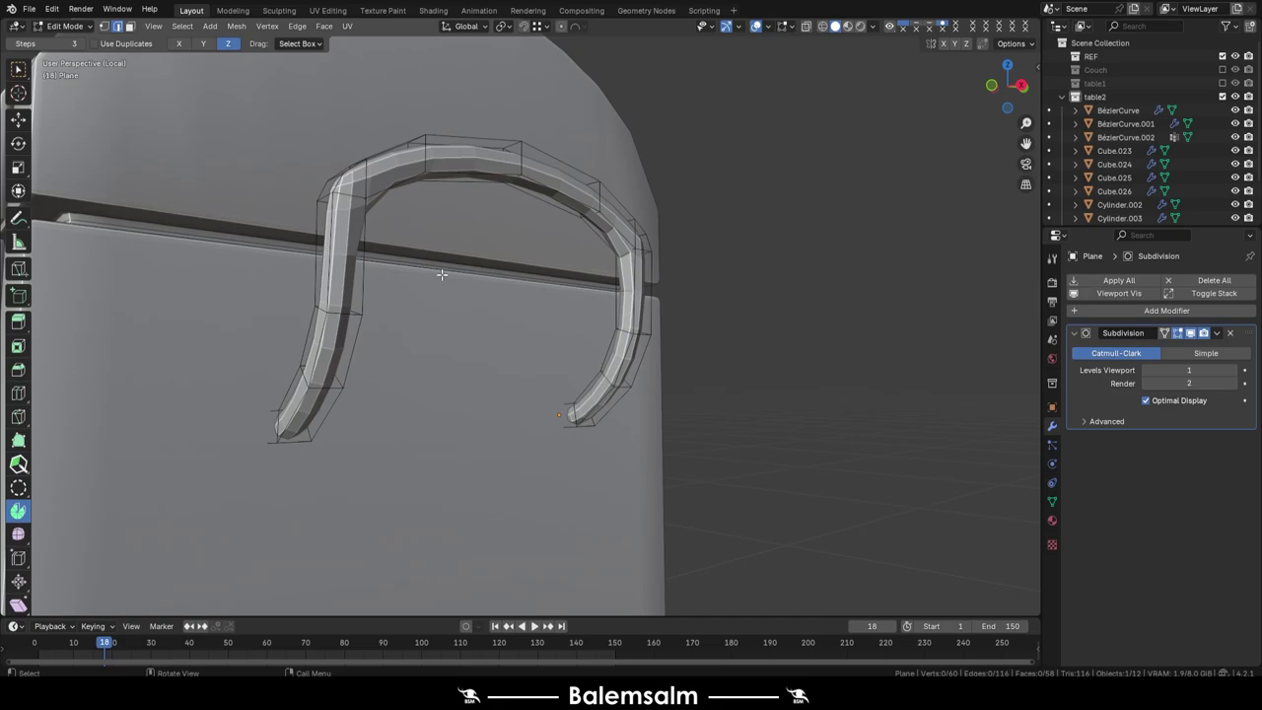
key(alt+s)
click(412, 314)
key(Tab)
key(Tab)
Step: Move the handle's end loop along Y in front view, undoing a stray extrusion
key(KP_1)
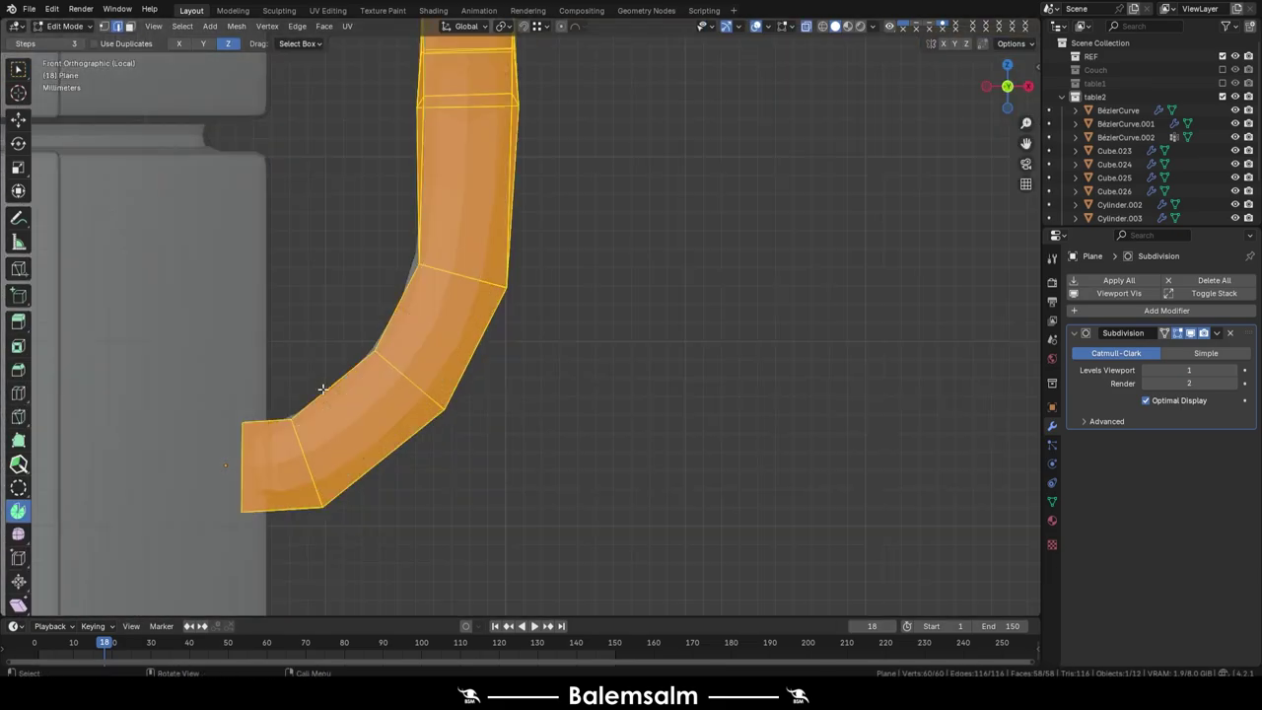
alt+click(313, 473)
key(g)
key(y)
mouse_move(325, 493)
middle_down()
mouse_move(375, 414)
mouse_move(348, 265)
middle_up()
scroll(375, 414, up, 3)
key(ctrl+z)
Step: Extrude and flare the handle's end loop, then crease it to 1
key(KP_1)
key(e)
click(417, 400)
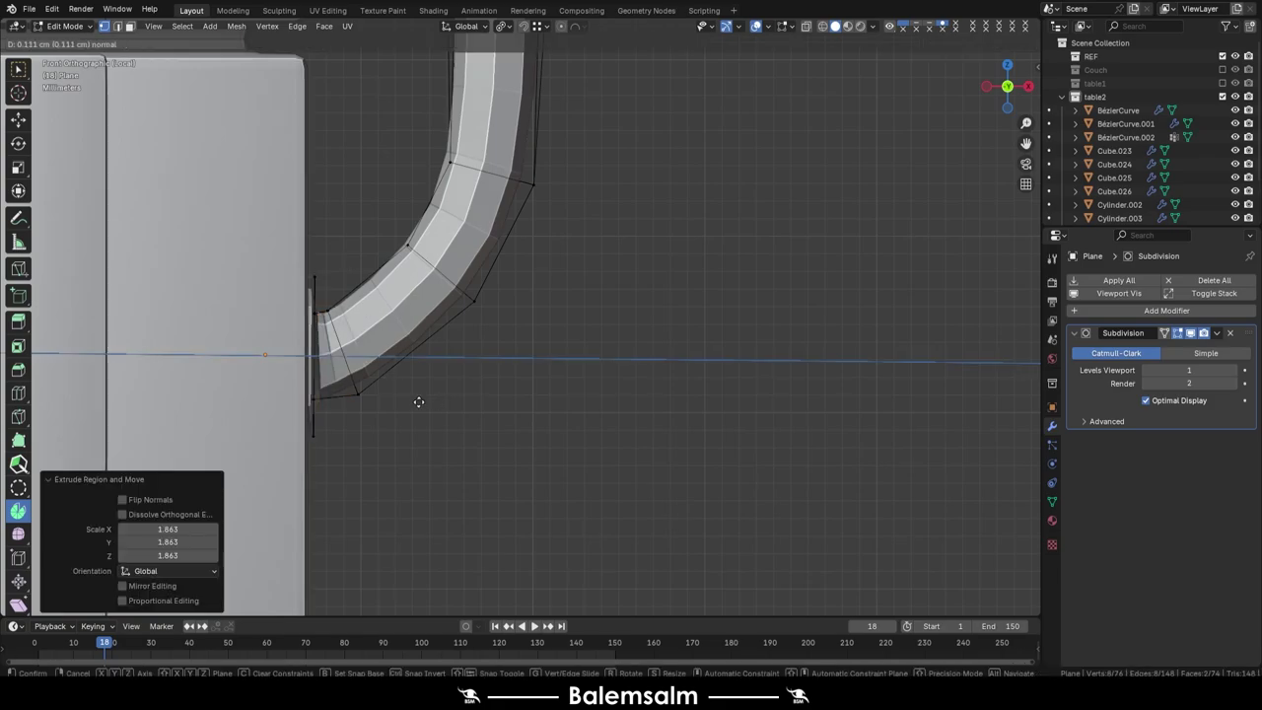
mouse_move(417, 400)
middle_down()
mouse_move(331, 281)
mouse_move(408, 148)
middle_up()
key(shift+e)
key(1)
key(Return)
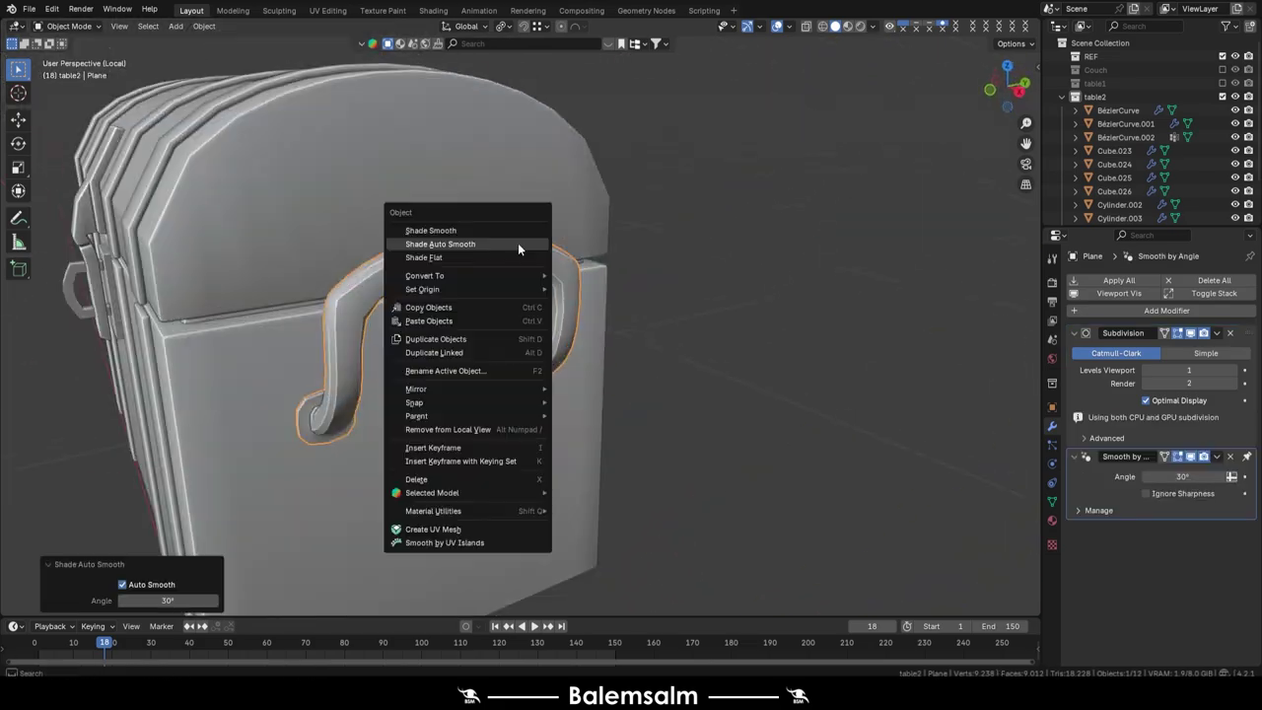
Step: Auto smooth the handle and mirror it across the chest using Cube.023 as mirror object
click(513, 228)
click(1167, 310)
click(1161, 353)
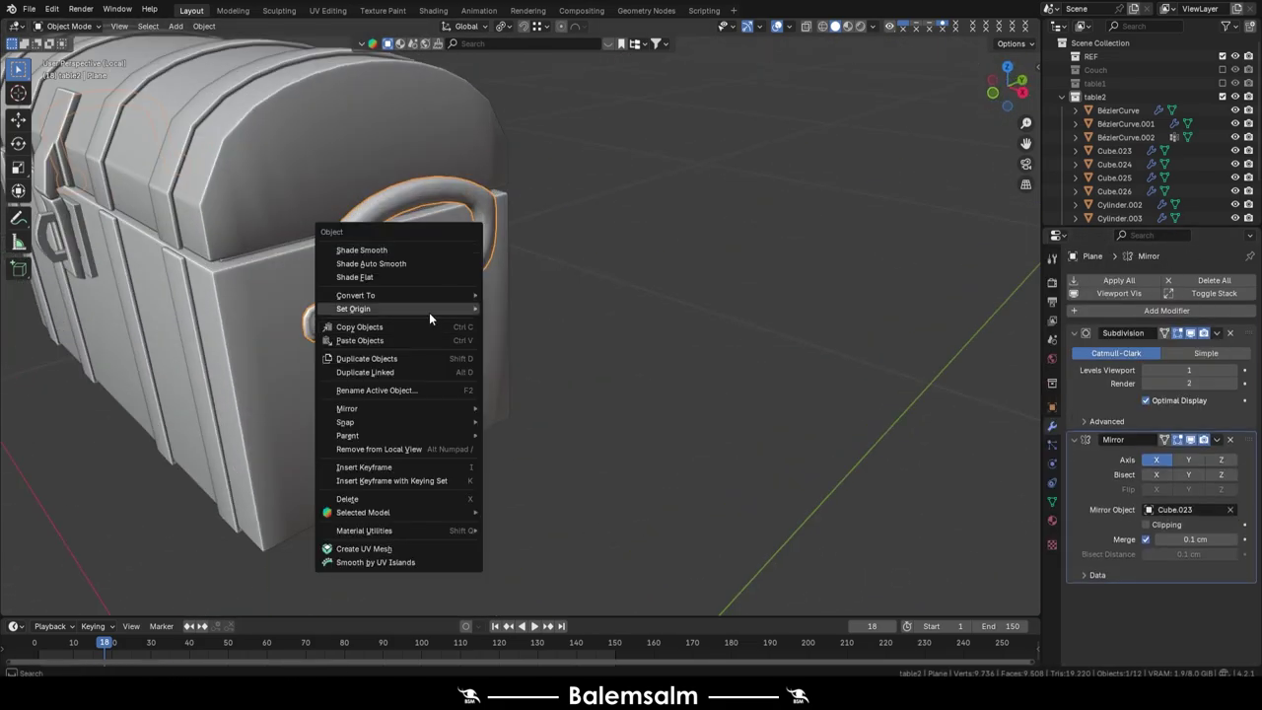
Step: Set the handle's origin to its surface centre of mass and rotate it down around X
click(537, 352)
key(r)
key(x)
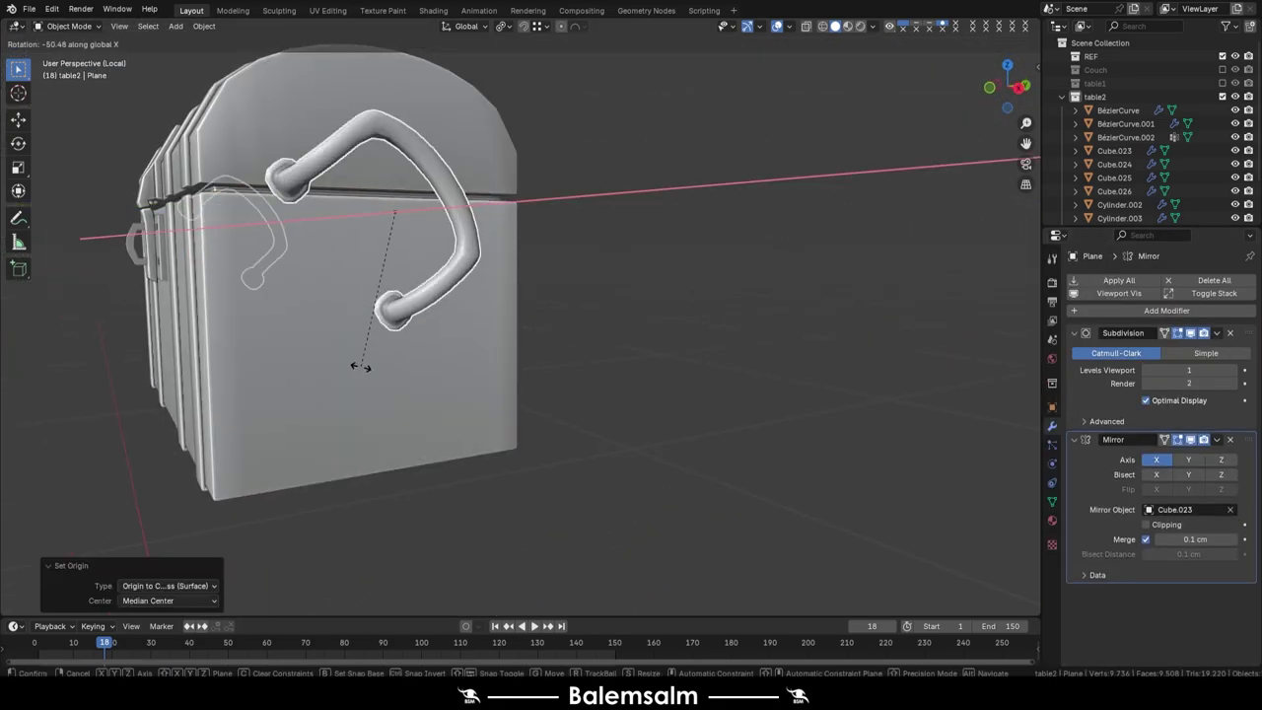
key(Return)
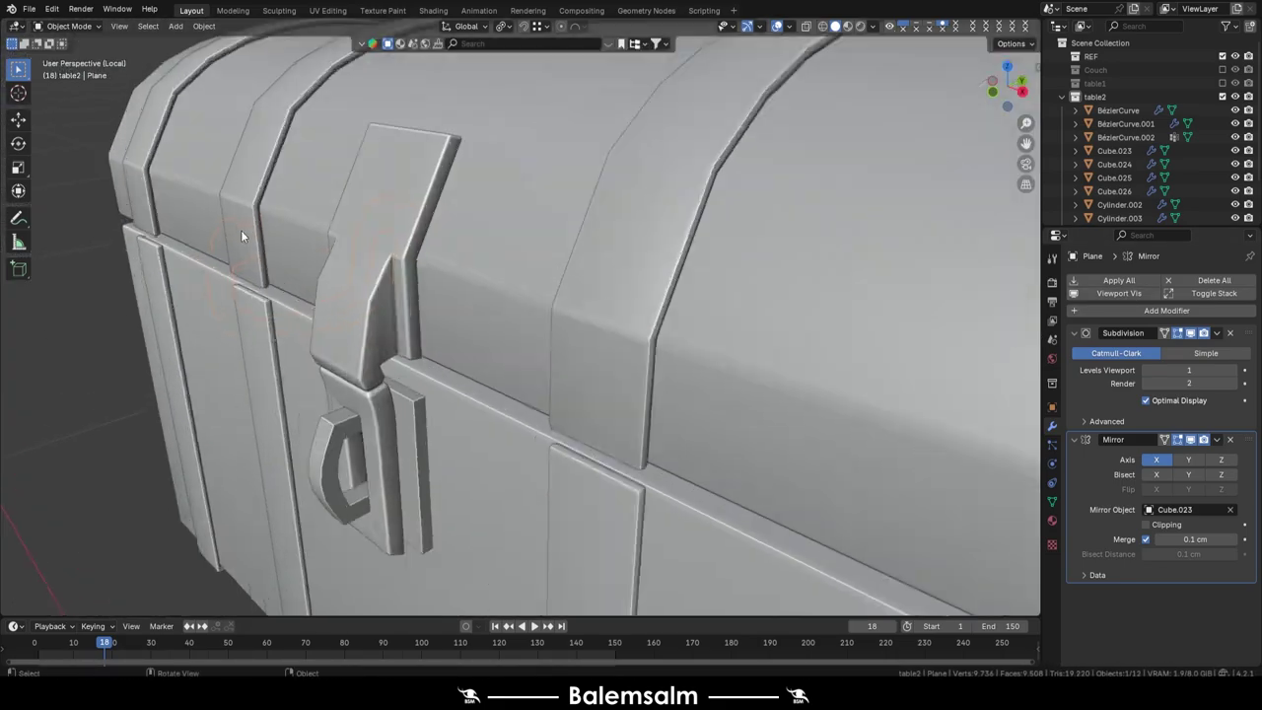
shift+click(403, 338)
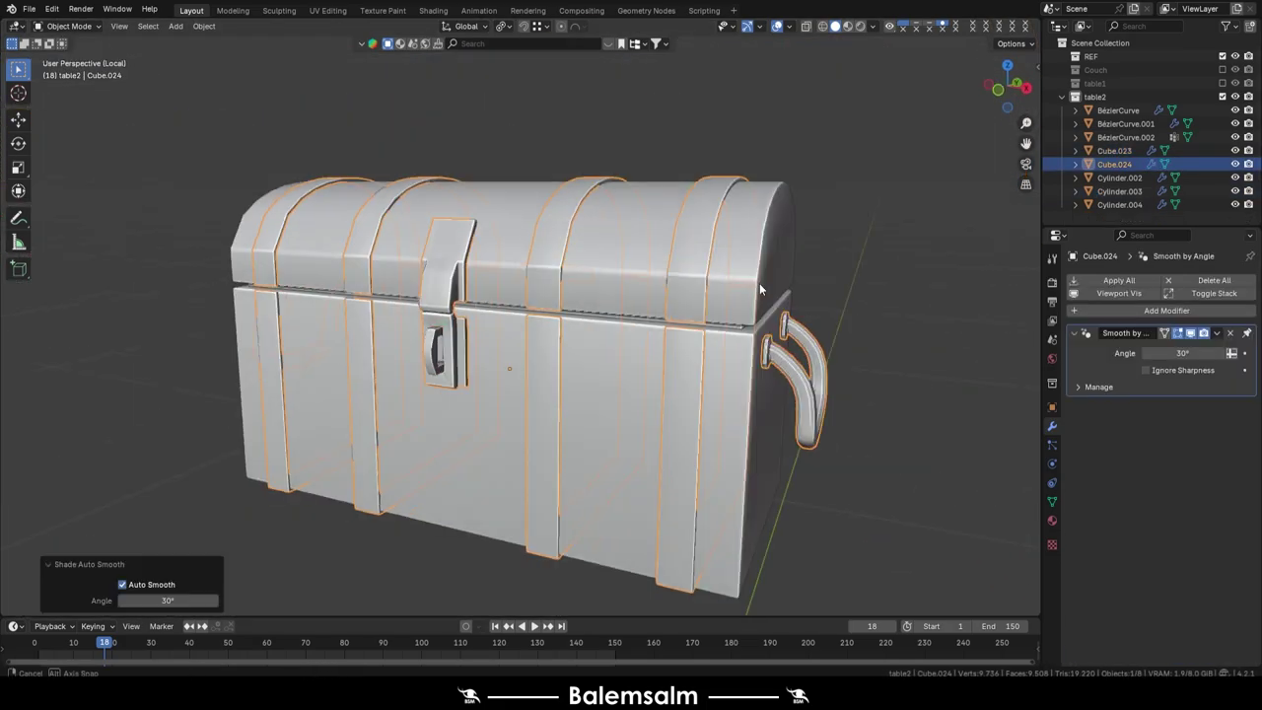
Step: Apply the fittings' modifiers and merge the chest body's vertices by distance
key(ctrl+a)
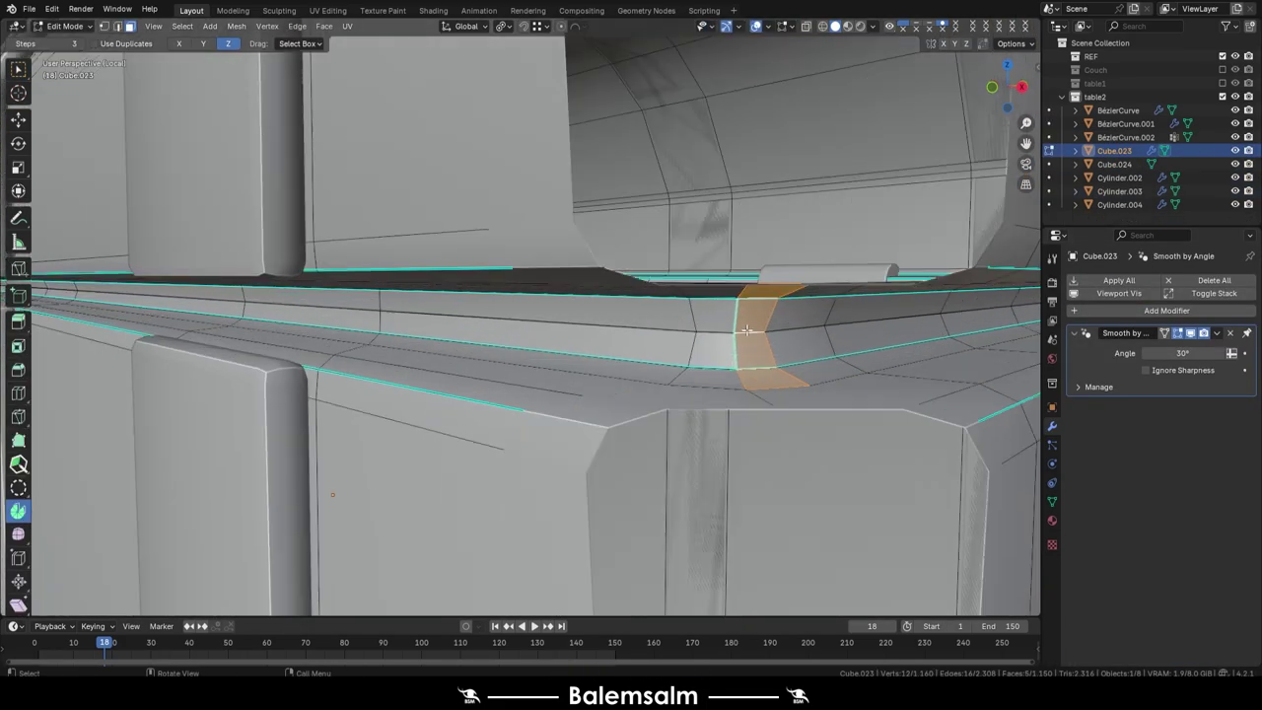
alt+click(868, 329)
key(c)
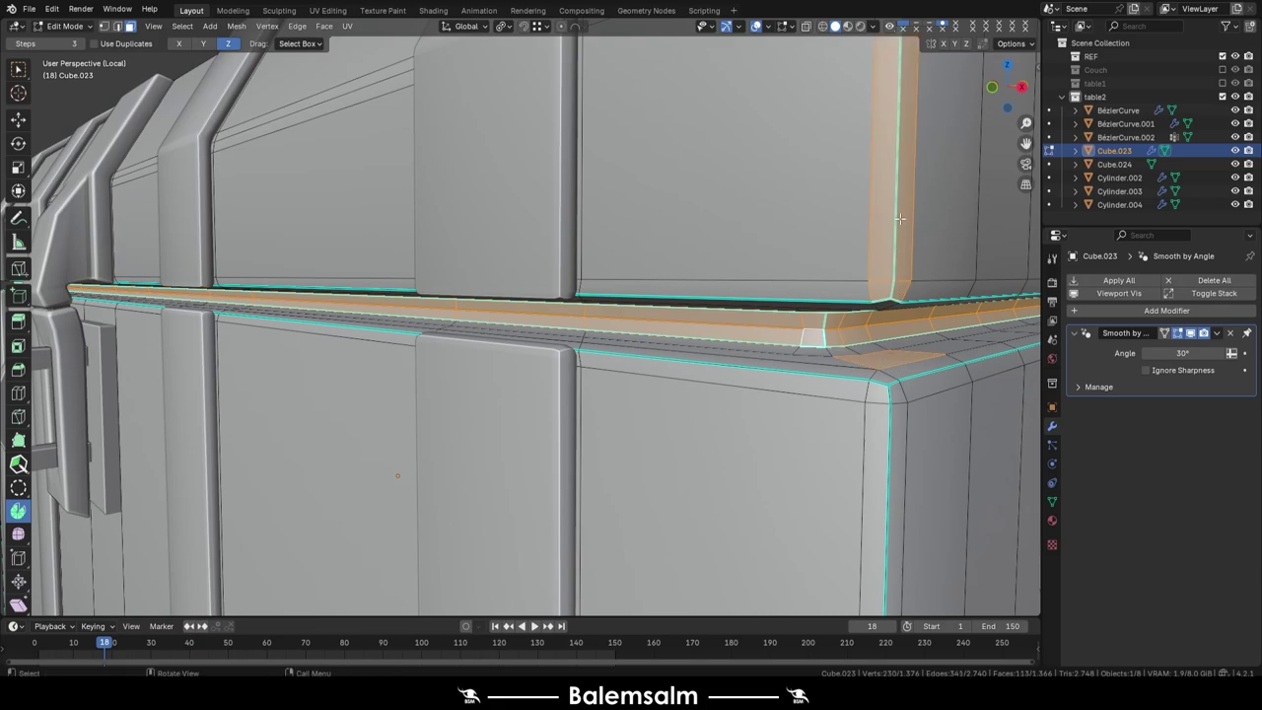
key(a)
key(m)
key(b)
Step: Inspect the lid rim, turn off X-ray and return to Object Mode
key(KP_1)
key(alt+a)
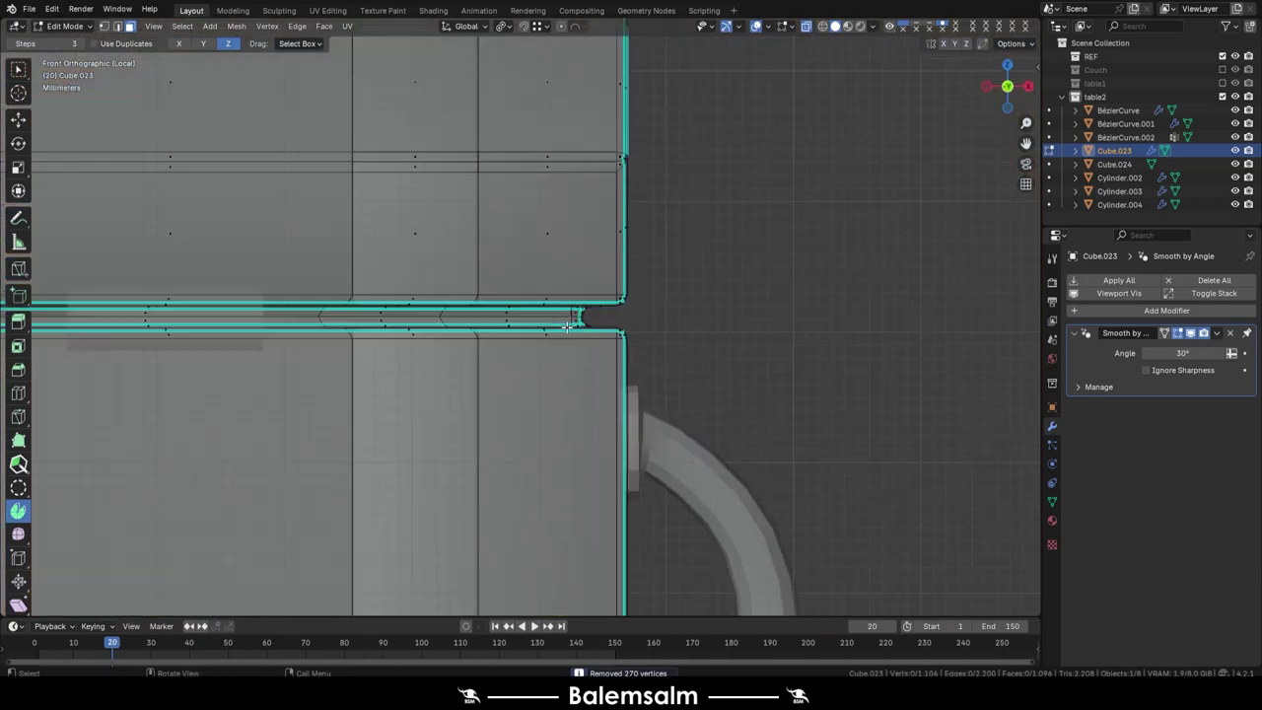
scroll(568, 326, up, 3)
click(164, 307)
scroll(194, 302, down, 5)
scroll(334, 315, up, 4)
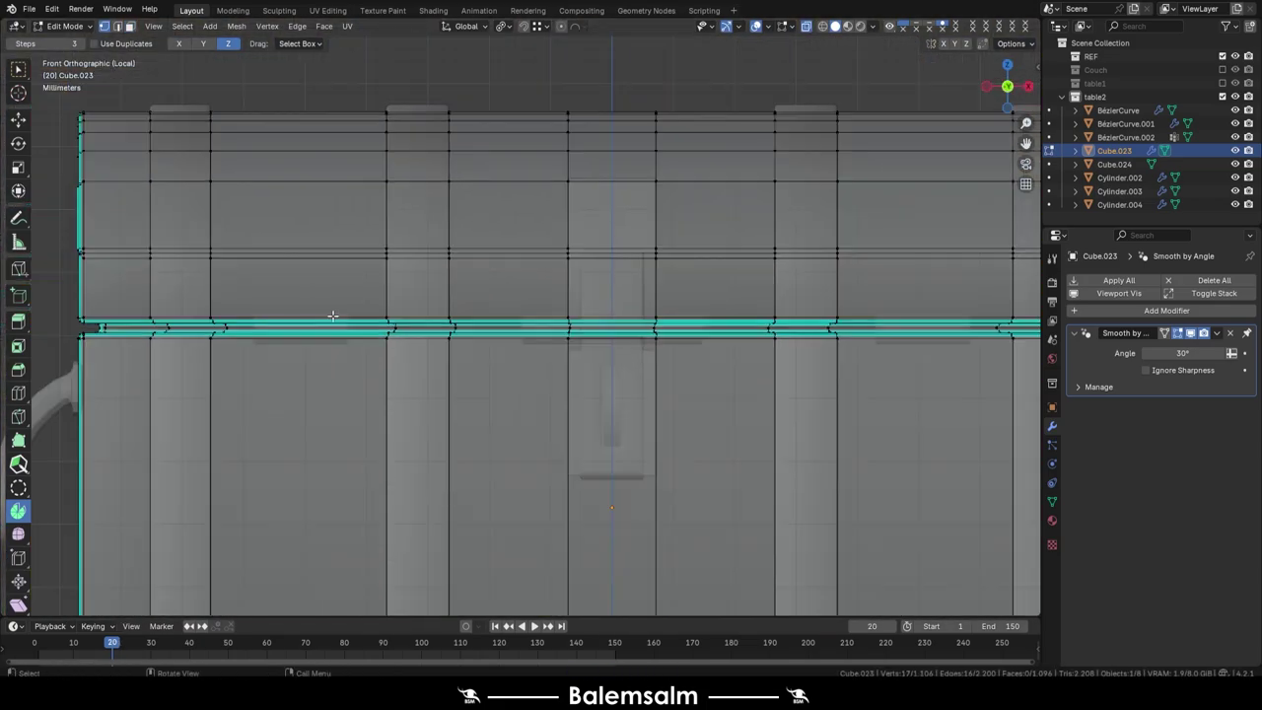
mouse_move(1013, 326)
middle_down()
mouse_move(693, 389)
mouse_move(614, 315)
middle_up()
key(alt+z)
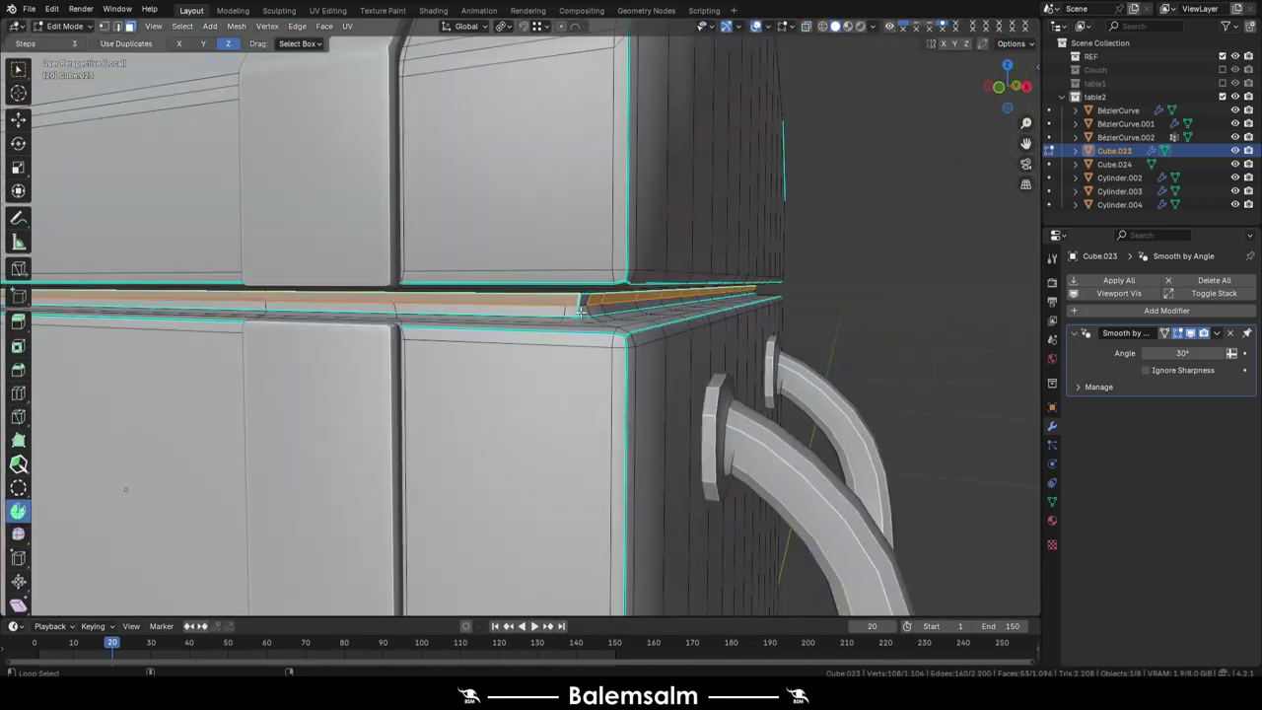
key(Tab)
scroll(614, 377, down, 5)
middle_drag(614, 377, 612, 306)
Step: Create the material 240918.chest.mat.01 on the chest body Cube.023
click(568, 328)
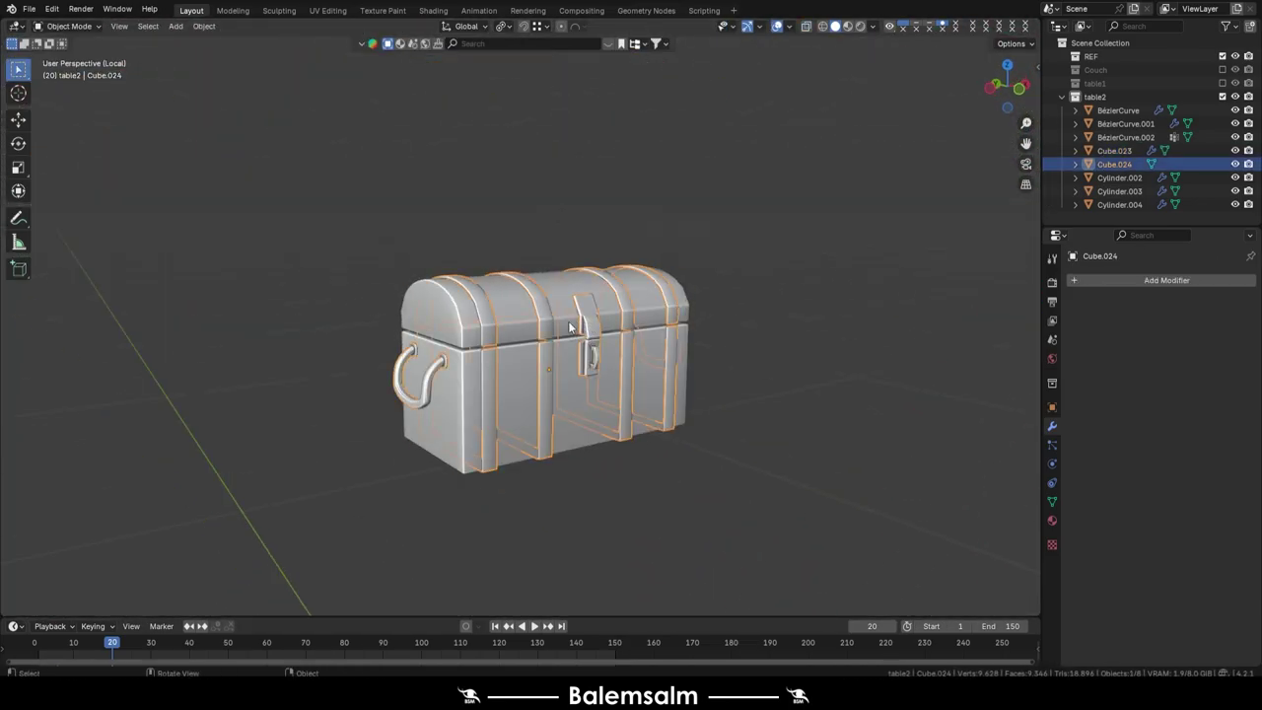
scroll(569, 328, up, 3)
shift+click(623, 294)
key(ctrl+j)
key(Tab)
key(Tab)
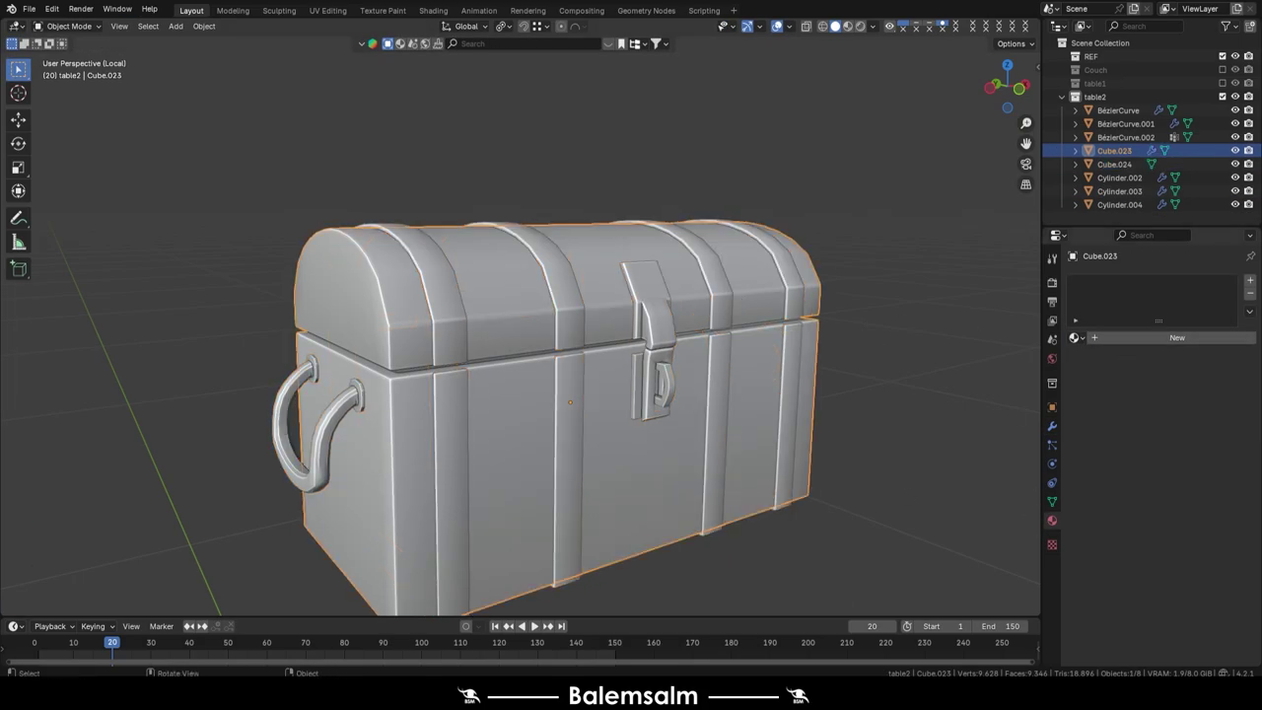
click(1108, 337)
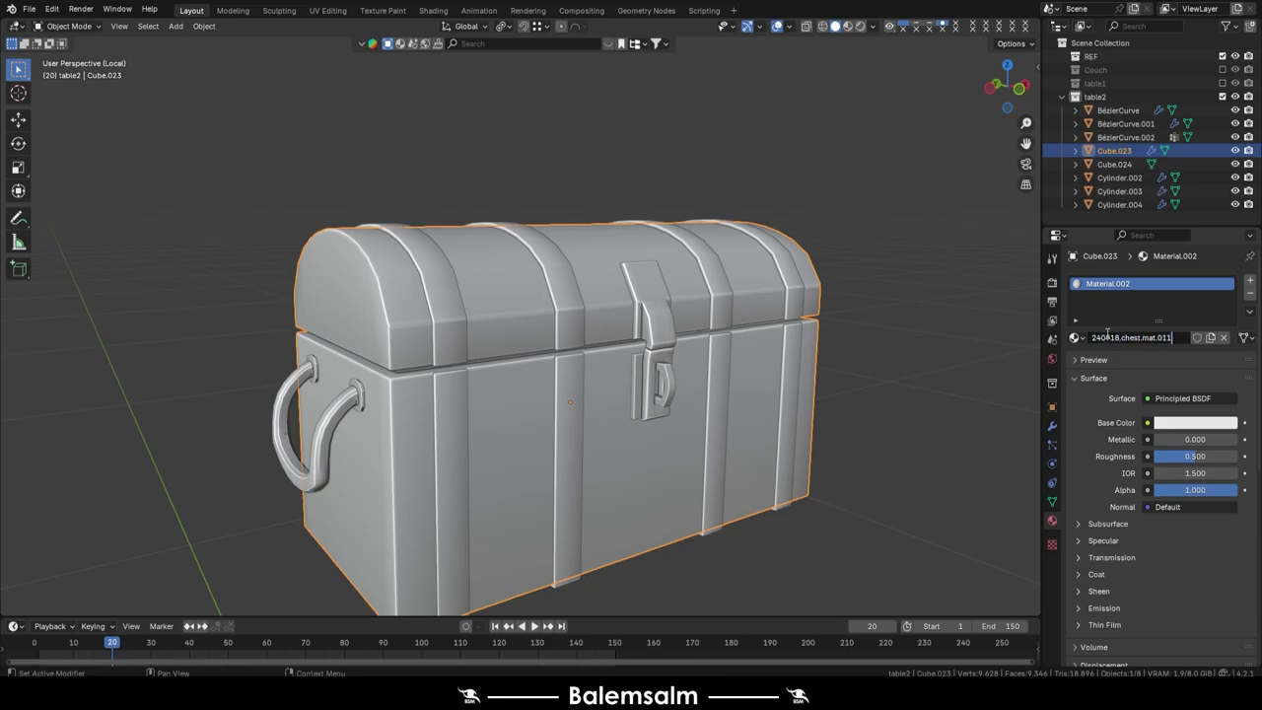
Step: Assign 240918.chest.mat.02 to the straps, join them into the chest body, and open UV Editing
click(712, 297)
click(1075, 337)
click(1133, 340)
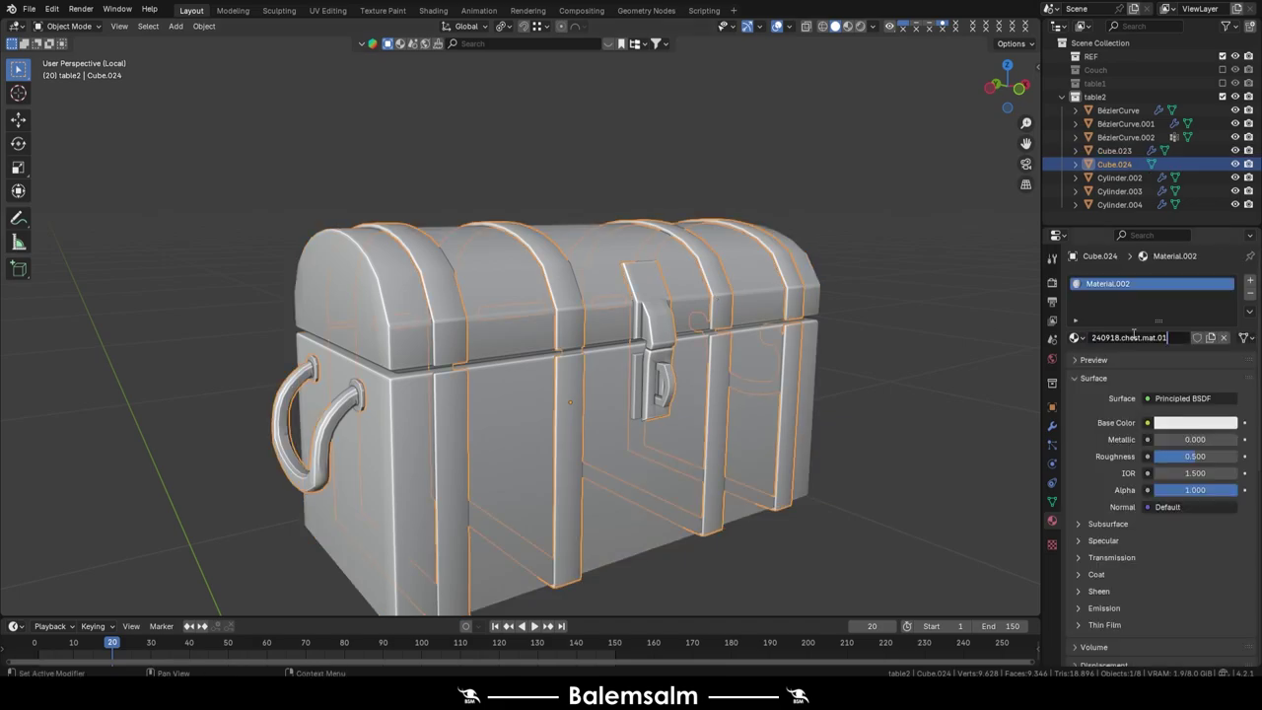
text(2)
shift+click(611, 299)
key(ctrl+j)
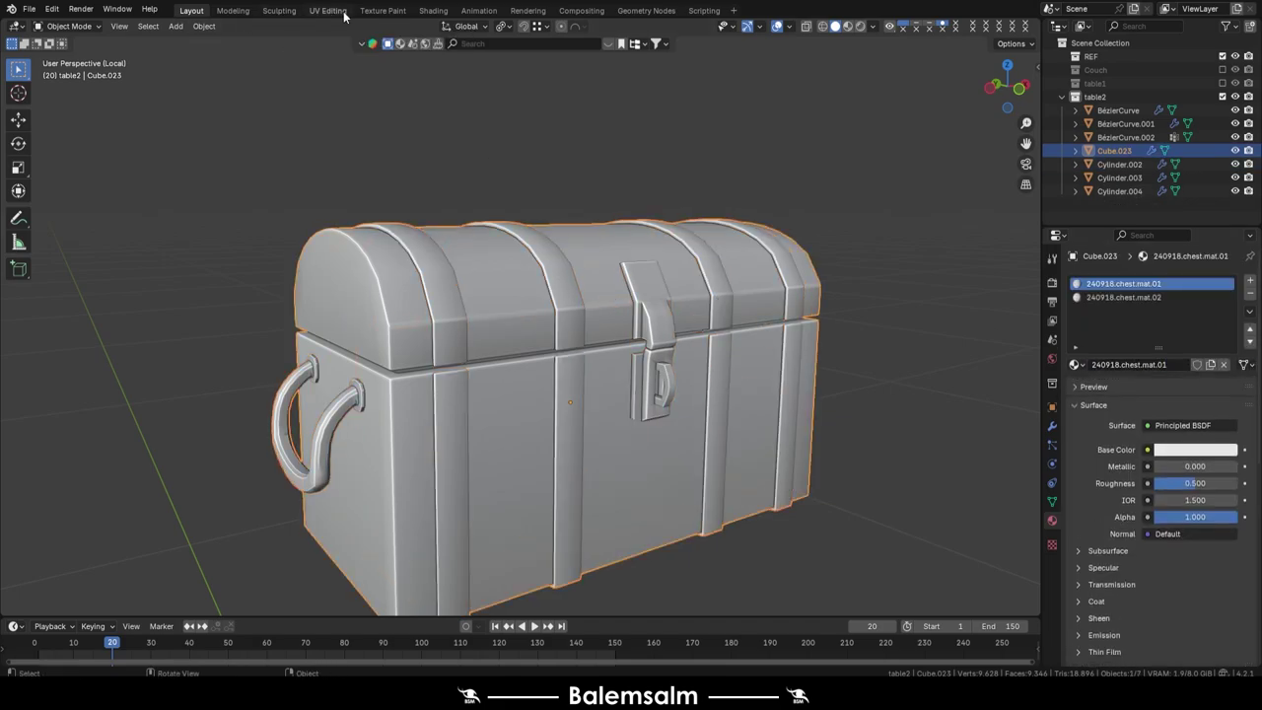
click(344, 12)
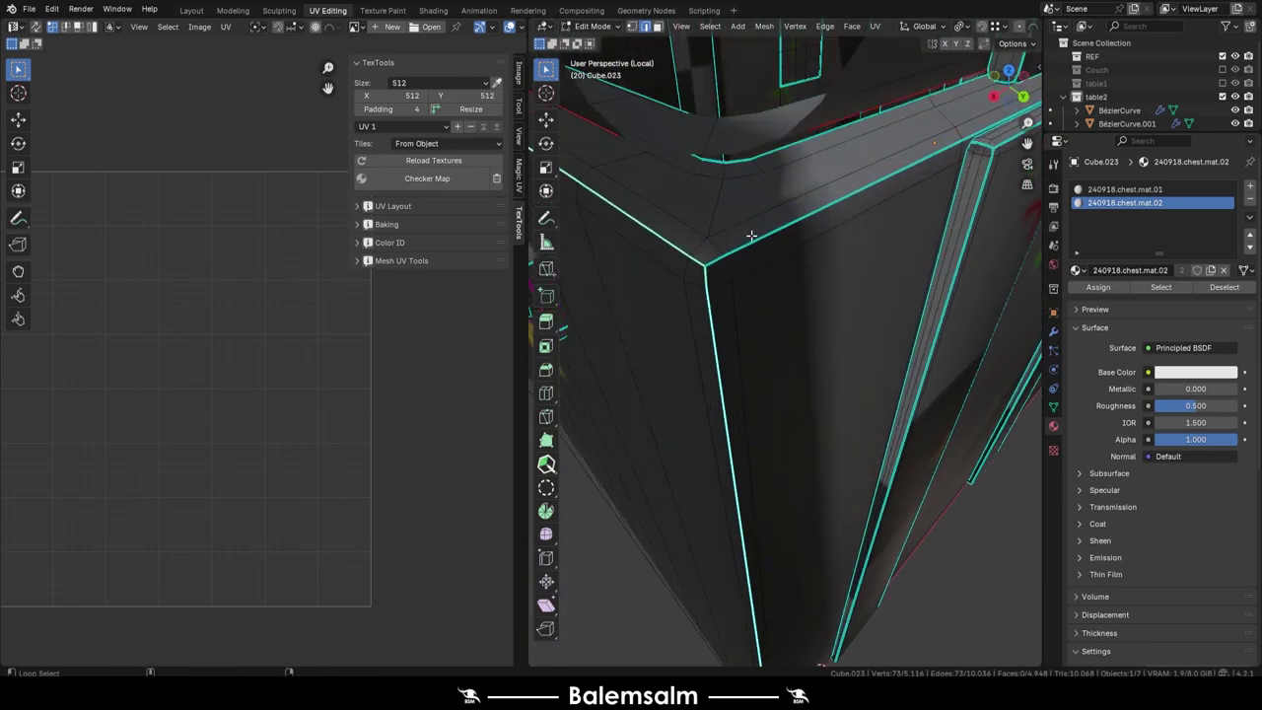
Step: Pick the chest's upper and bottom edge loops for UV seams
alt+click(927, 229)
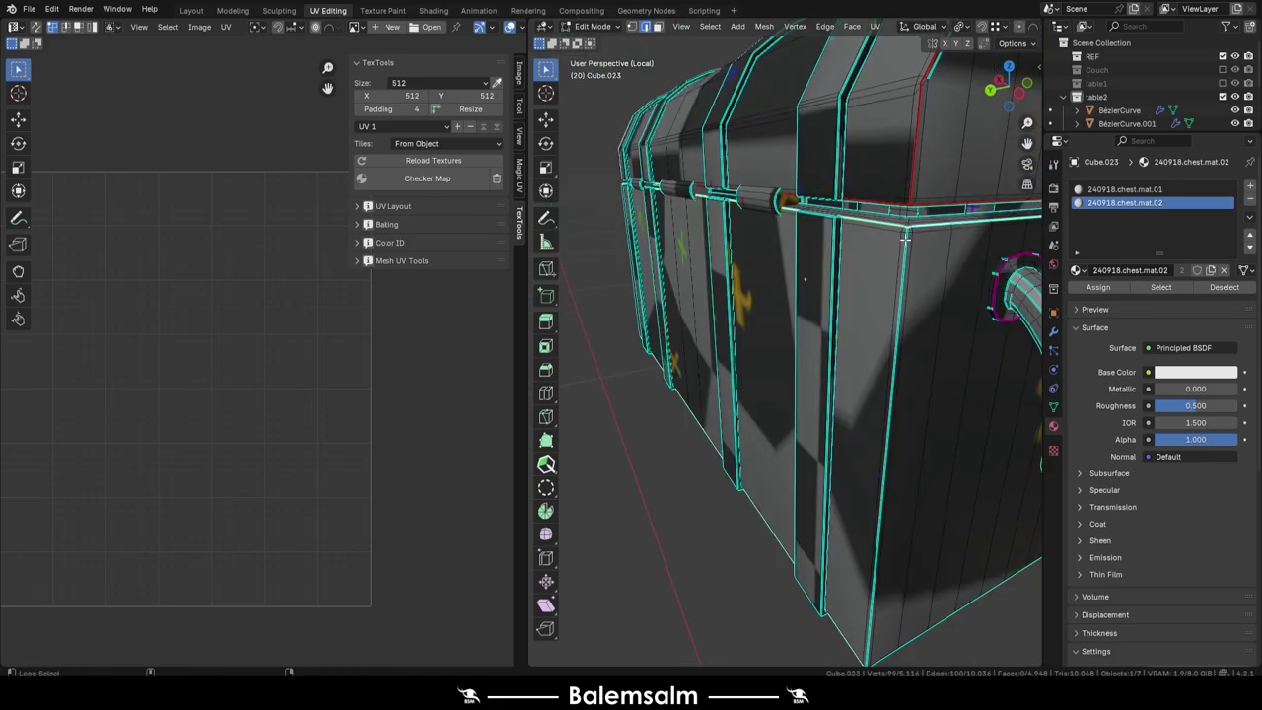
alt+shift+click(861, 469)
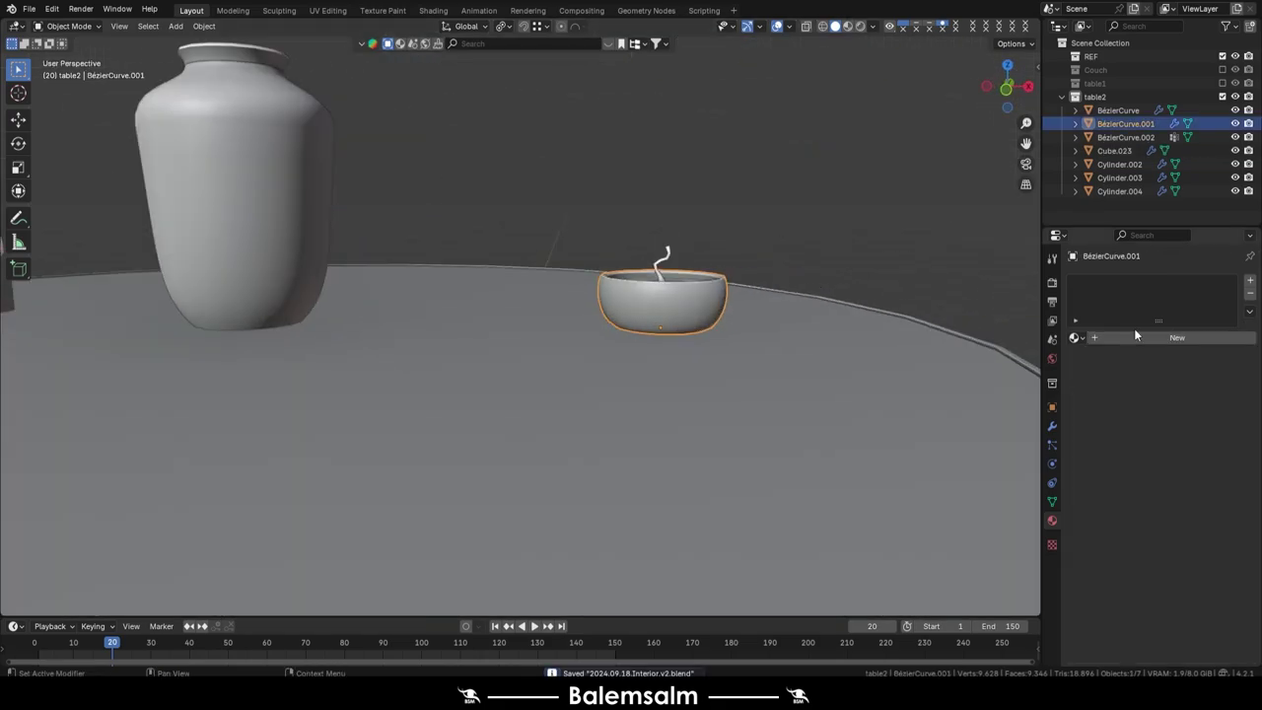
Step: Add a new candle material to the bowl and review its materials and modifiers in UV Editing
click(1135, 336)
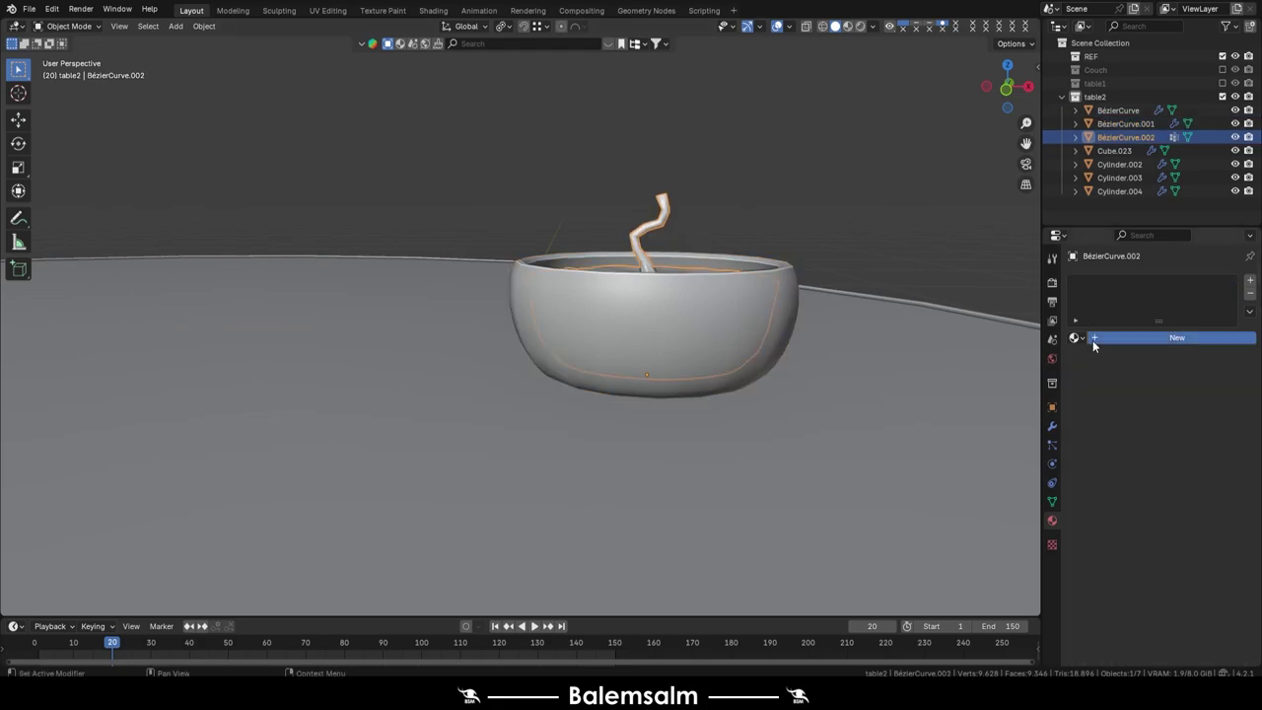
middle_drag(788, 268, 495, 148)
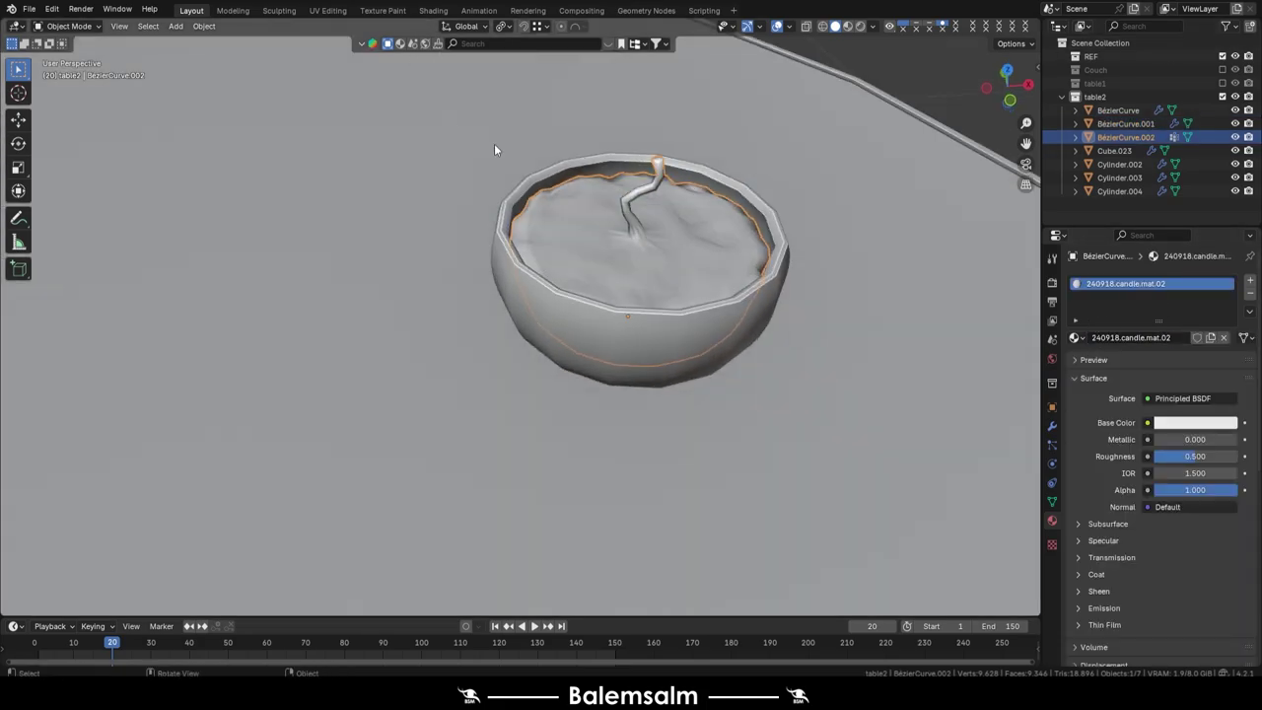
click(329, 11)
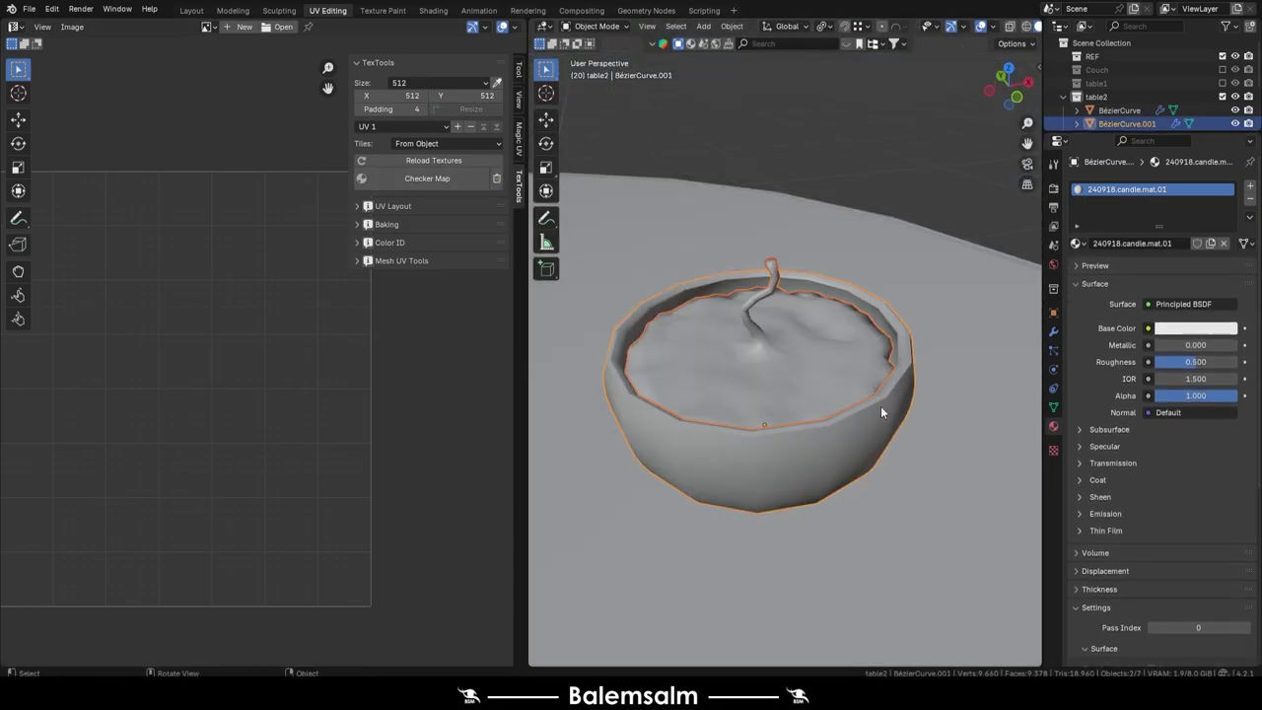
click(1052, 332)
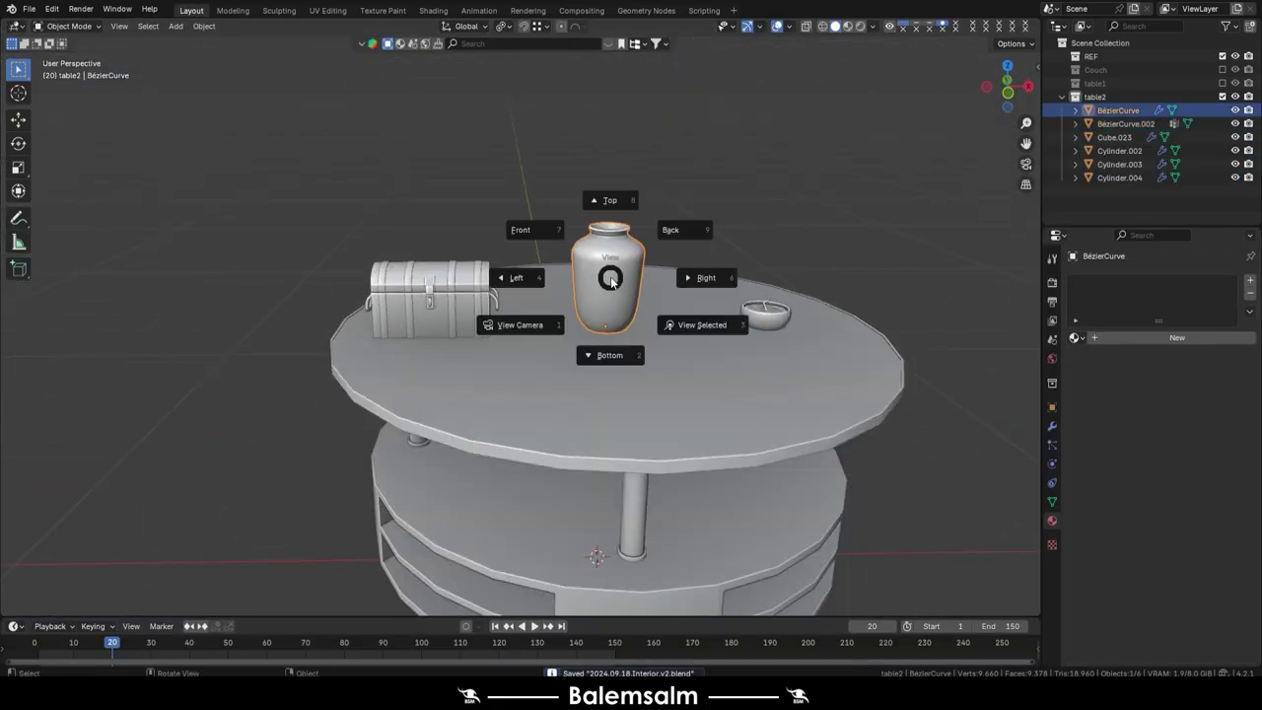
Step: Slide an item along X to a new spot on the round tabletop, then select the tabletop
key(g)
key(x)
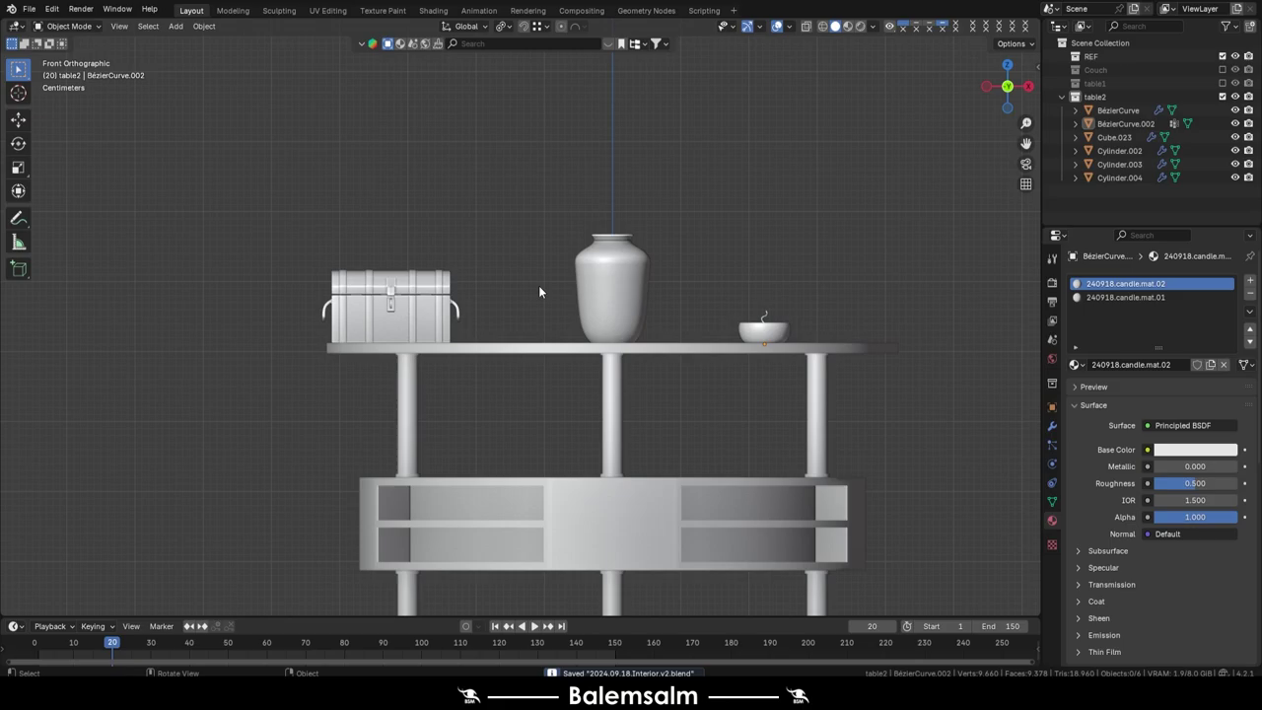
middle_drag(540, 286, 732, 333)
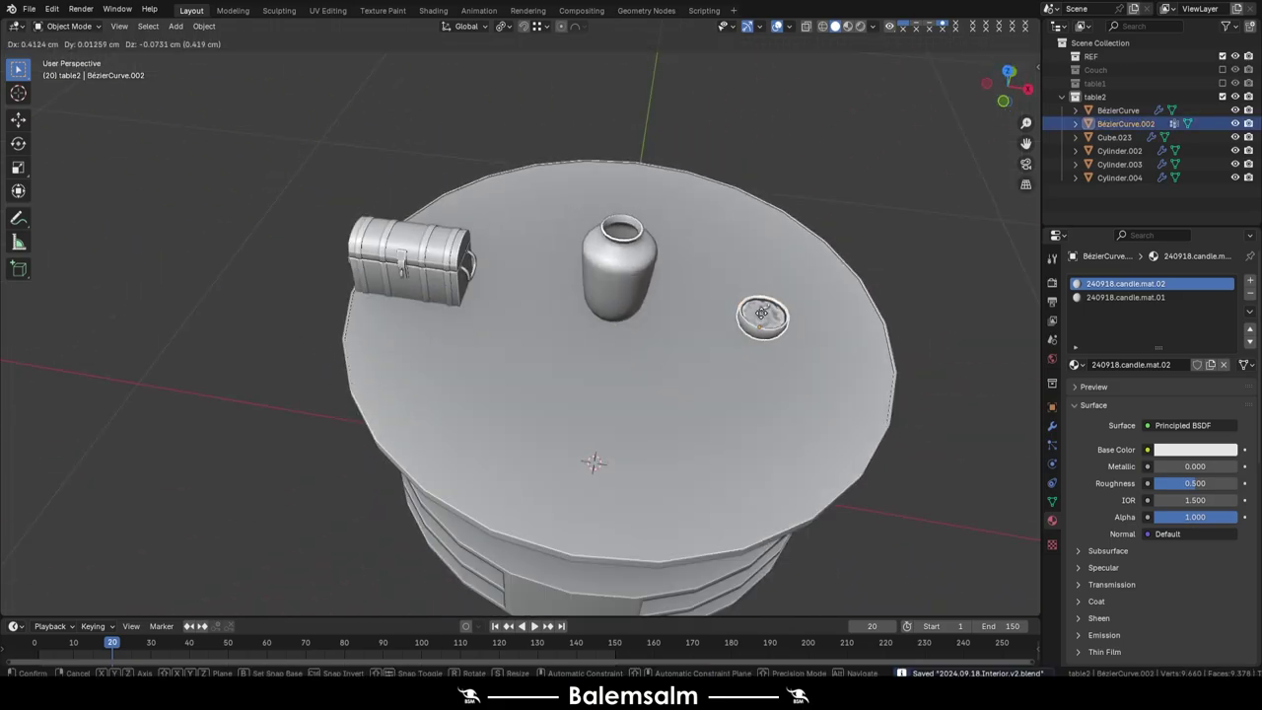
click(783, 317)
scroll(783, 317, down, 3)
click(748, 236)
mouse_move(798, 285)
middle_down()
mouse_move(748, 236)
mouse_move(750, 296)
middle_up()
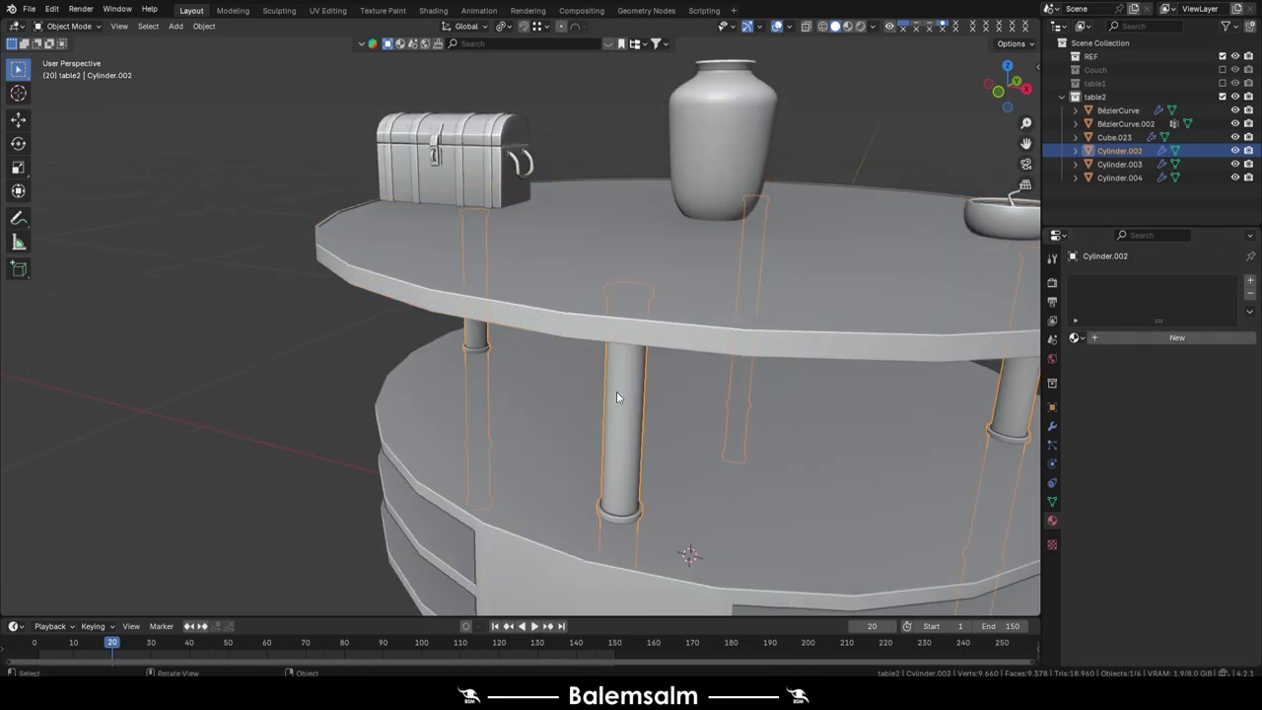
Step: Give the lower shelf body a new material named 240918.table2.mat.03
click(709, 348)
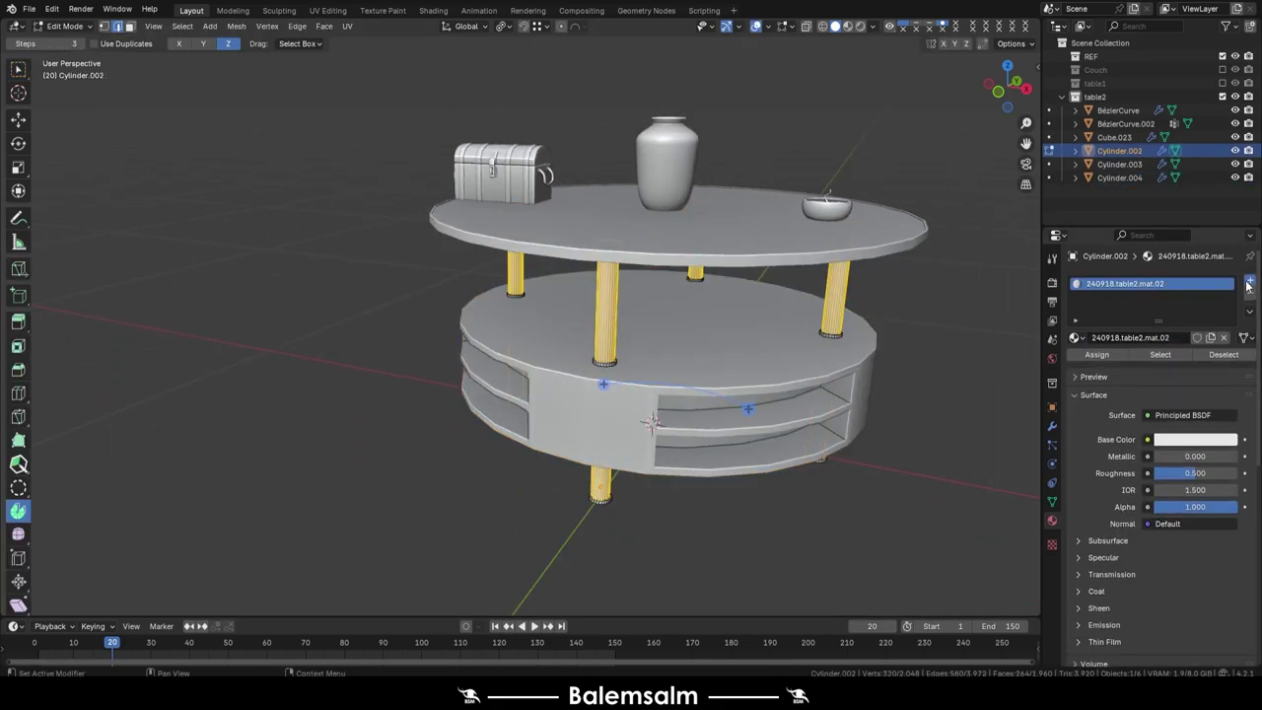
click(1249, 285)
double_click(1166, 364)
key(ctrl+v)
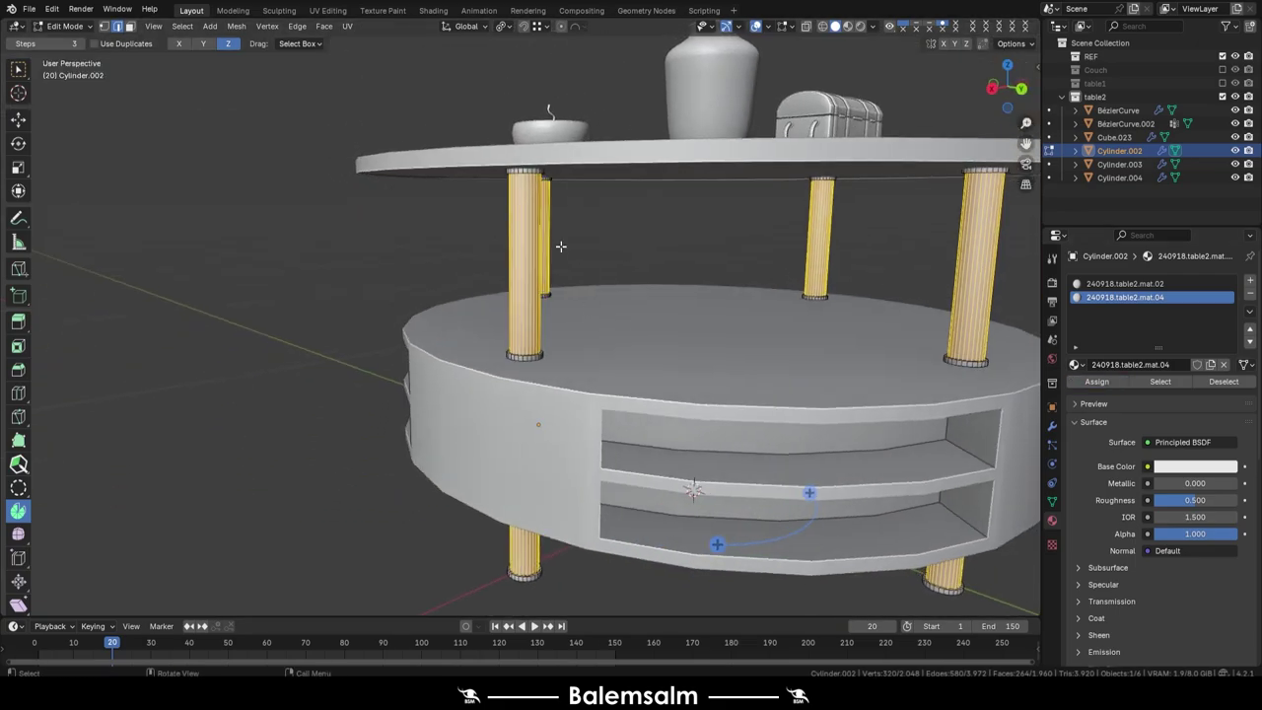
mouse_move(561, 245)
middle_down()
mouse_move(628, 225)
mouse_move(802, 248)
mouse_move(507, 237)
mouse_move(434, 248)
mouse_move(338, 200)
mouse_move(727, 324)
mouse_move(465, 183)
middle_up()
scroll(726, 324, up, 5)
key(Tab)
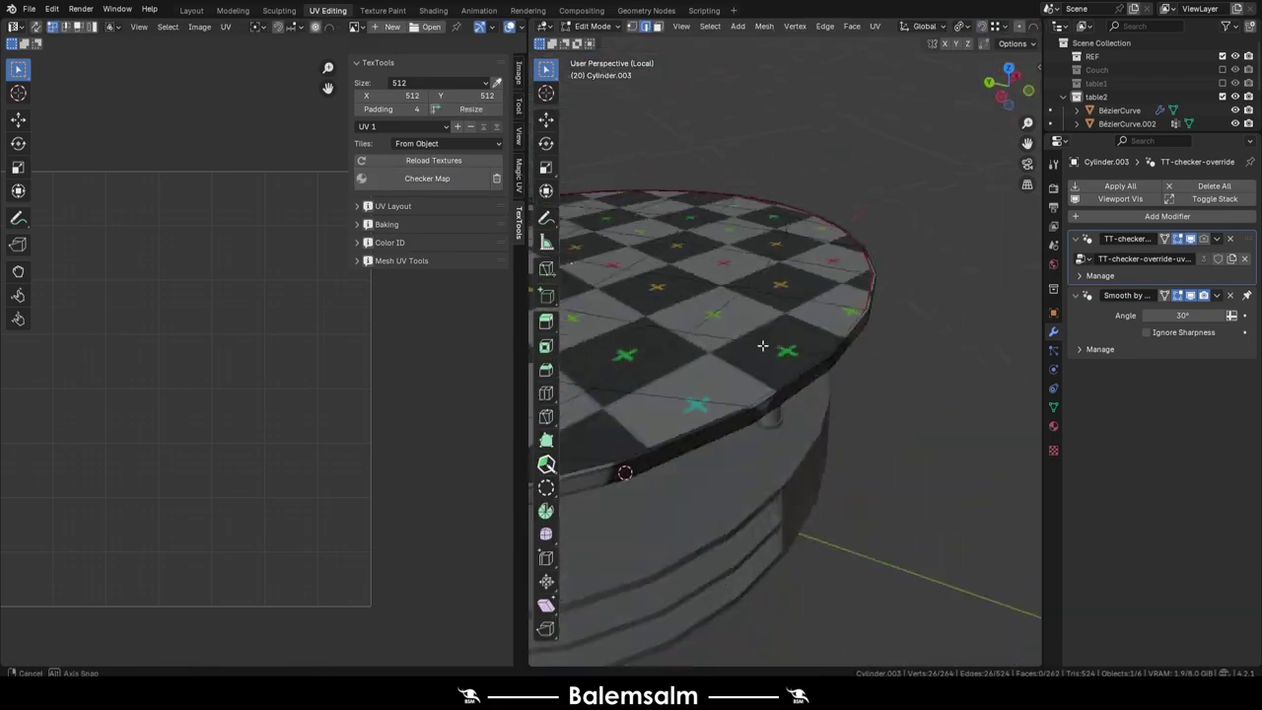
Step: Add a material slot for the tabletop rim named 240918.table2.mat.05
key(l)
click(1053, 426)
click(1250, 185)
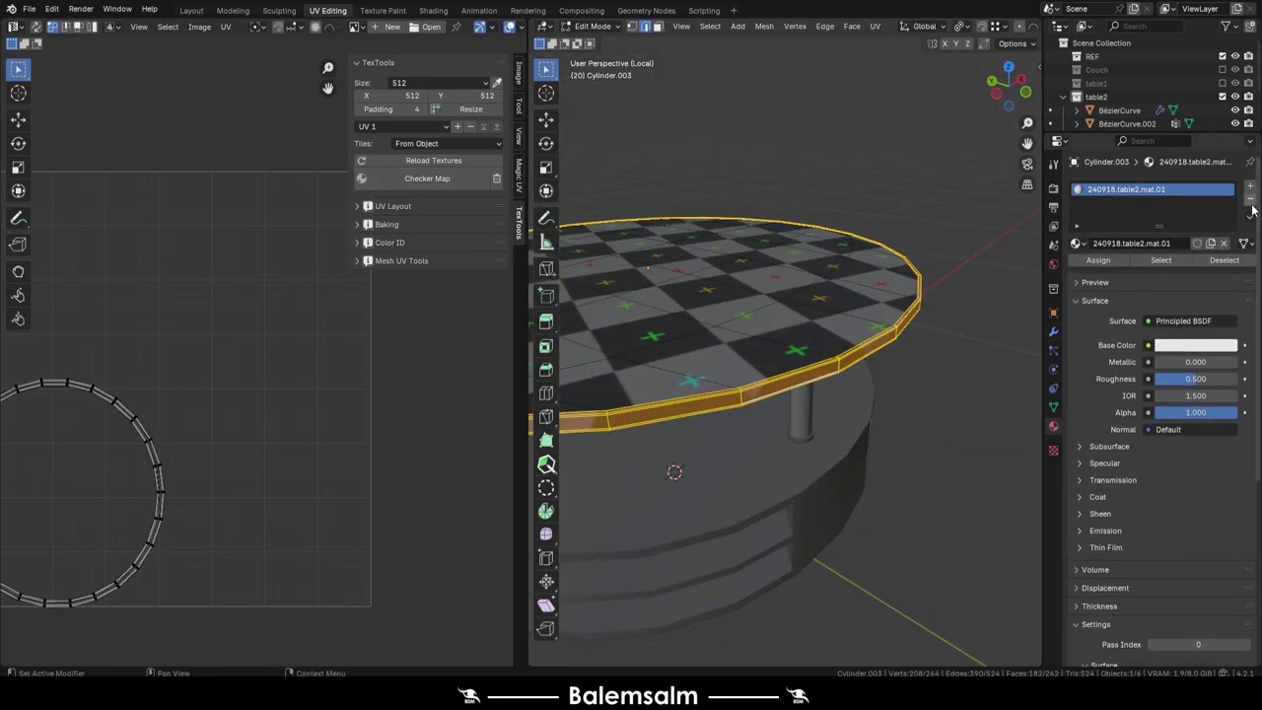
double_click(1145, 269)
key(Return)
mouse_move(710, 296)
middle_down()
mouse_move(741, 327)
mouse_move(840, 332)
mouse_move(896, 394)
middle_up()
Step: Assign material 240918.table2.mat.02 to the table's columns
key(alt+a)
key(l)
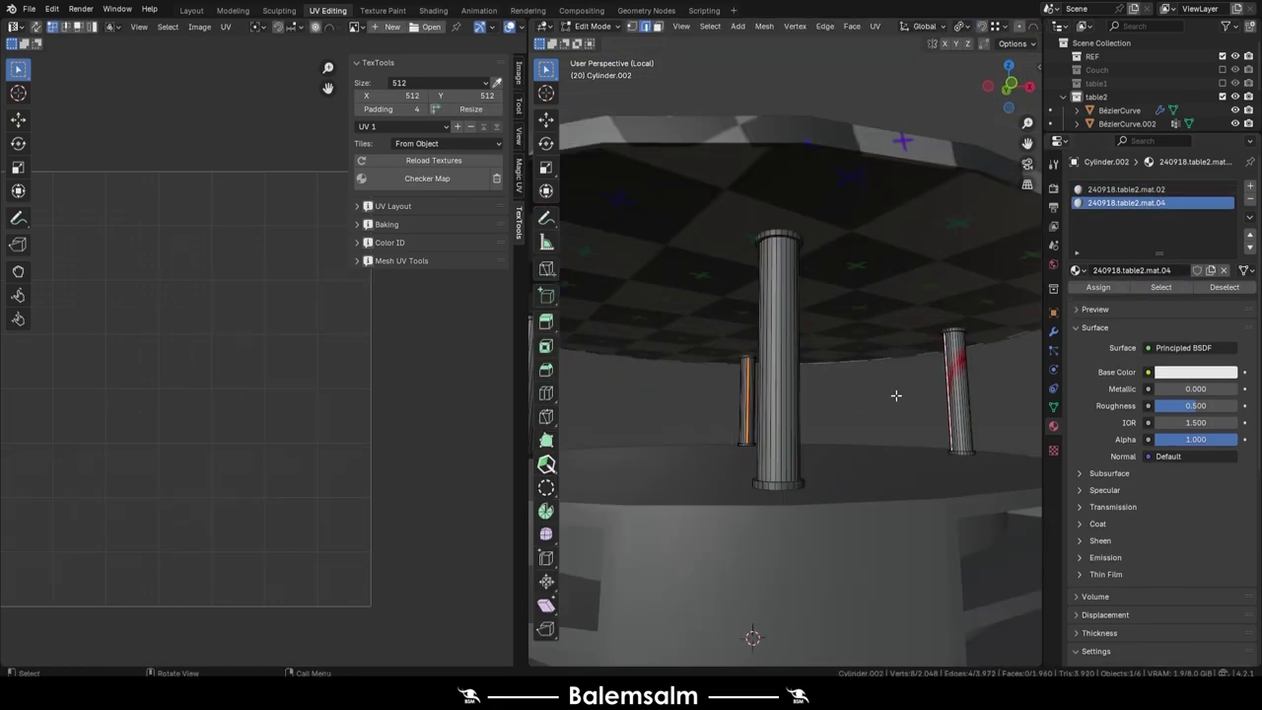
key(a)
key(alt+a)
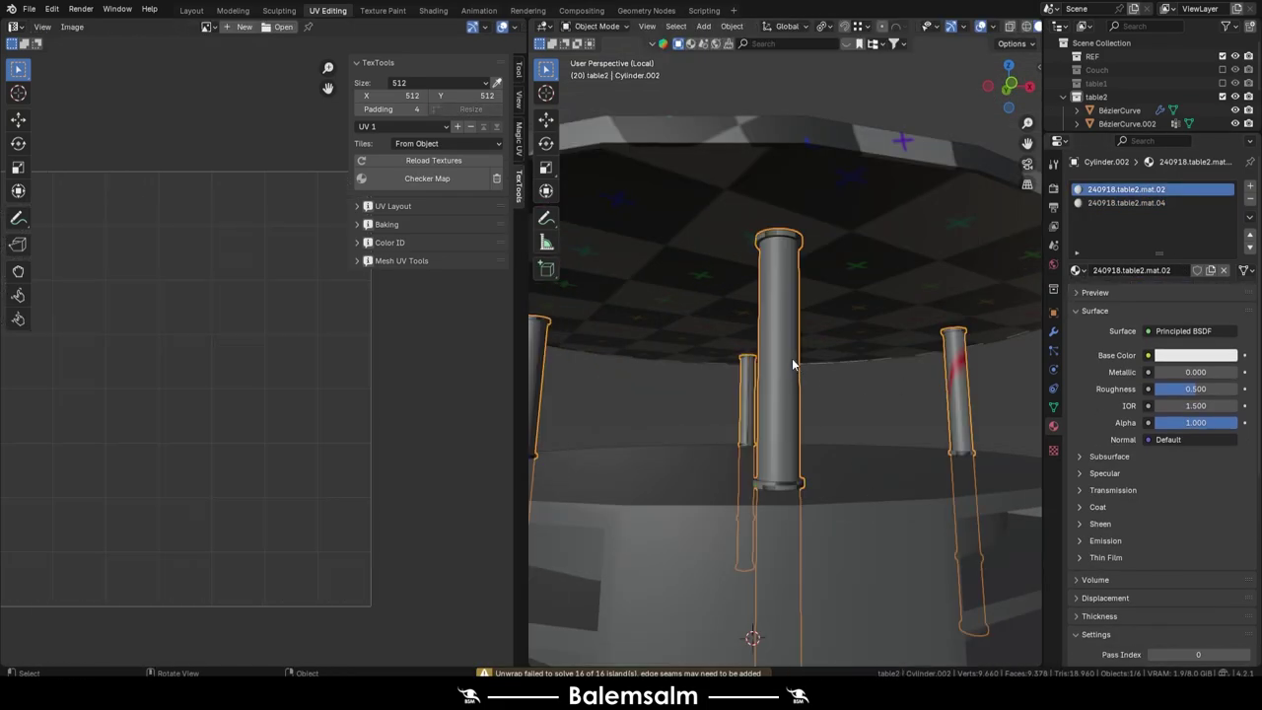
click(1144, 203)
mouse_move(938, 324)
middle_down()
mouse_move(936, 236)
mouse_move(938, 276)
middle_up()
key(Tab)
Step: Unwrap the UVs of the table base
mouse_move(826, 344)
middle_down()
mouse_move(821, 313)
mouse_move(775, 324)
middle_up()
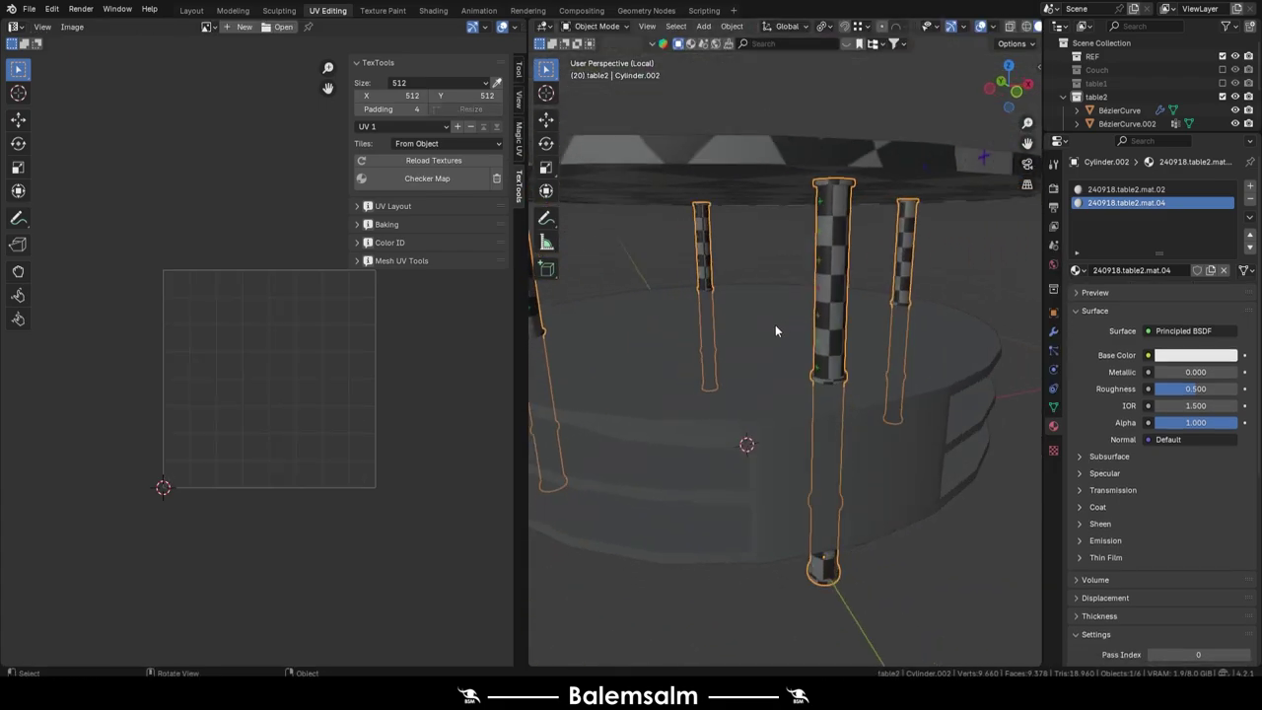
click(775, 325)
key(Tab)
key(u)
click(873, 275)
key(Tab)
middle_drag(844, 403, 838, 326)
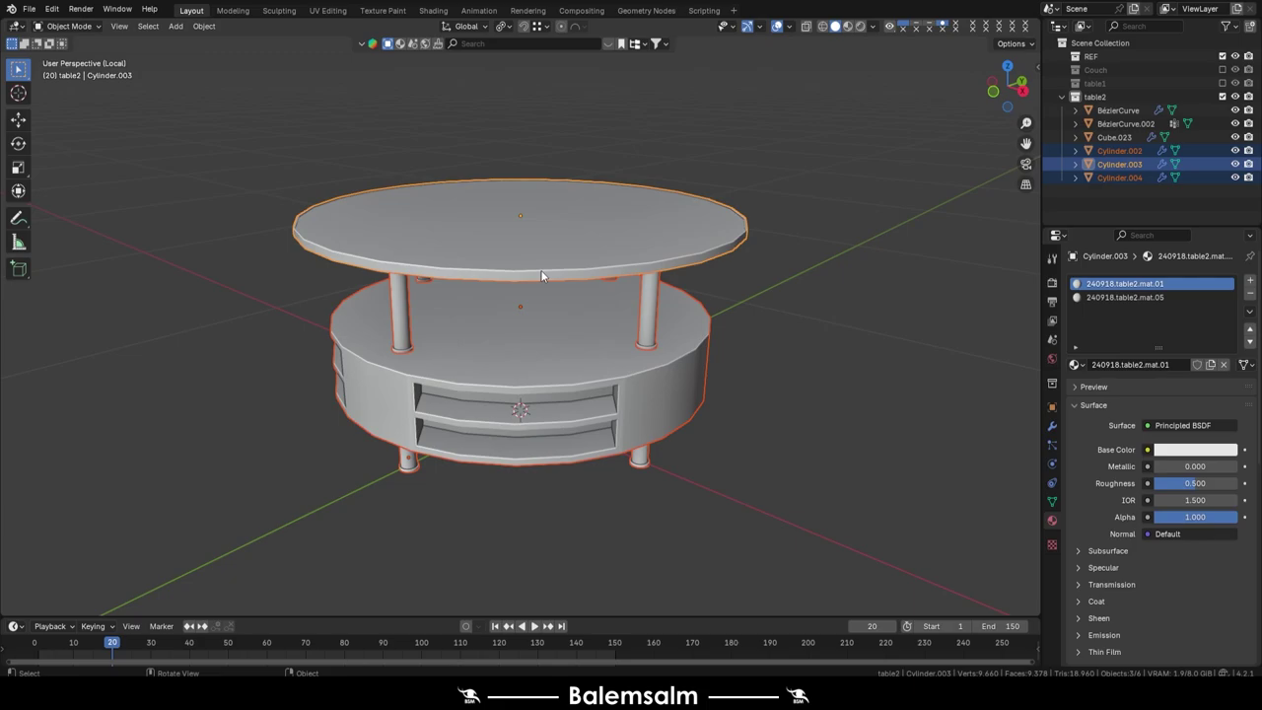
Step: Join the columns and base into the tabletop object, clear the checker preview, and save
key(ctrl+j)
scroll(595, 250, down, 2)
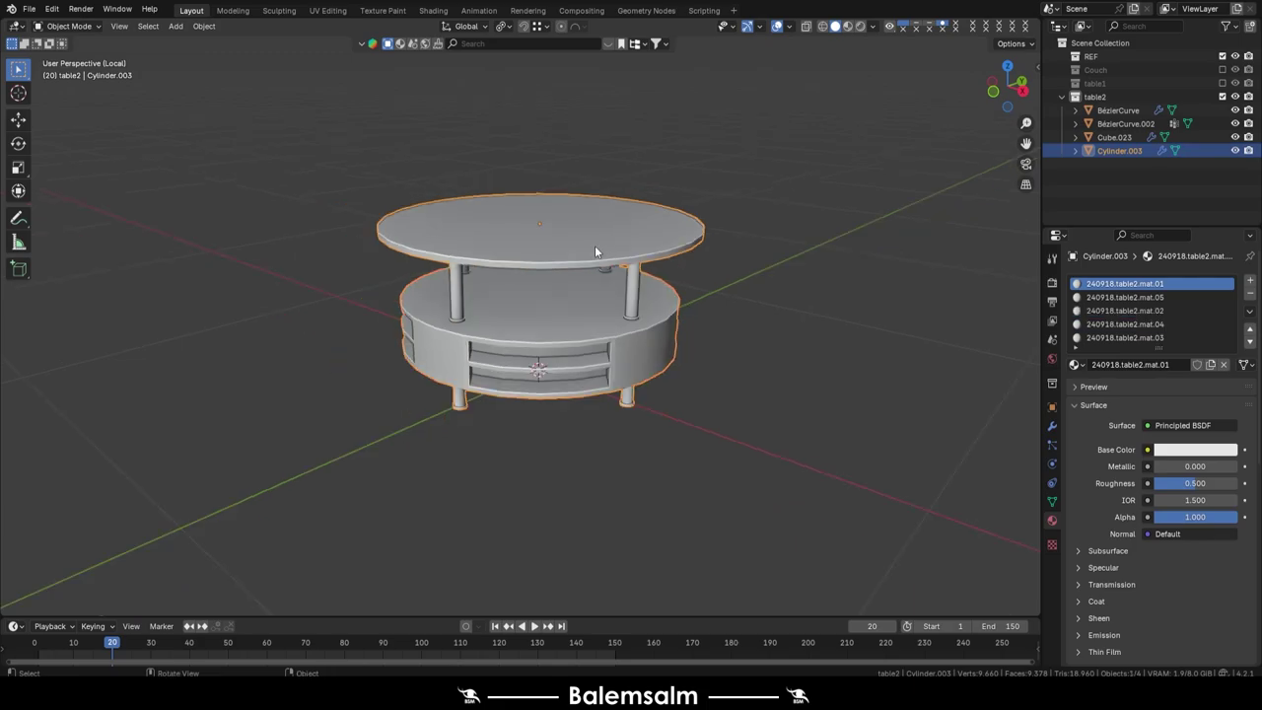
click(338, 13)
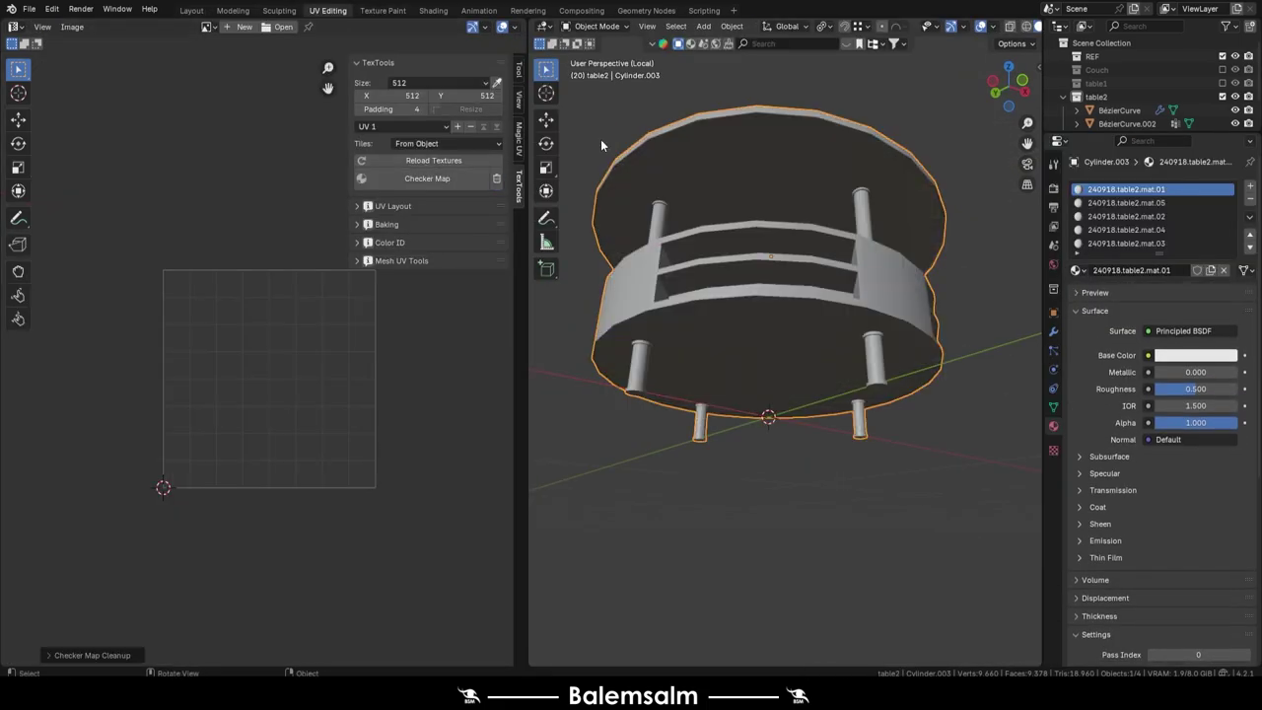
key(ctrl+s)
mouse_move(587, 312)
middle_down()
mouse_move(709, 335)
mouse_move(382, 220)
middle_up()
Step: Show the Couch collection and select all the table2 objects
key(KP_Divide)
scroll(381, 219, down, 3)
click(1223, 69)
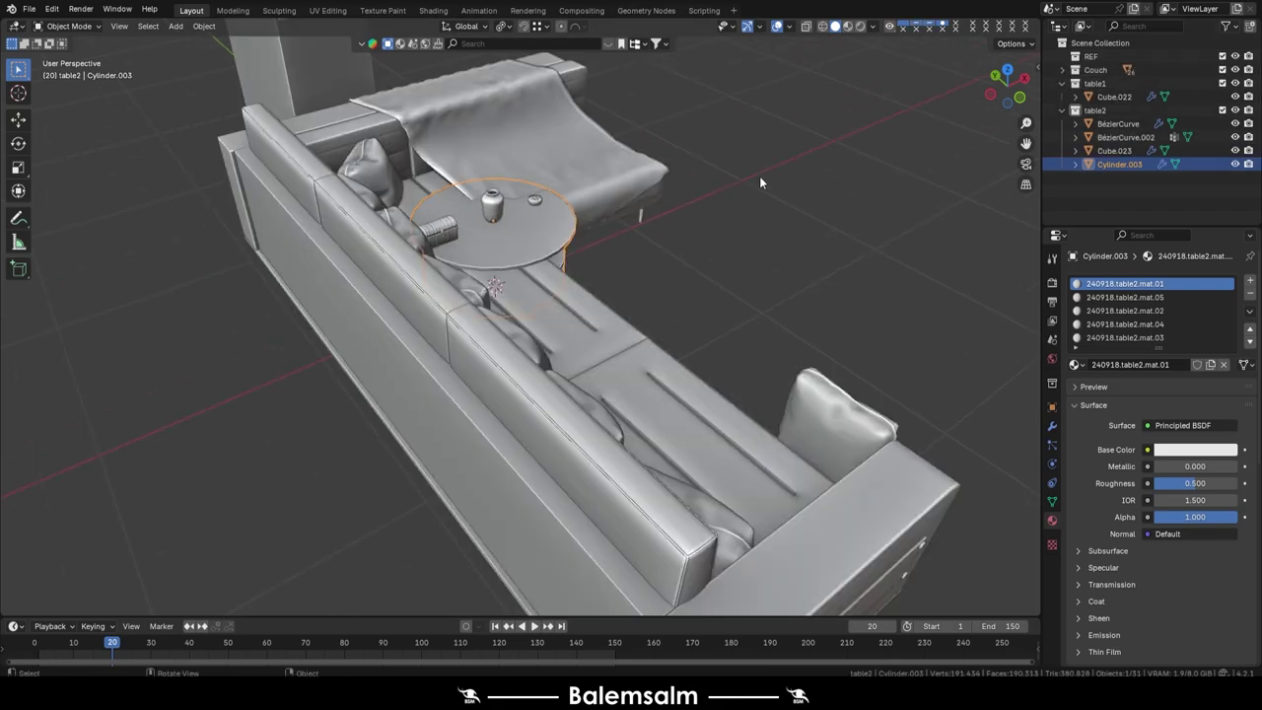
right_click(1094, 109)
click(976, 215)
Step: Move the table group along X into place beside the couch and save the file
key(g)
key(x)
key(Return)
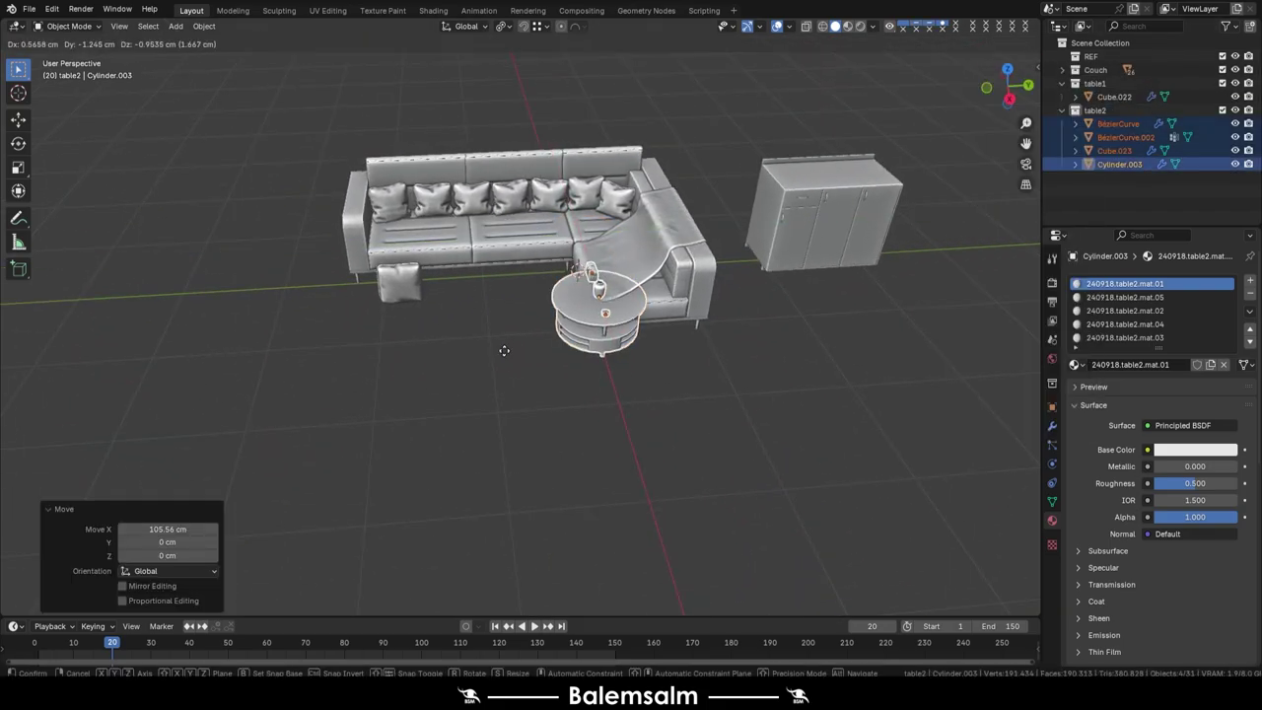
key(KP_7)
key(g)
click(529, 287)
middle_drag(530, 287, 530, 167)
click(532, 193)
key(grave)
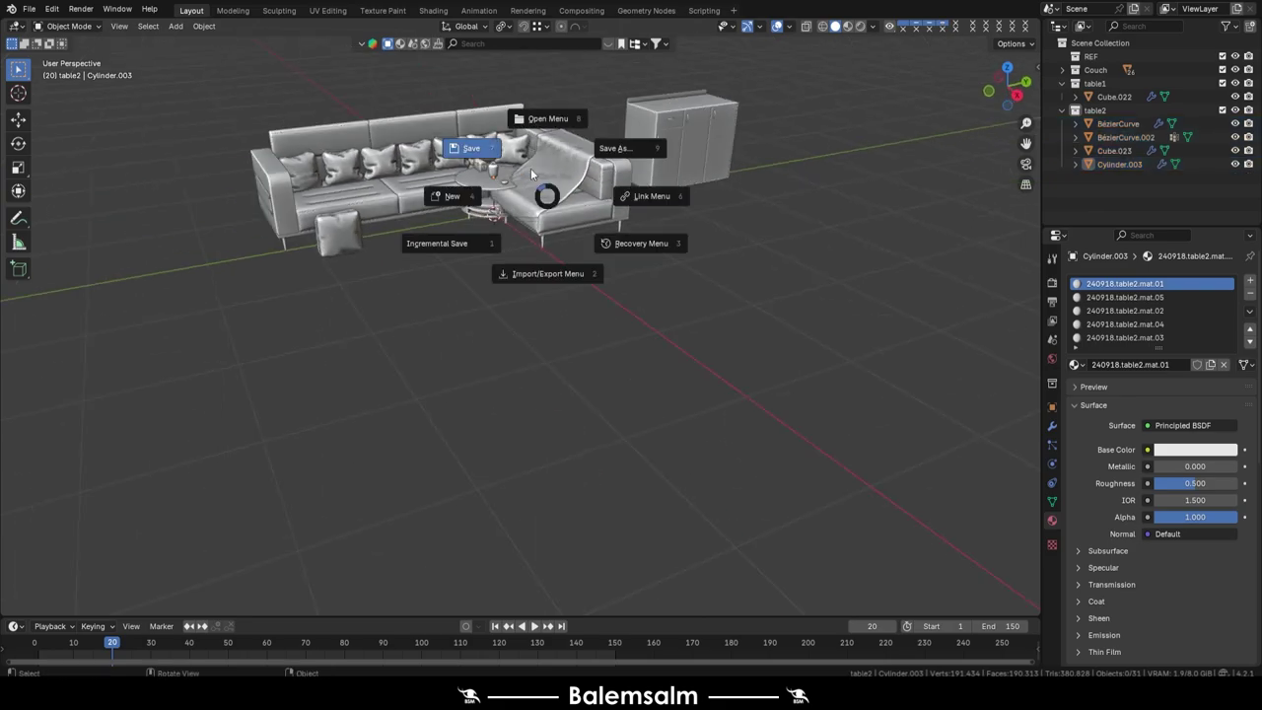
key(ctrl+s)
Step: Inspect the chaise drape, sofa back and left sofa arm, saving the file again
scroll(554, 180, up, 3)
click(641, 296)
mouse_move(879, 180)
middle_down()
mouse_move(636, 327)
mouse_move(582, 441)
mouse_move(654, 367)
middle_up()
key(ctrl+s)
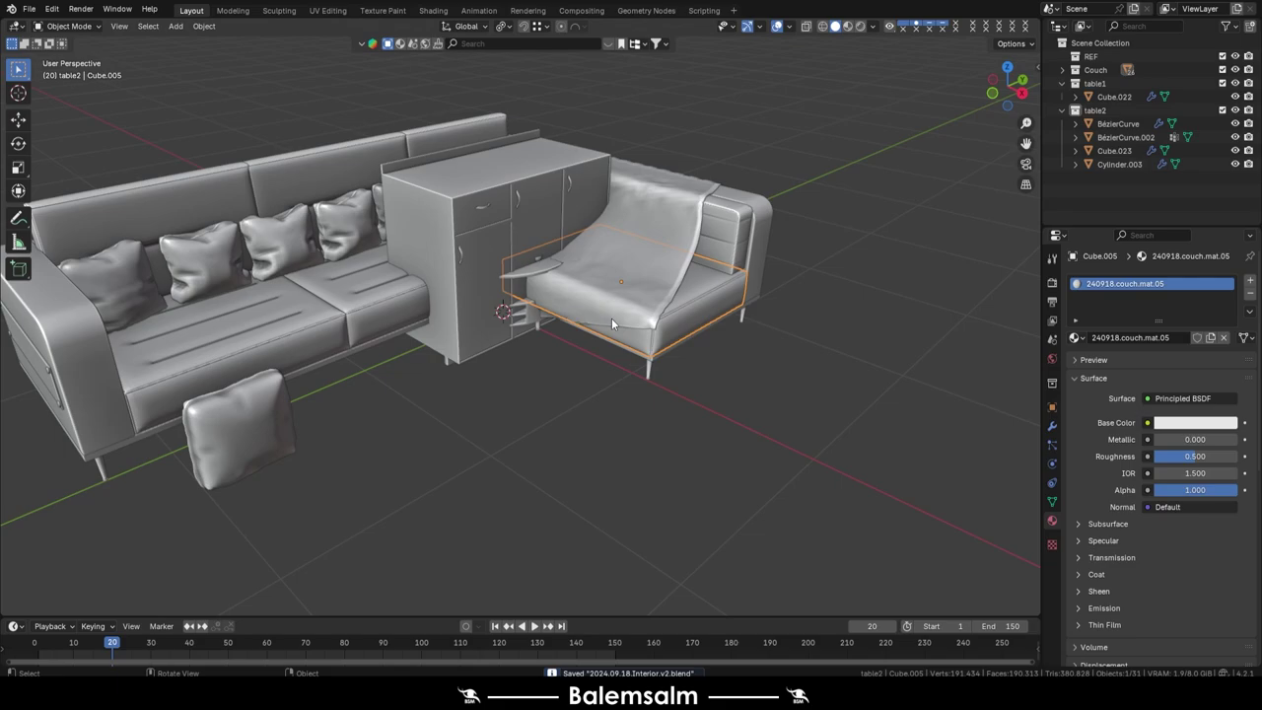
click(368, 348)
mouse_move(349, 299)
middle_down()
mouse_move(490, 254)
mouse_move(346, 313)
mouse_move(417, 322)
mouse_move(364, 239)
mouse_move(205, 177)
mouse_move(319, 236)
mouse_move(544, 237)
mouse_move(493, 218)
mouse_move(640, 309)
middle_up()
click(209, 198)
key(grave)
key(ctrl+s)
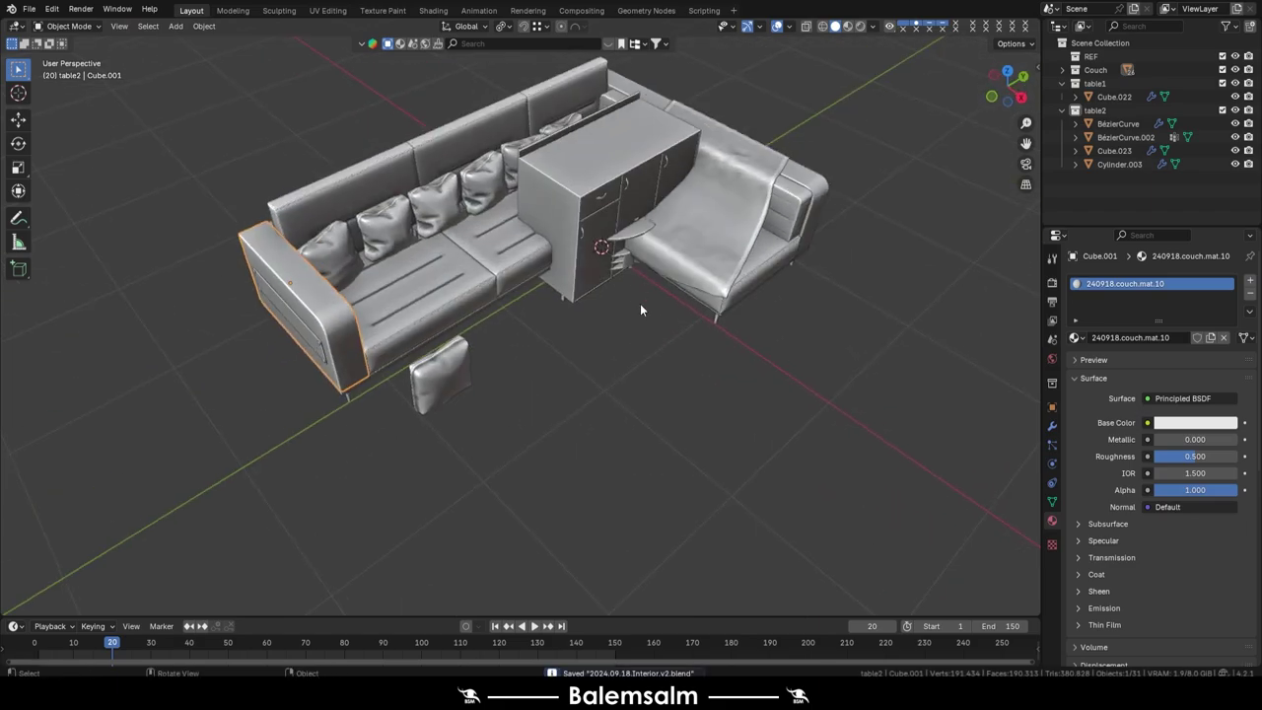
Step: Add a new cube at the world origin, seen from the sofa's rear
mouse_move(643, 244)
middle_down()
mouse_move(441, 260)
mouse_move(601, 216)
mouse_move(591, 172)
middle_up()
scroll(600, 216, up, 3)
scroll(601, 216, down, 3)
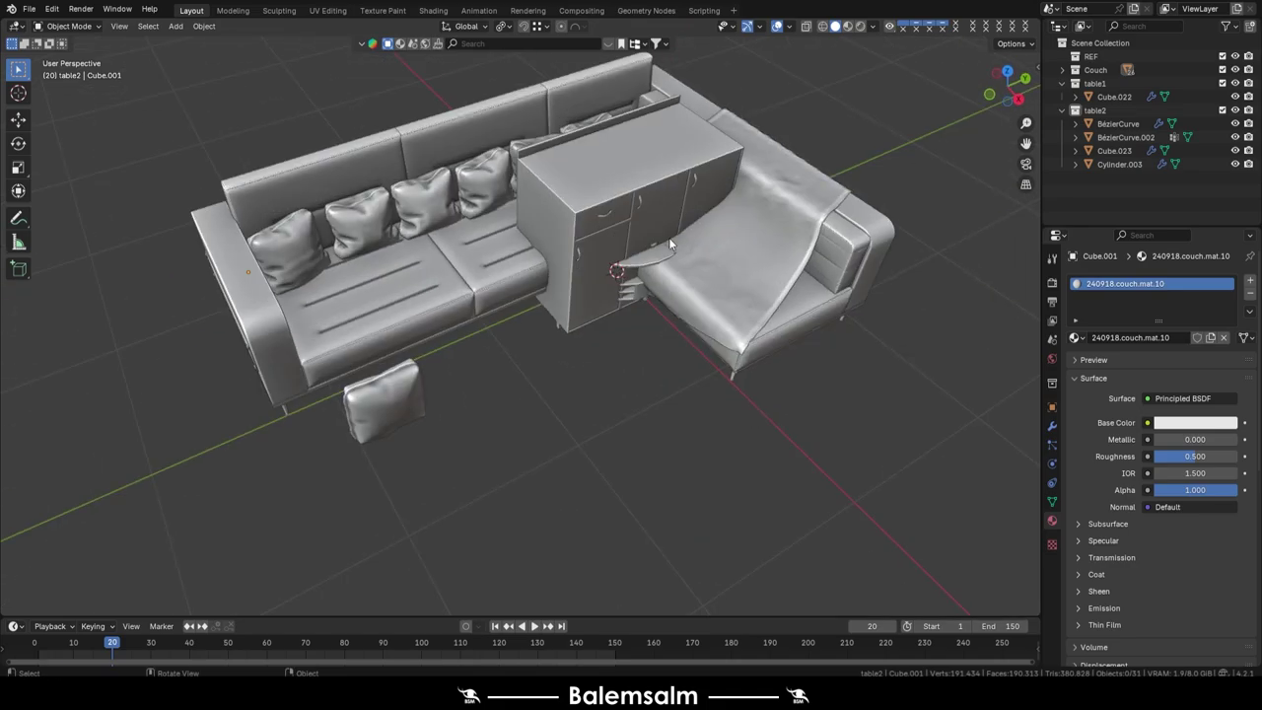
scroll(590, 172, up, 3)
scroll(593, 225, down, 2)
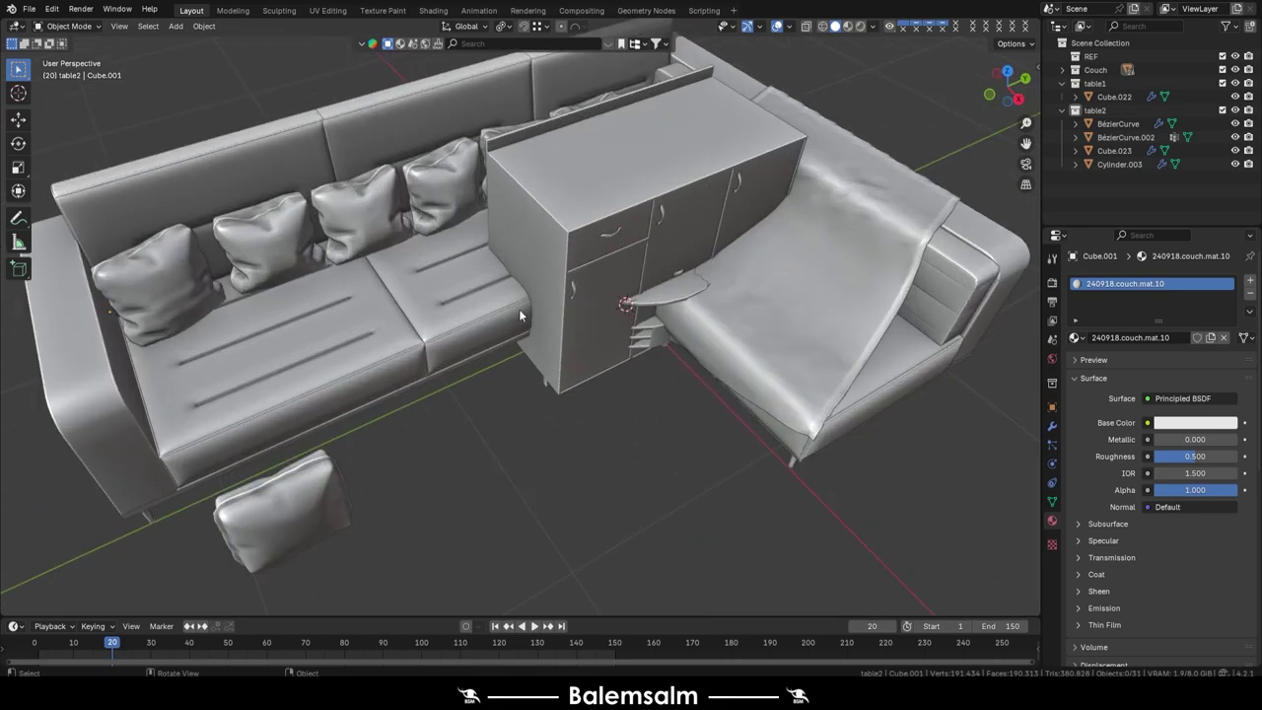
scroll(549, 226, down, 2)
mouse_move(599, 277)
middle_down()
mouse_move(361, 260)
mouse_move(565, 221)
mouse_move(652, 230)
mouse_move(591, 276)
middle_up()
key(shift+a)
click(709, 243)
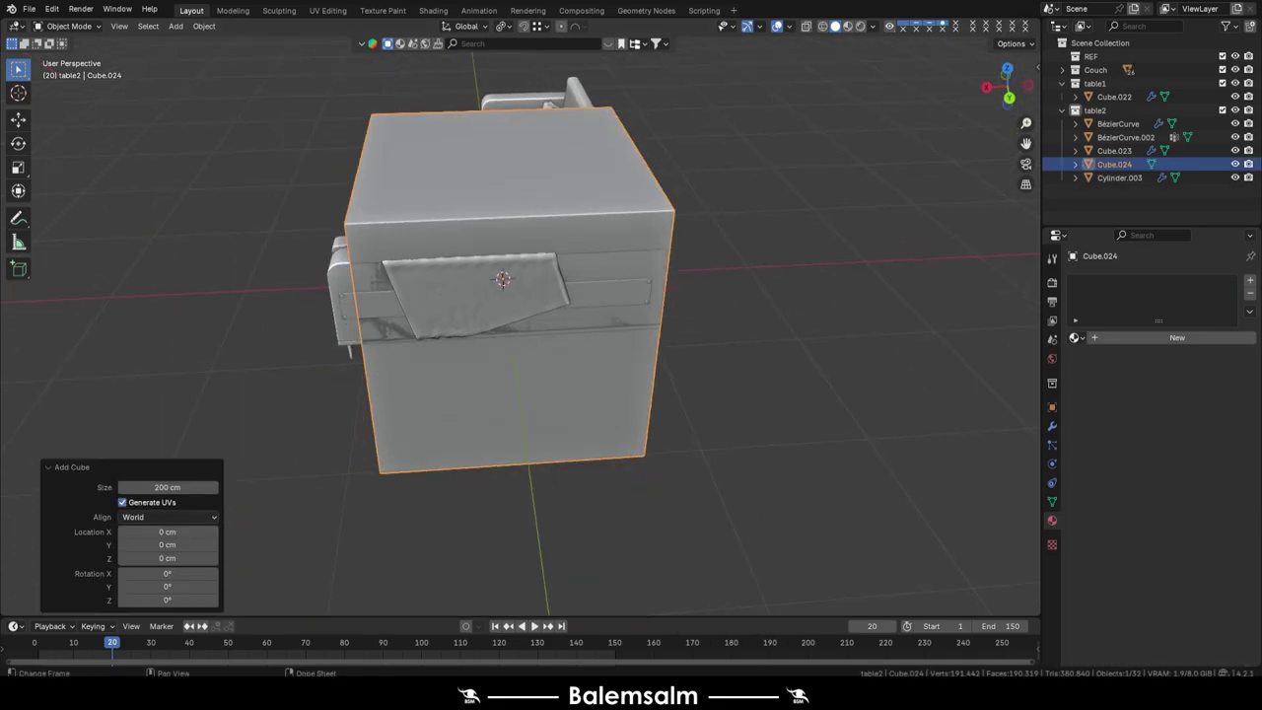
Step: Scale the cube in Edit Mode into a thin box at the sofa's corner
key(Tab)
key(s)
key(x)
key(Return)
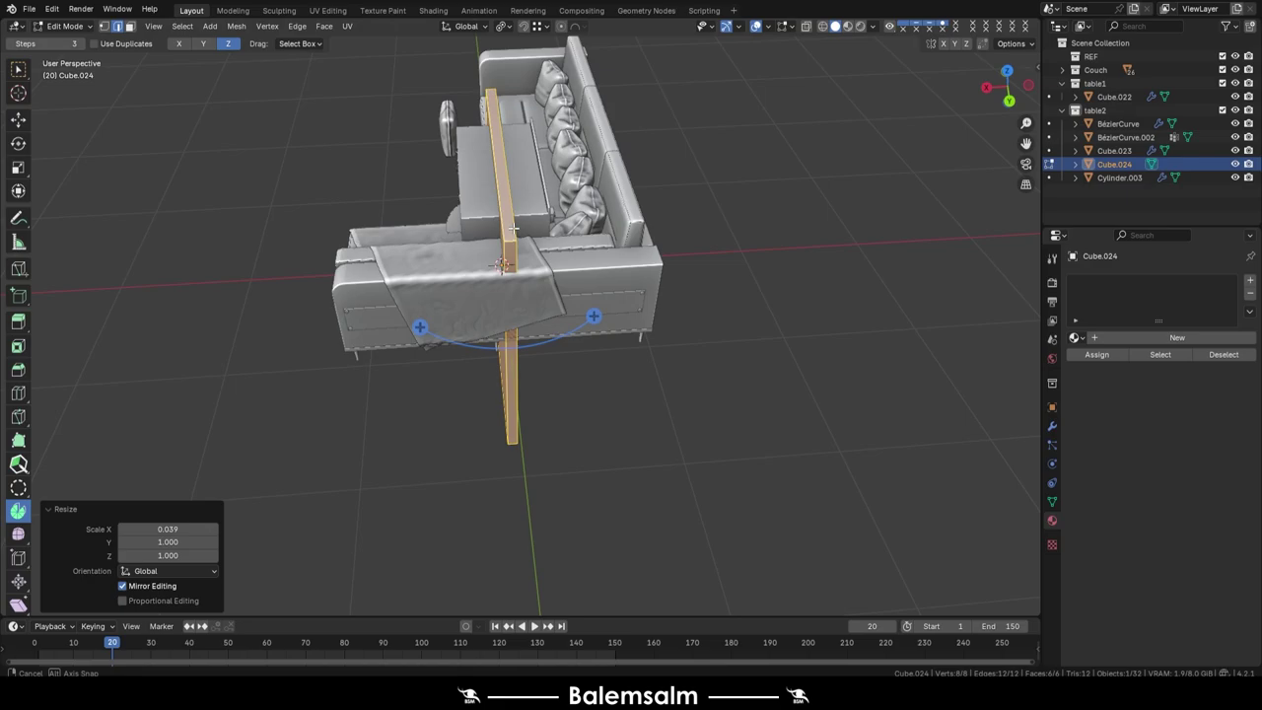
middle_drag(553, 217, 586, 210)
key(KP_1)
key(KP_3)
key(s)
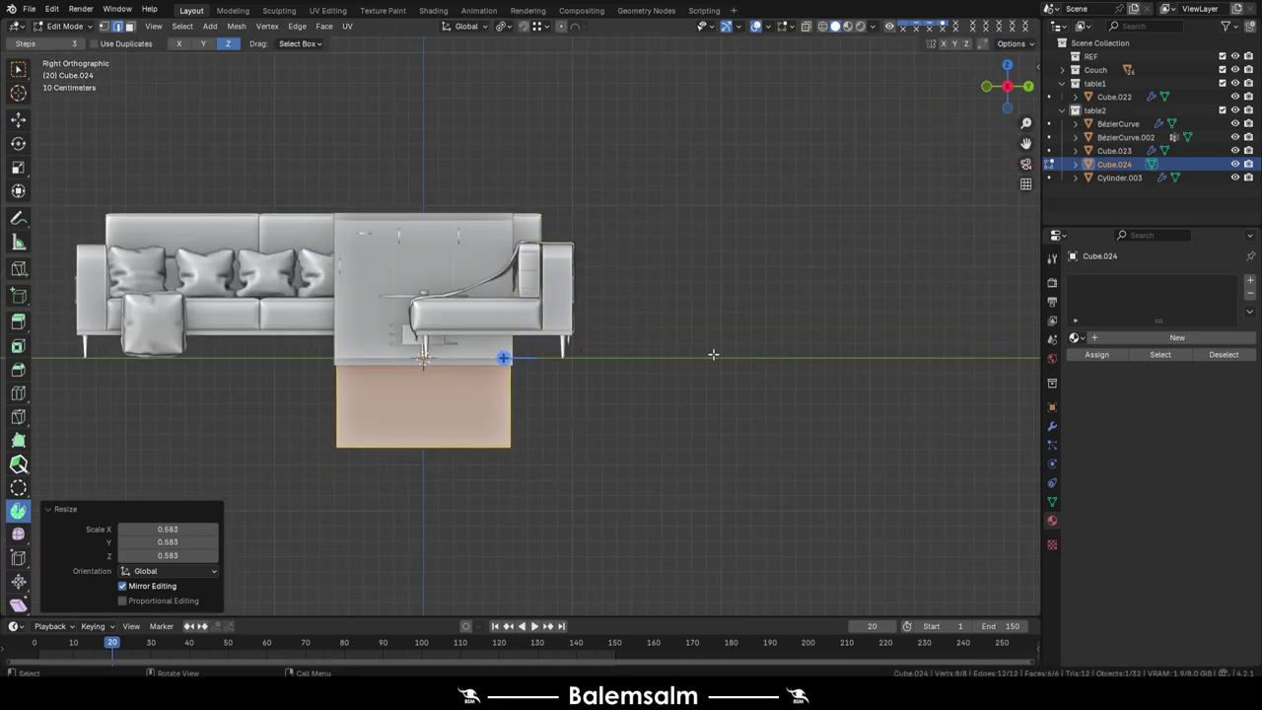
key(s)
key(Return)
Step: Give the box material 240918.chart.mat.01 and subdivide its faces with one cut
key(Tab)
scroll(599, 369, down, 1)
click(1177, 337)
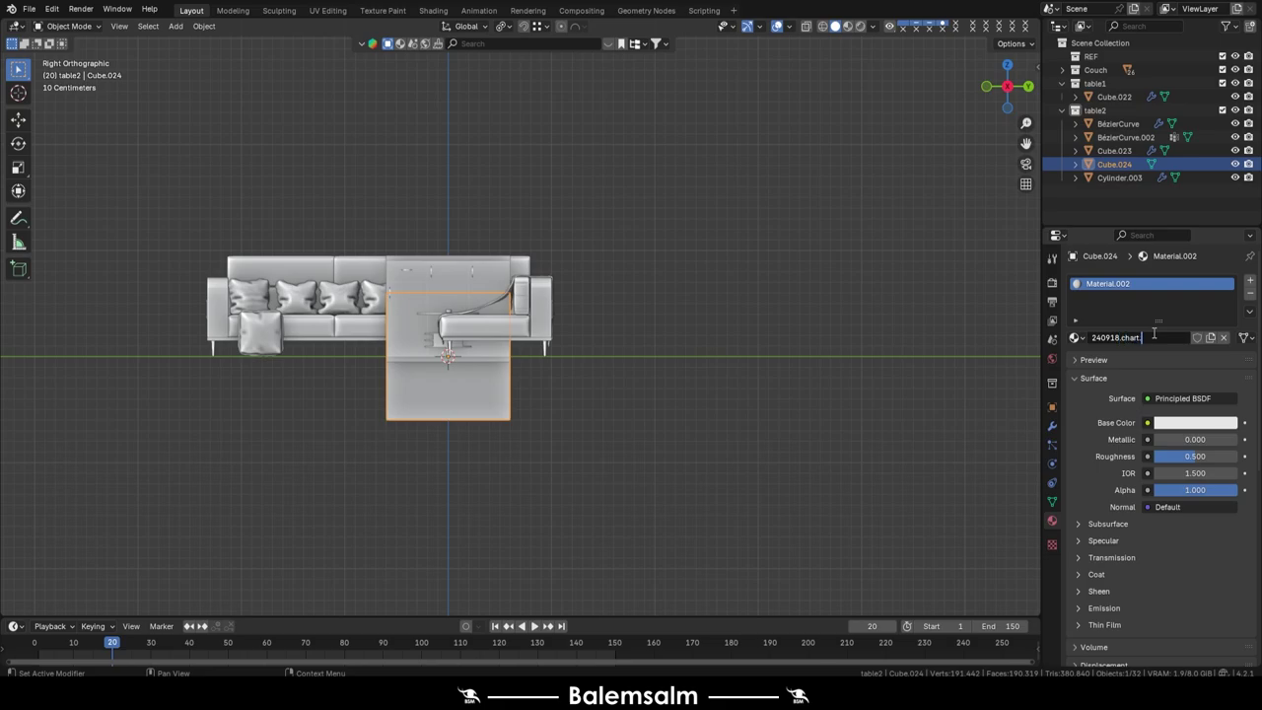
key(Tab)
key(u)
click(552, 424)
click(515, 487)
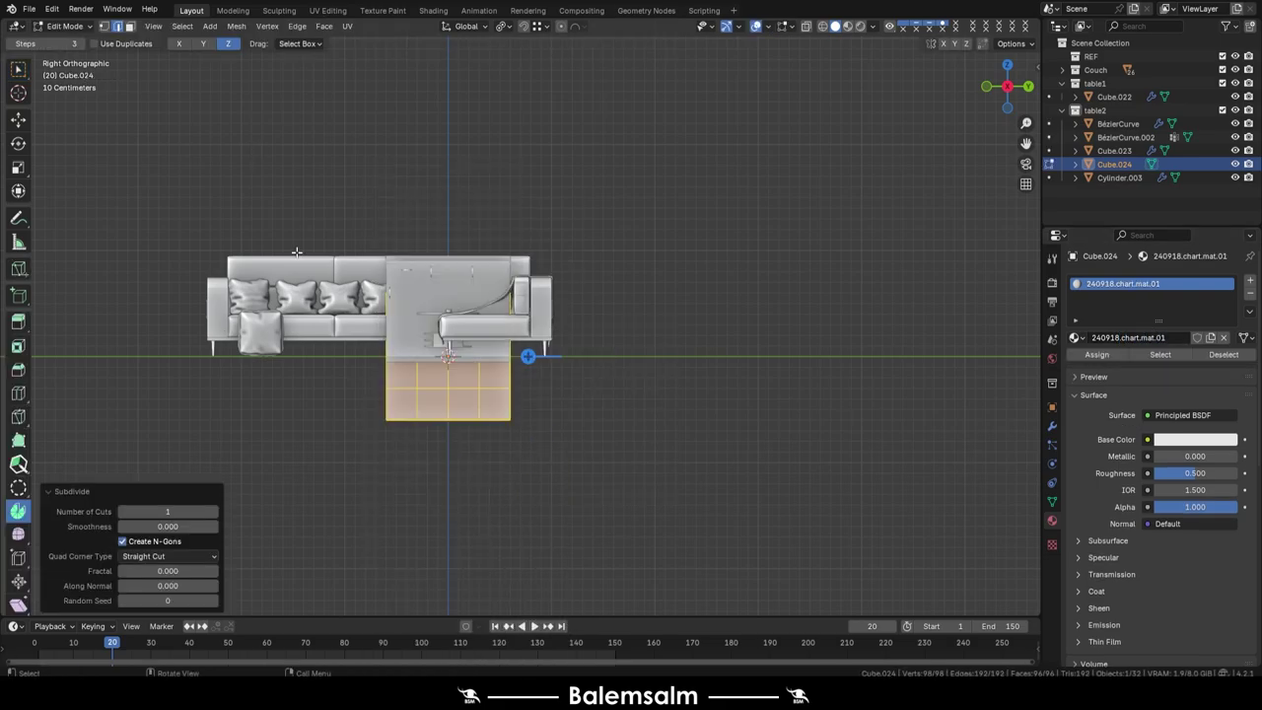
Step: Return the panel to Object Mode and save the file
middle_drag(307, 373, 422, 310)
key(ctrl+Tab)
click(344, 268)
scroll(528, 292, up, 5)
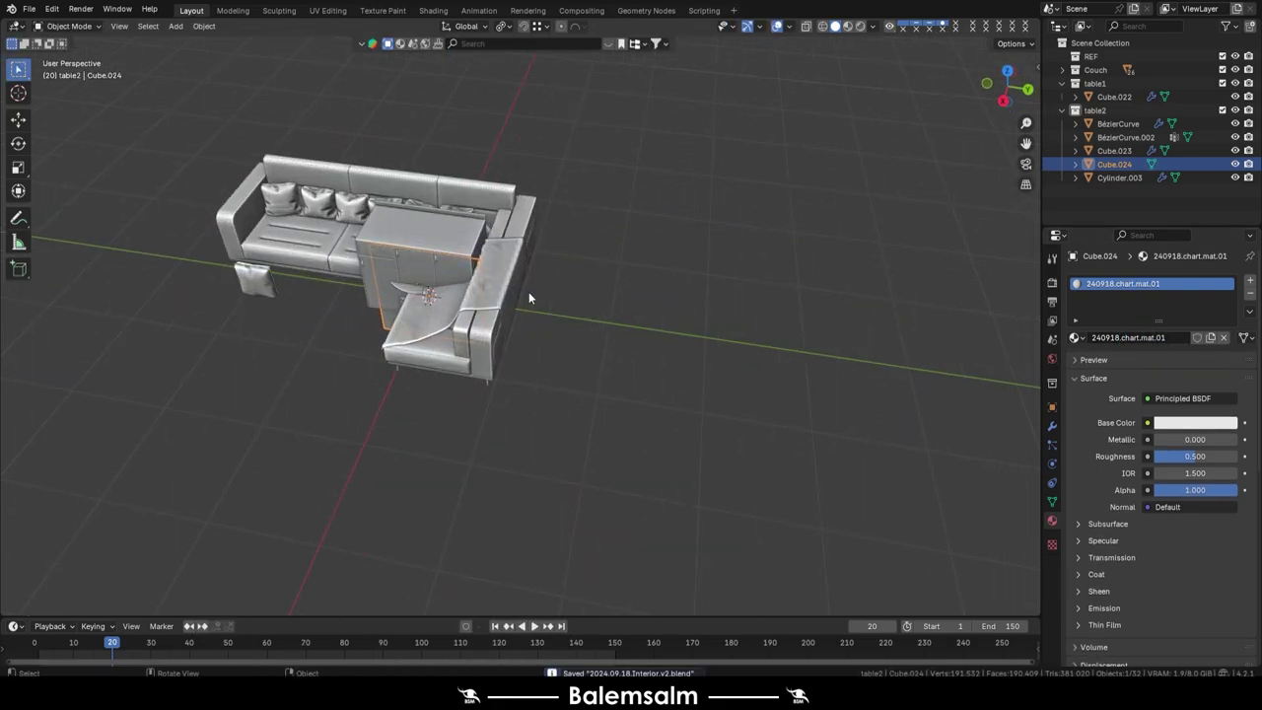
key(ctrl+s)
middle_drag(495, 243, 189, 245)
mouse_move(511, 197)
middle_down()
mouse_move(479, 247)
mouse_move(732, 329)
middle_up()
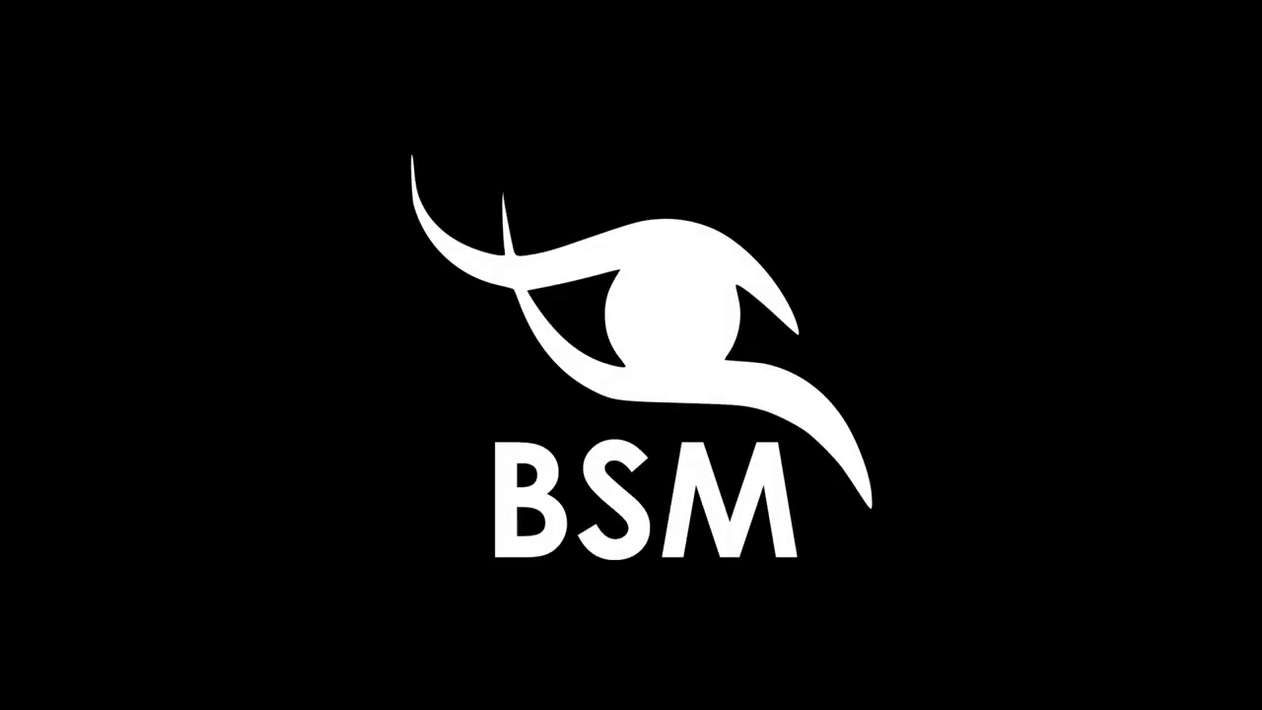